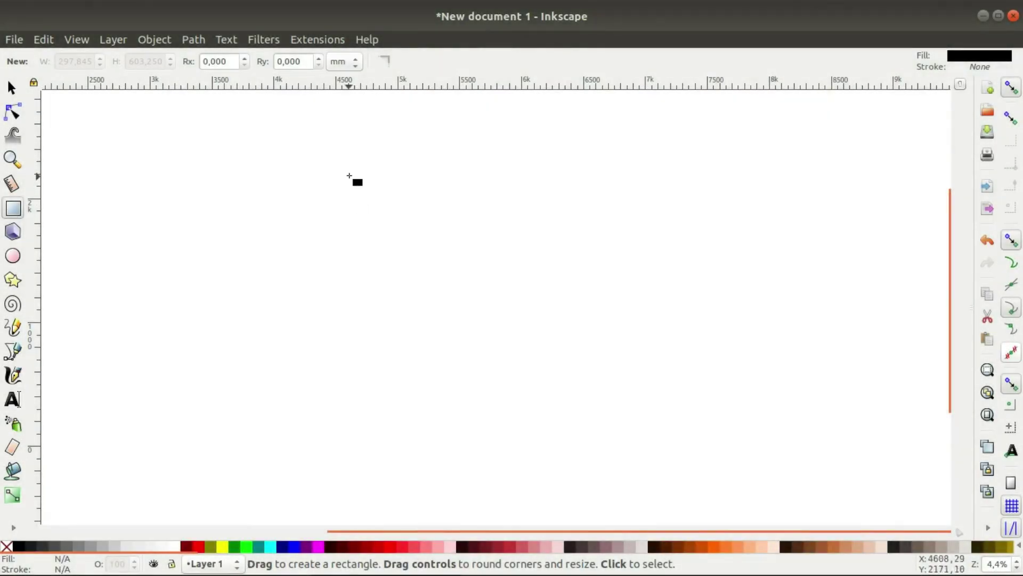
- Draw a black rectangle and size it to 850 × 2000 mm
left_click_drag(348, 169, 489, 418)
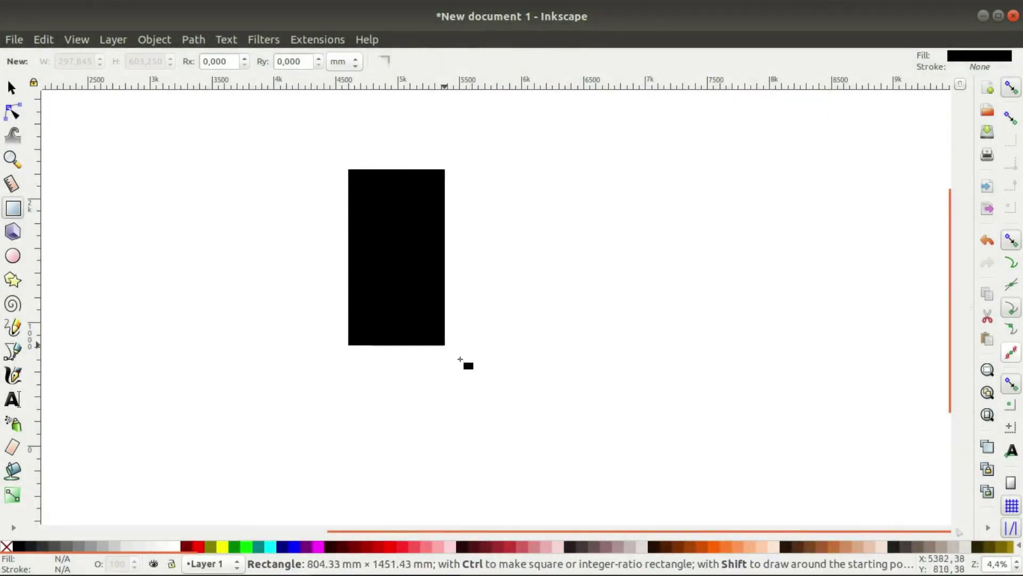
key("s")
type("850")
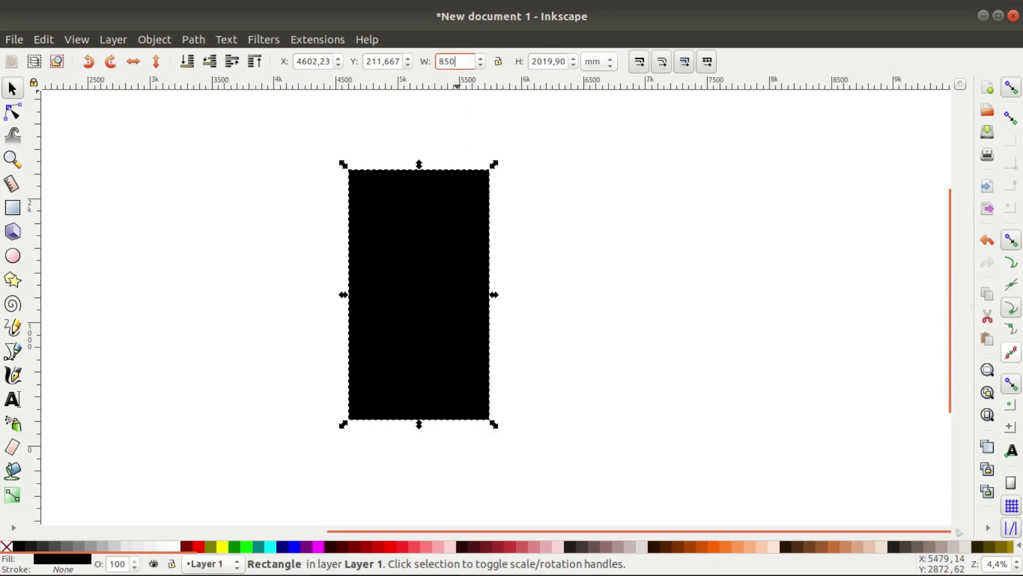
key("Return")
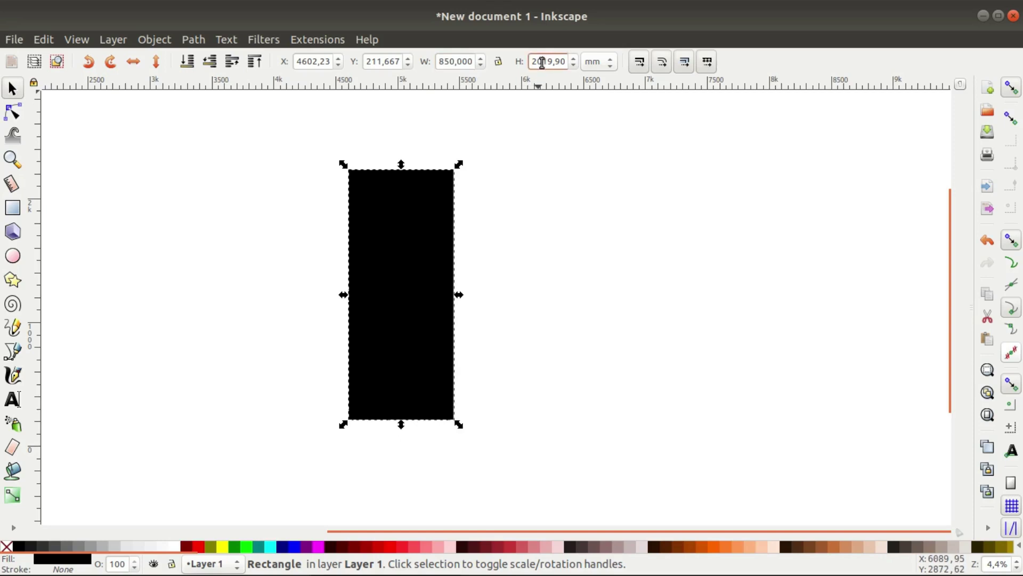
type("200")
key("Return")
left_click(463, 252)
left_click(430, 284)
- Resize the page to fit the selected black rectangle exactly
key("ctrl+shift+d")
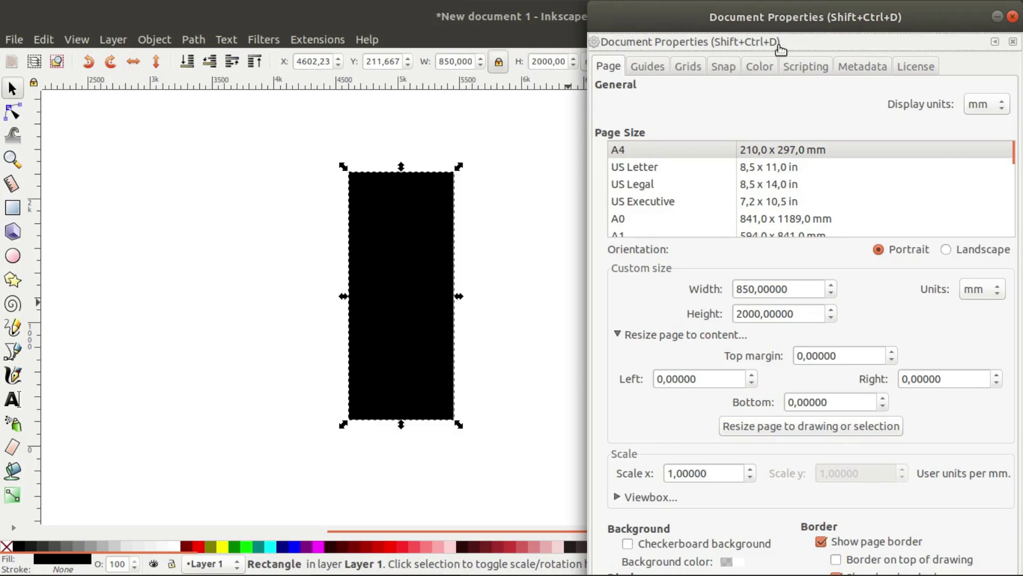
left_click(850, 427)
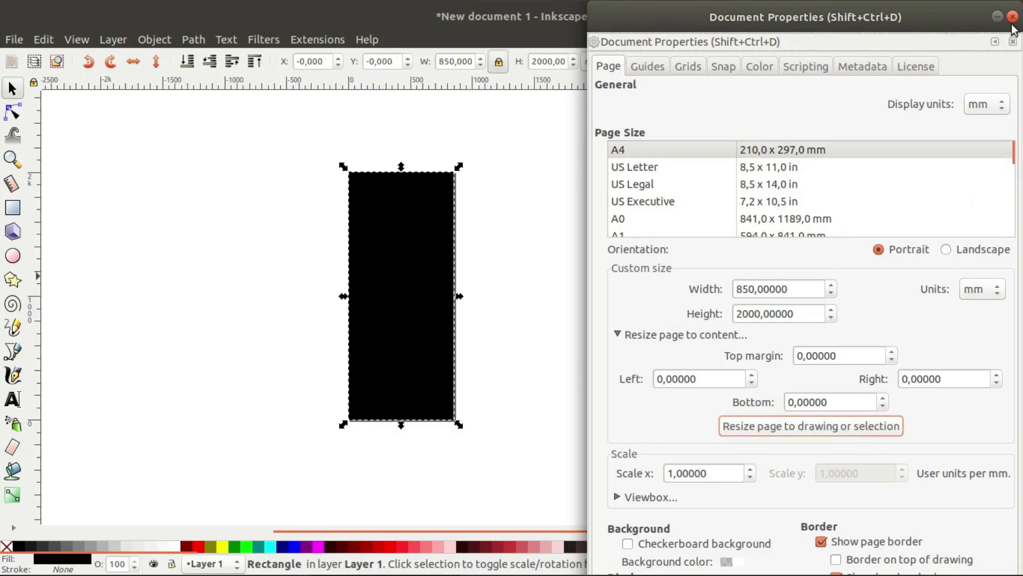
left_click(1013, 17)
left_click(476, 284)
left_click(414, 294)
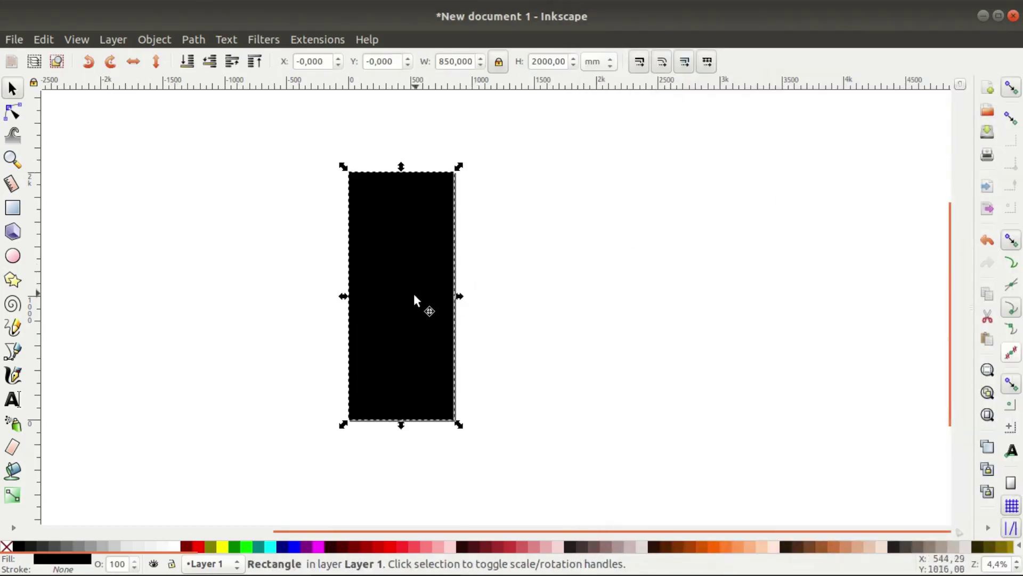
scroll(407, 292, "up", 1)
left_click(404, 282)
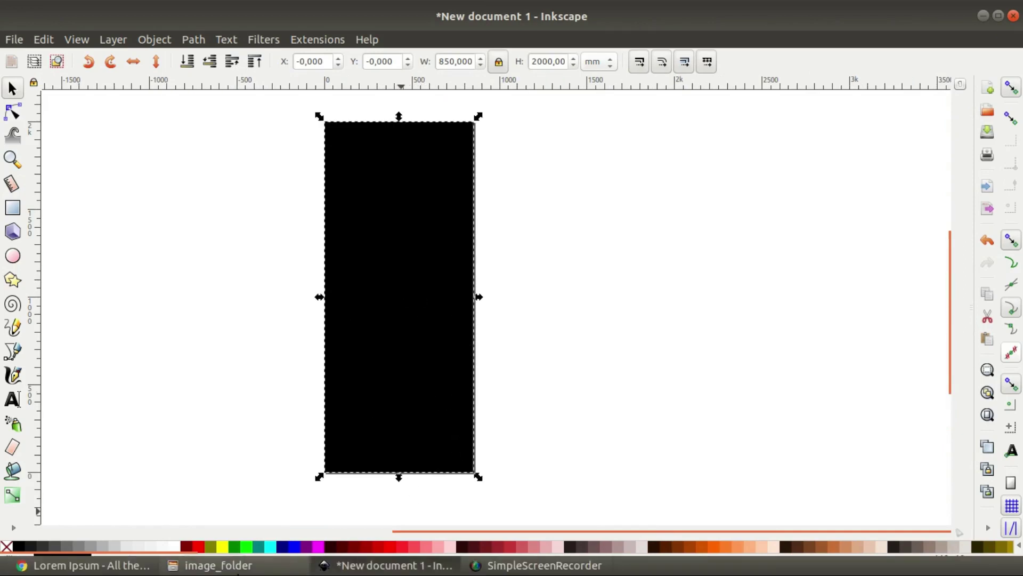
left_click(213, 565)
- Import hd-car-wallpapers-3.jpg and align it top-centre on the black rectangle
left_click(599, 218)
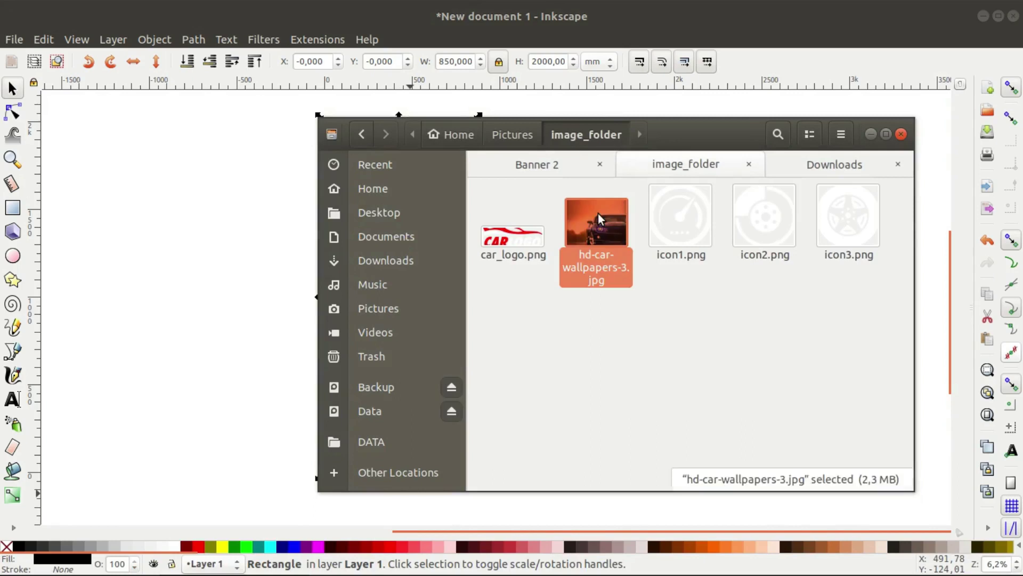
left_click_drag(606, 233, 252, 265)
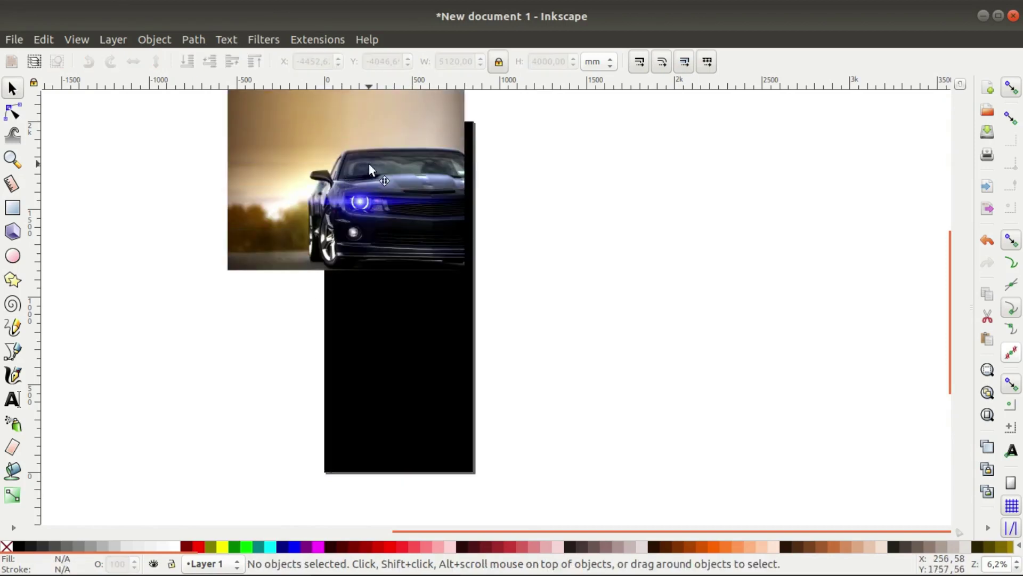
left_click_drag(368, 176, 341, 216)
left_click(464, 212, "shift")
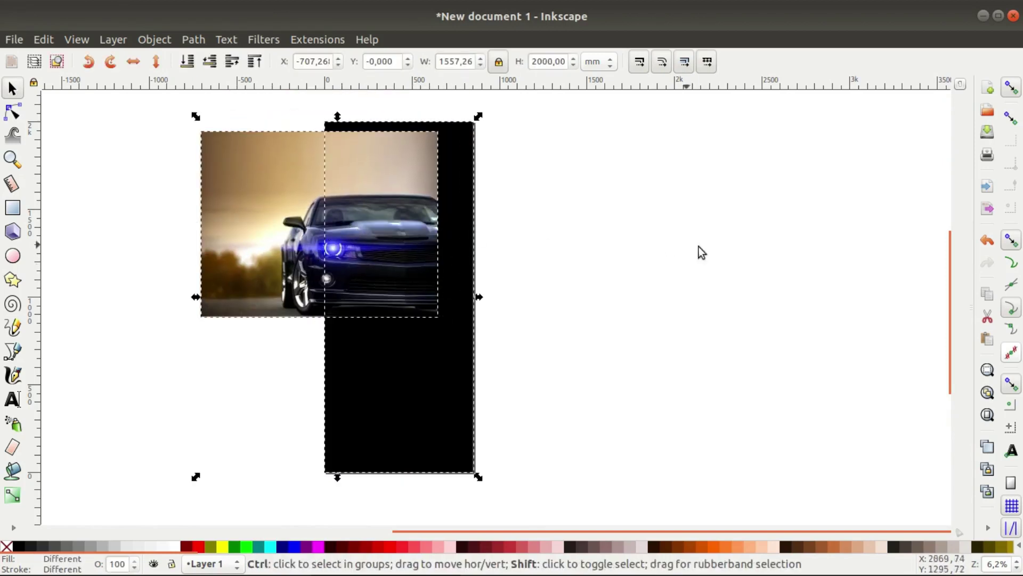
key("ctrl+shift+a")
left_click(883, 168)
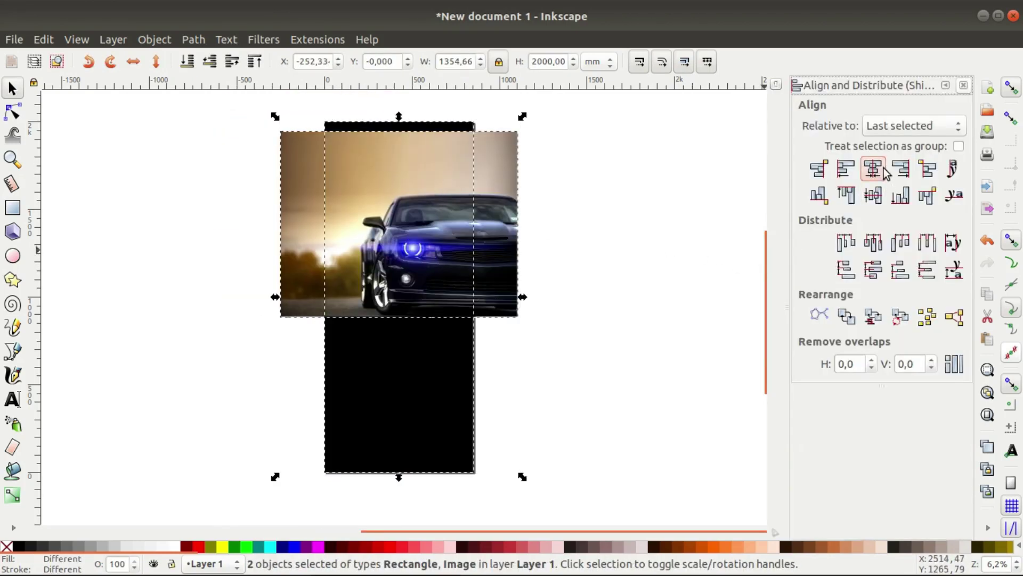
left_click(844, 200)
left_click(561, 336)
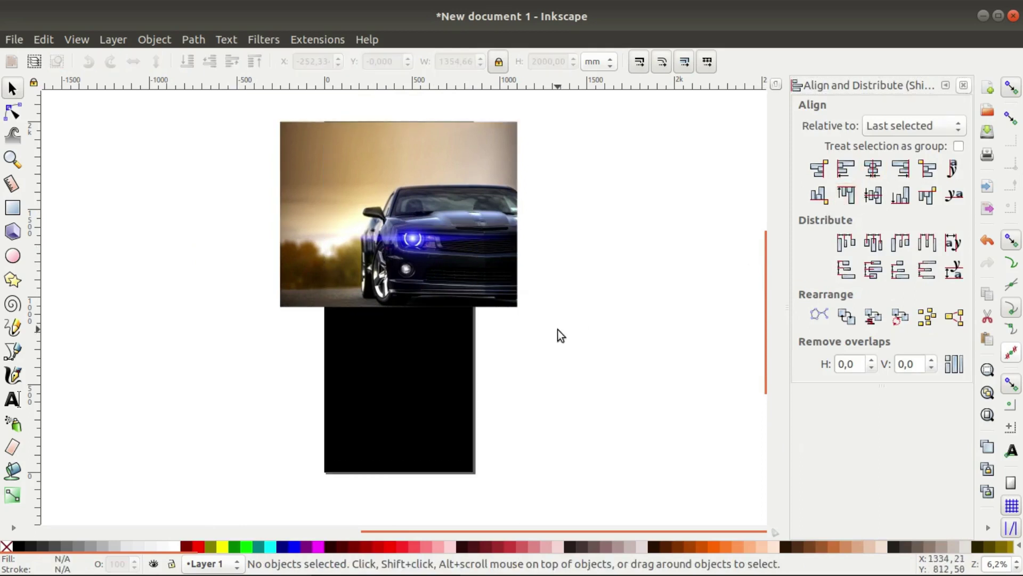
left_click(329, 276)
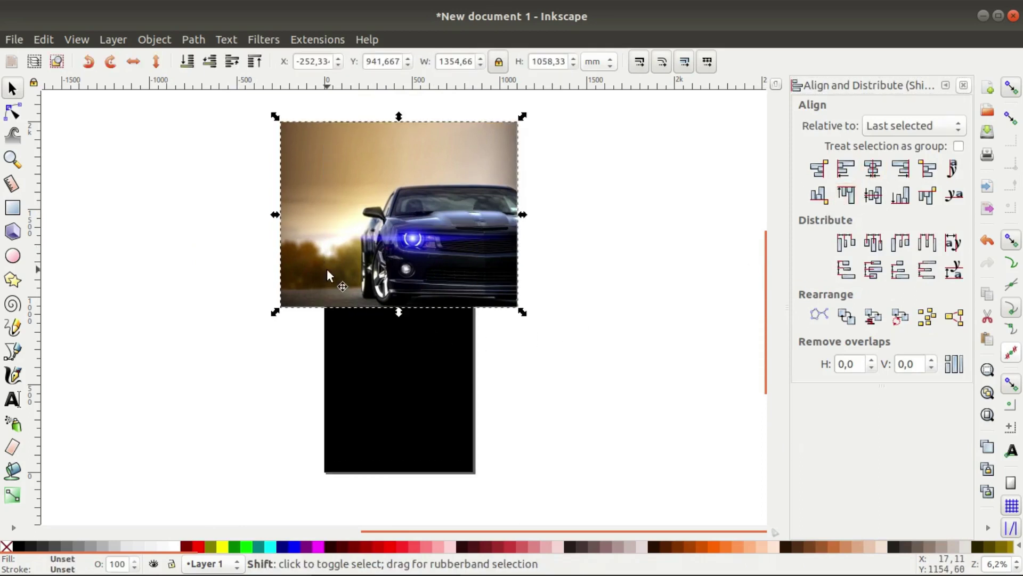
key("shift+Right")
key("shift+Right")
key("shift+Right")
key("shift+Right")
key("shift+Right")
key("shift+Right")
key("shift+Right")
key("shift+Right")
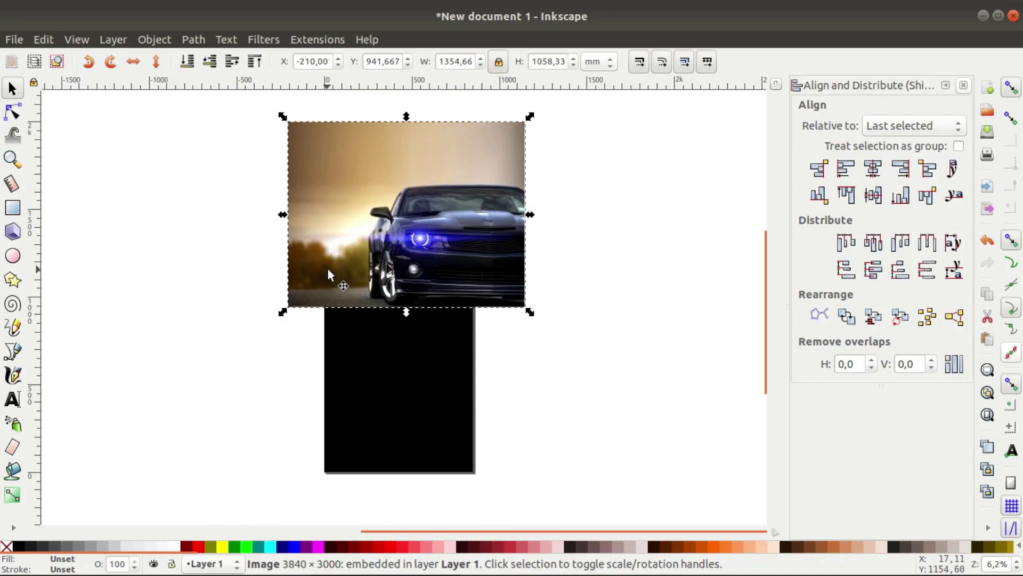
- Duplicate the black rectangle and clip the car photo to the copy
right_click(350, 350)
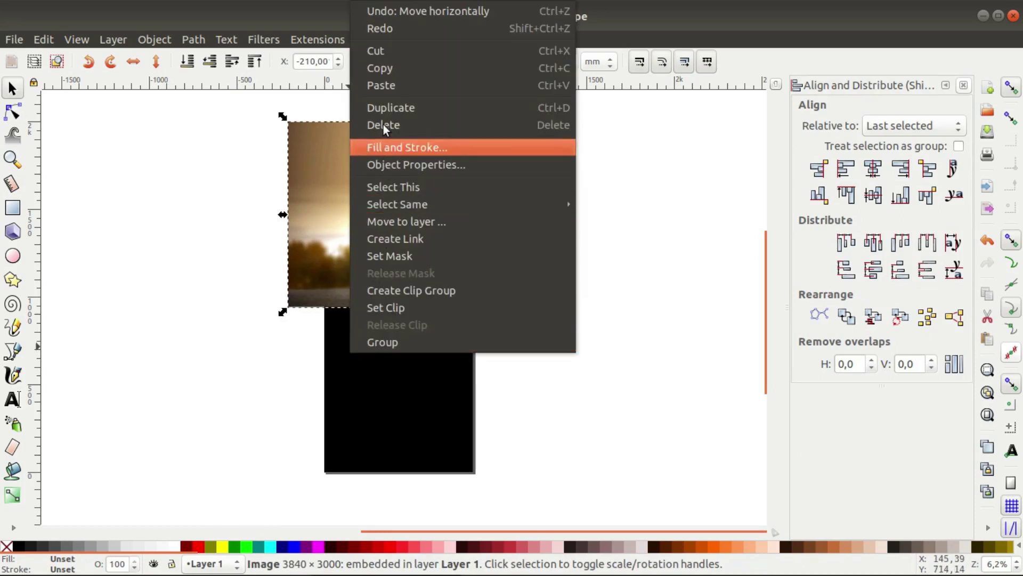
left_click(395, 466)
right_click(403, 425)
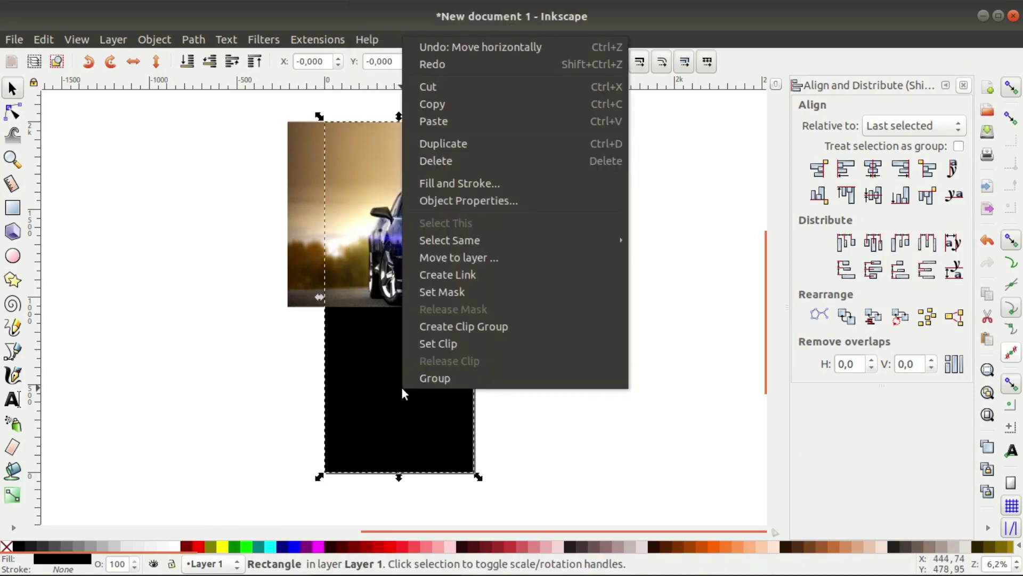
left_click(440, 140)
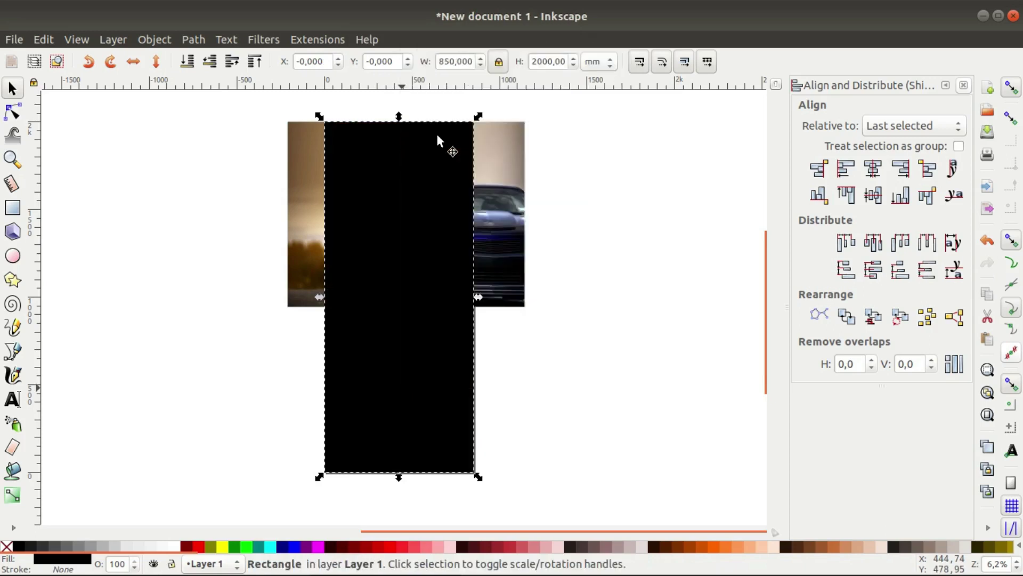
left_click(496, 162, "shift")
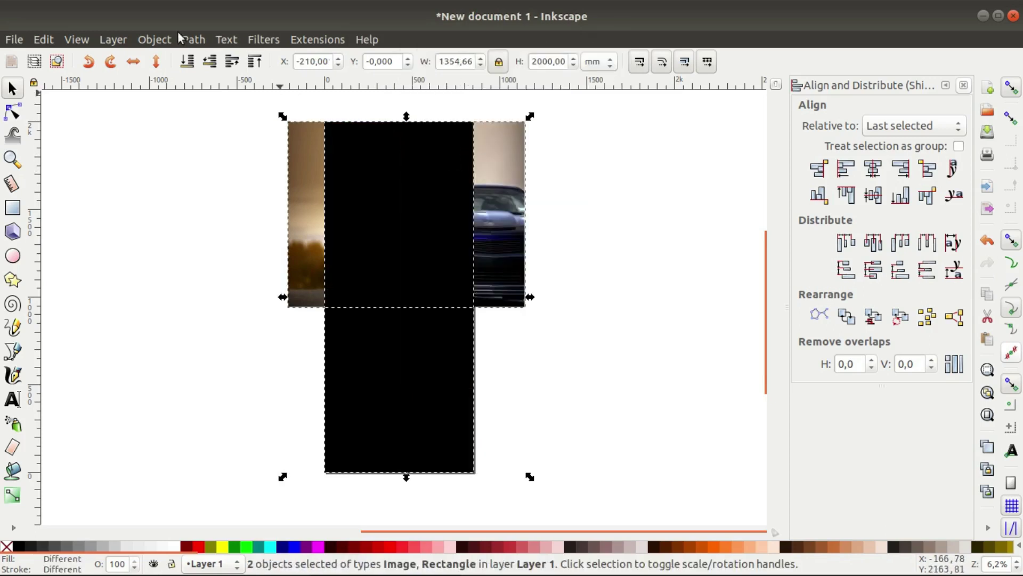
left_click(157, 40)
mouse_move(196, 212)
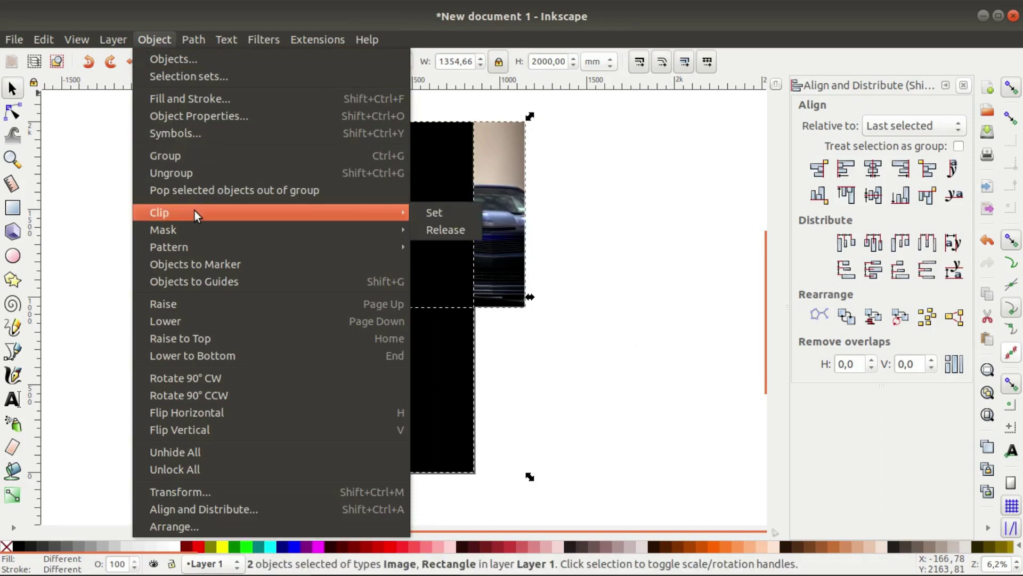
left_click(416, 220)
left_click(591, 328)
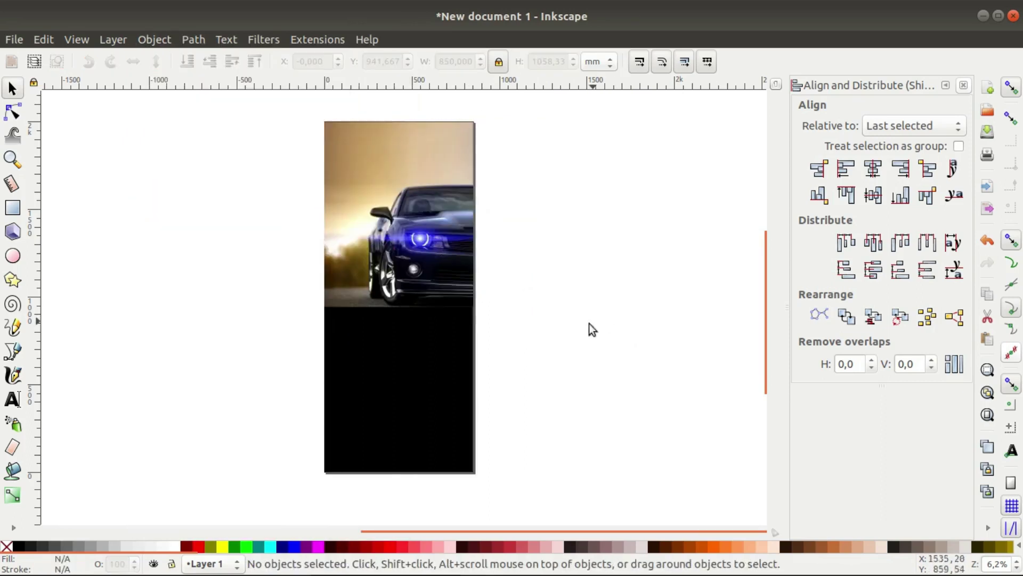
- Duplicate the black rectangle, shorten it from the top, and convert it to a path
right_click(388, 393)
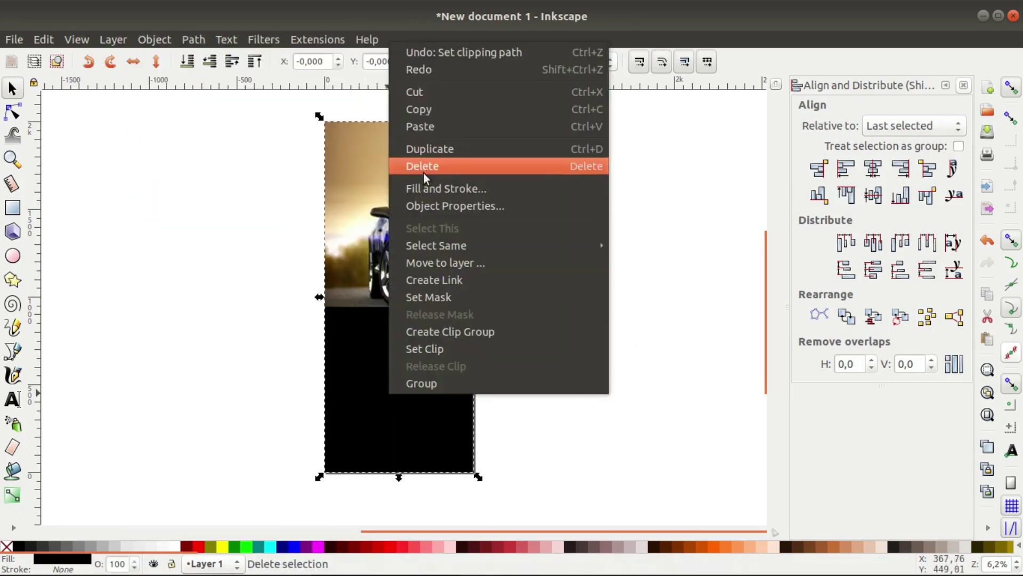
left_click(424, 149)
mouse_move(400, 116)
left_mouse_down()
mouse_move(403, 305)
mouse_move(400, 257)
left_mouse_up()
left_click(194, 39)
left_click(195, 57)
- Lower the path's top-right node to slant its top edge, then duplicate the shape
key("n")
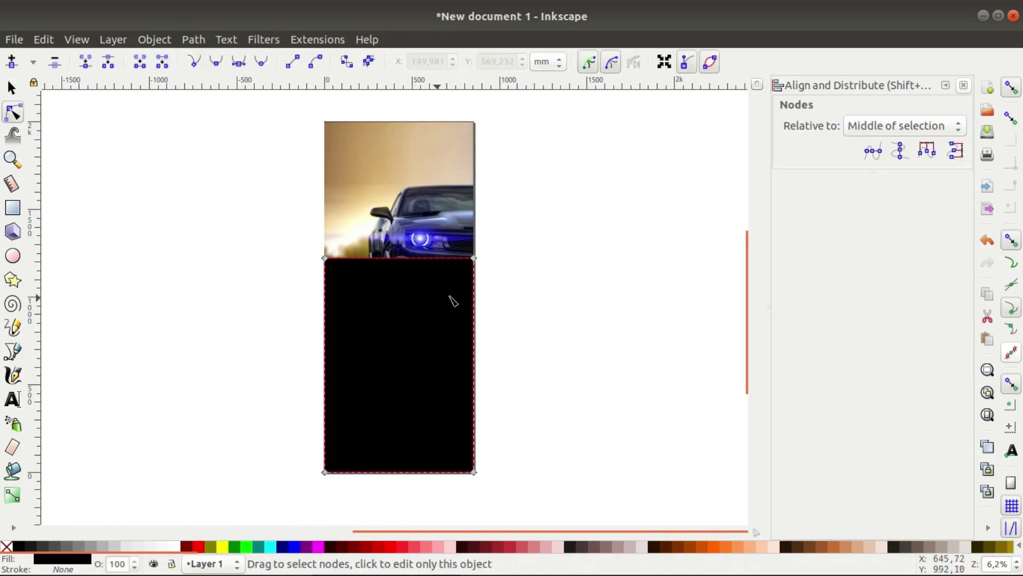
left_click_drag(480, 263, 442, 225)
key("shift+Down")
key("shift+Down")
key("shift+Down")
key("shift+Down")
key("shift+Down")
key("shift+Down")
key("shift+Down")
key("shift+Down")
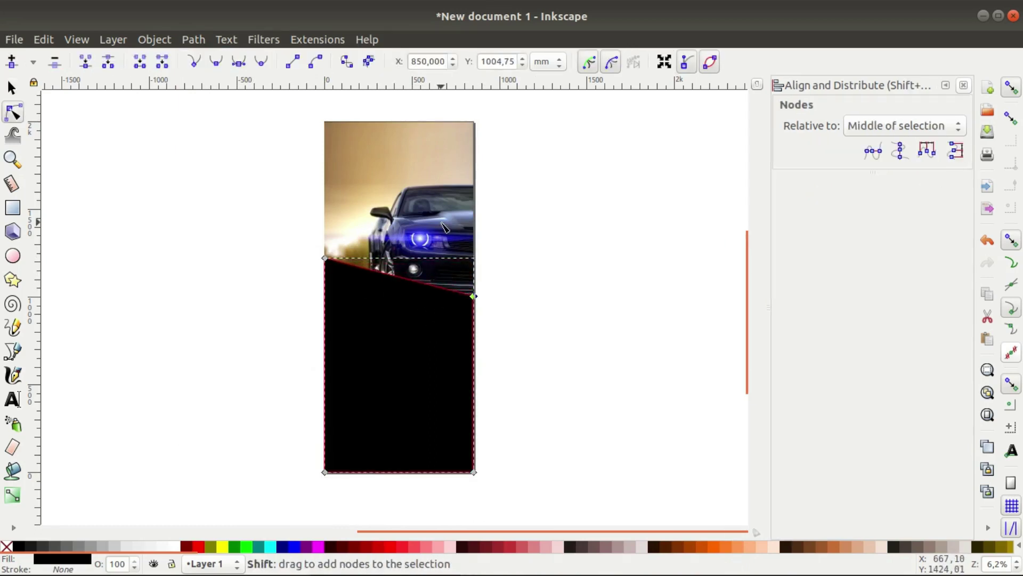
key("shift+Down")
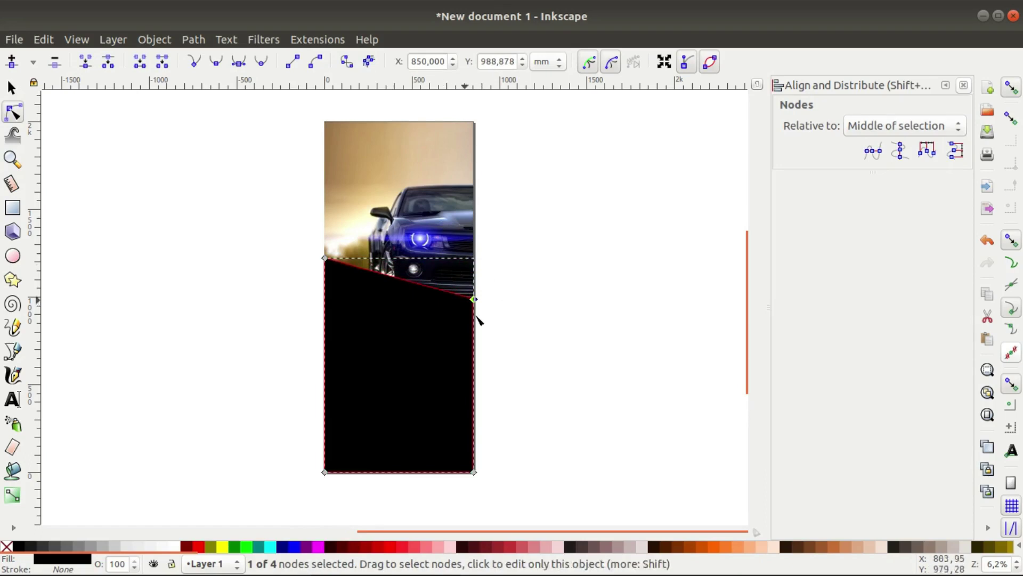
scroll(480, 320, "up", 1)
left_click_drag(205, 198, 539, 333)
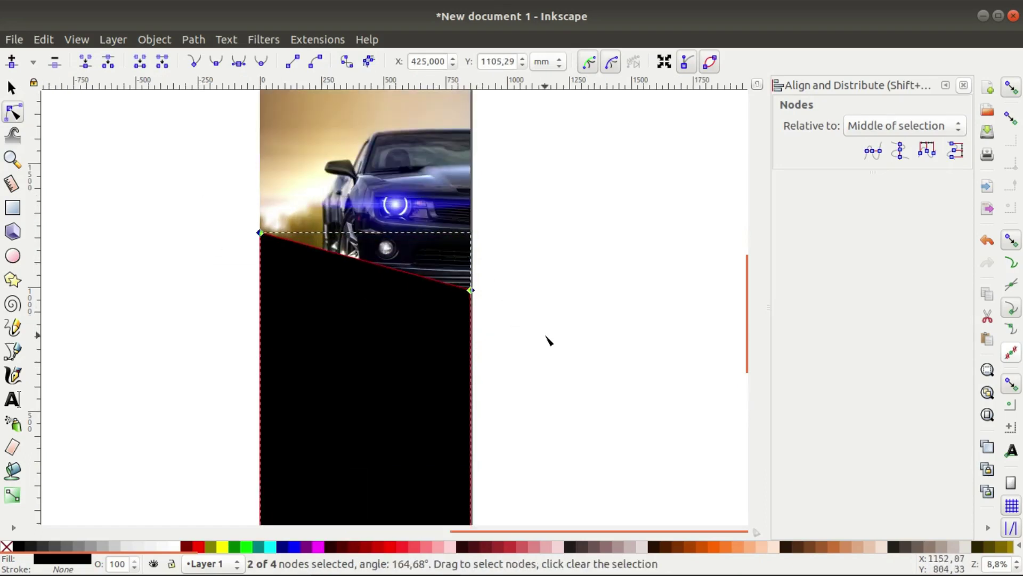
key("shift+Down")
key("shift+Down")
key("shift+Down")
key("shift+Down")
key("shift+Down")
key("shift+Down")
key("shift+Down")
key("shift+Down")
key("shift+Down")
key("shift+Down")
key("shift+Up")
key("shift+Up")
key("shift+Up")
key("shift+Up")
key("shift+Up")
key("shift+Up")
key("shift+Up")
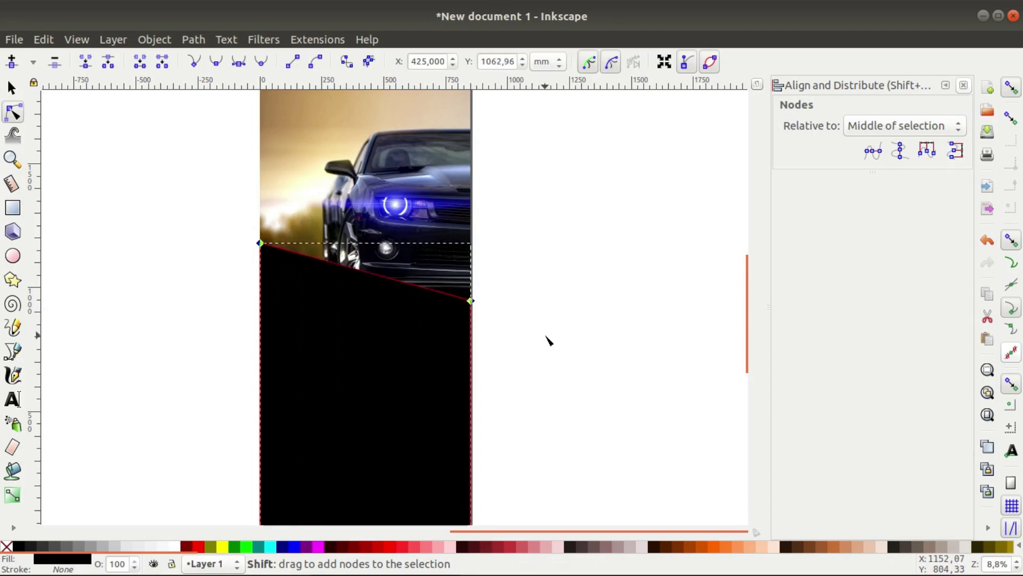
key("shift+Up")
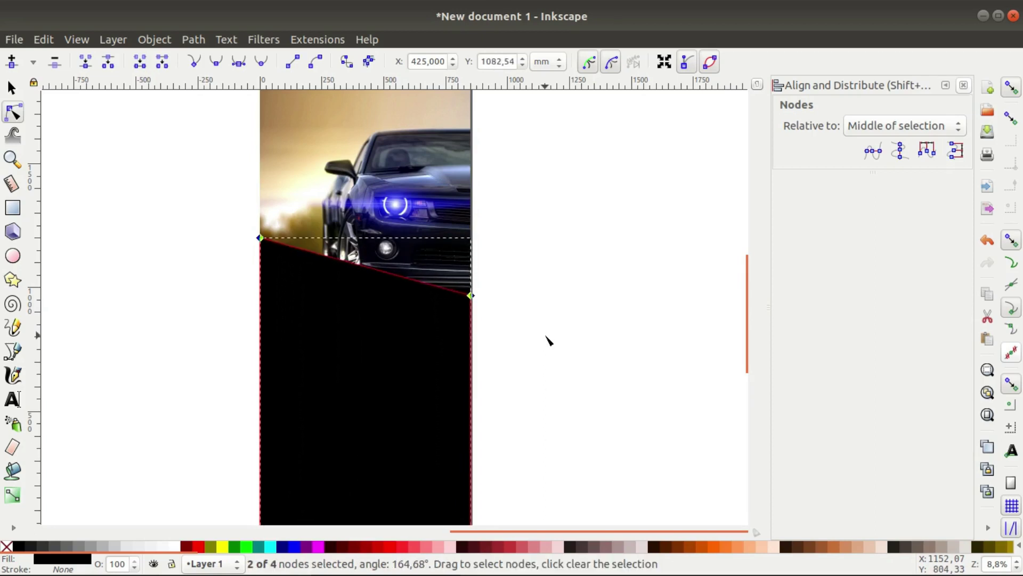
key("s")
right_click(345, 347)
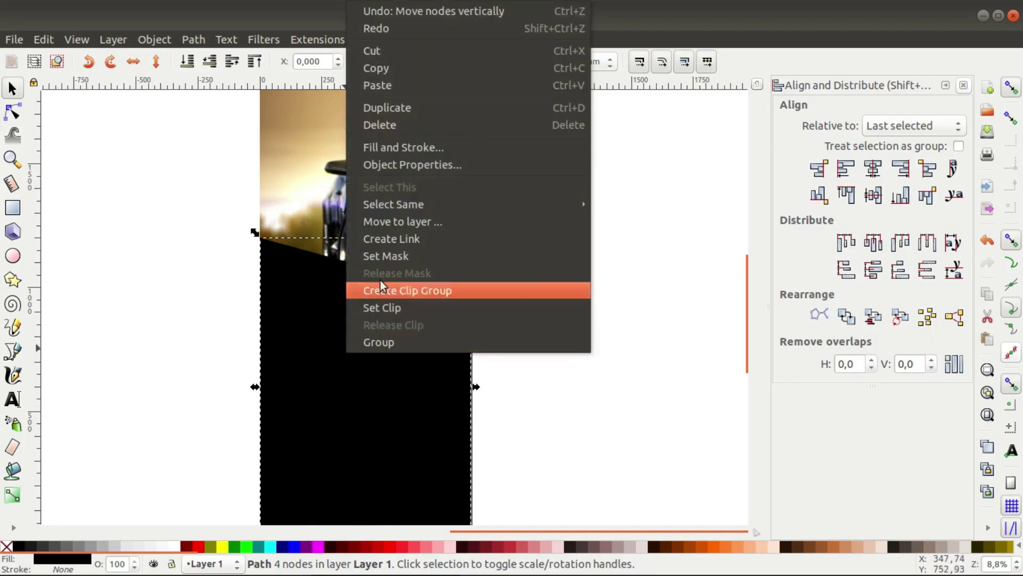
left_click(382, 110)
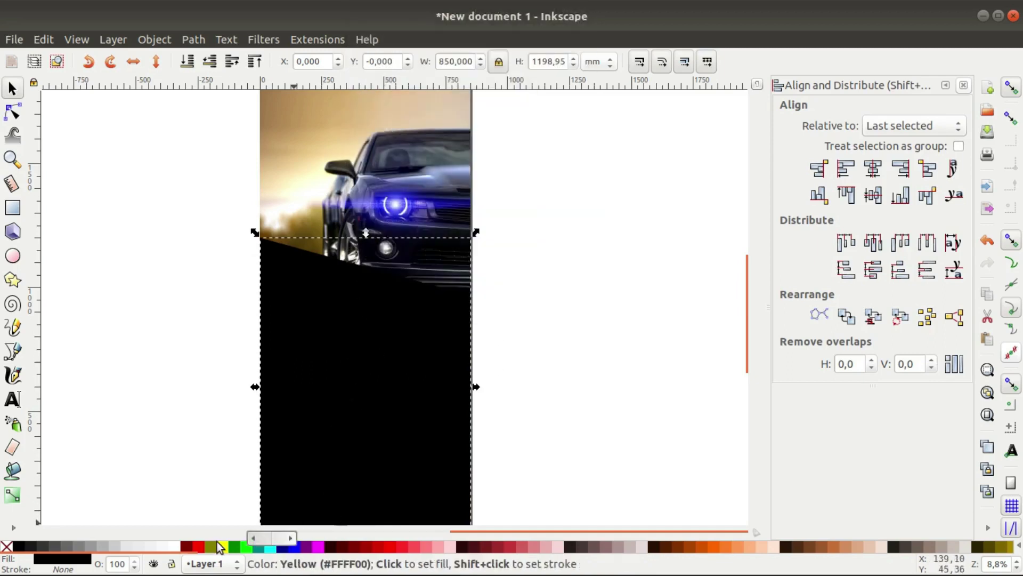
- Make the copy a red stripe, shrunk and layered just behind the black panel
left_click(204, 551)
scroll(226, 389, "down", 3)
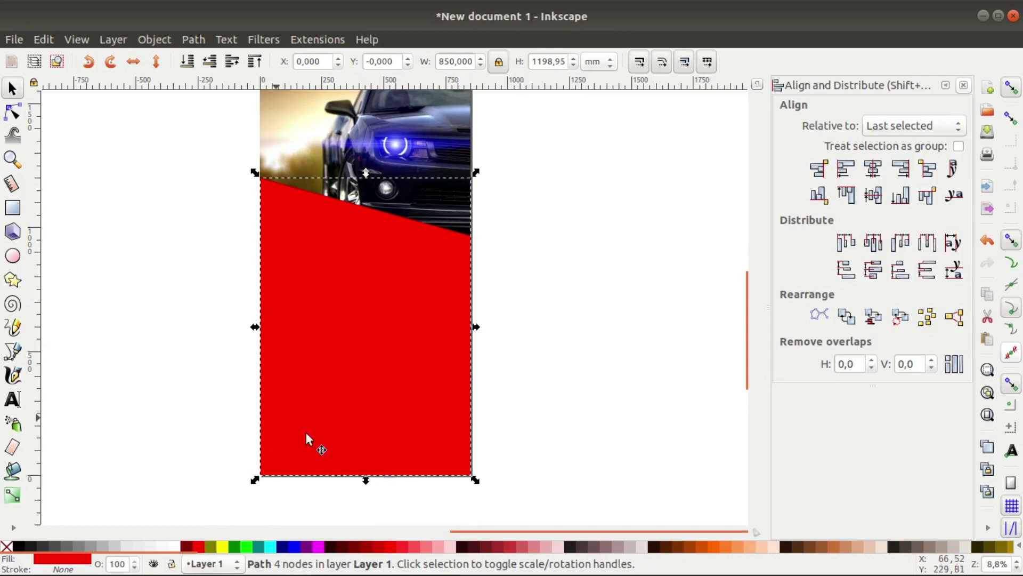
left_click_drag(476, 482, 438, 424)
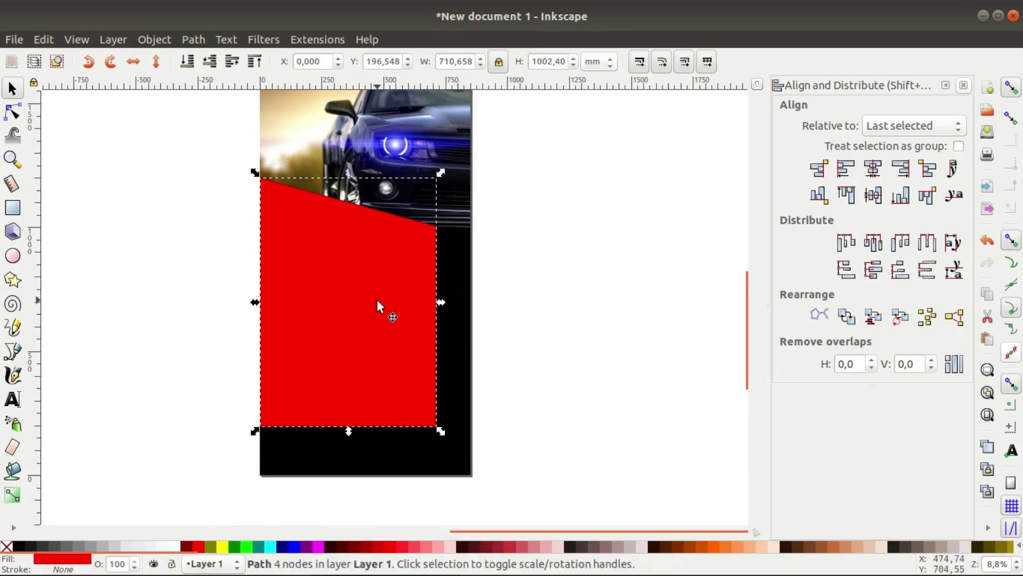
key("shift+Up")
key("Page_Down")
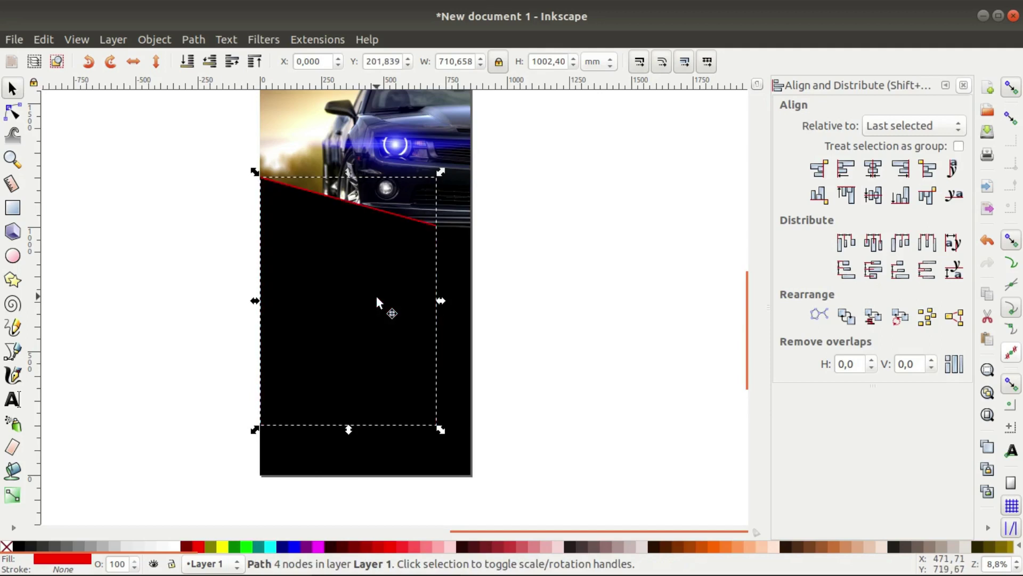
key("shift+Up")
key("shift+Up")
key("shift+Up")
key("shift+Up")
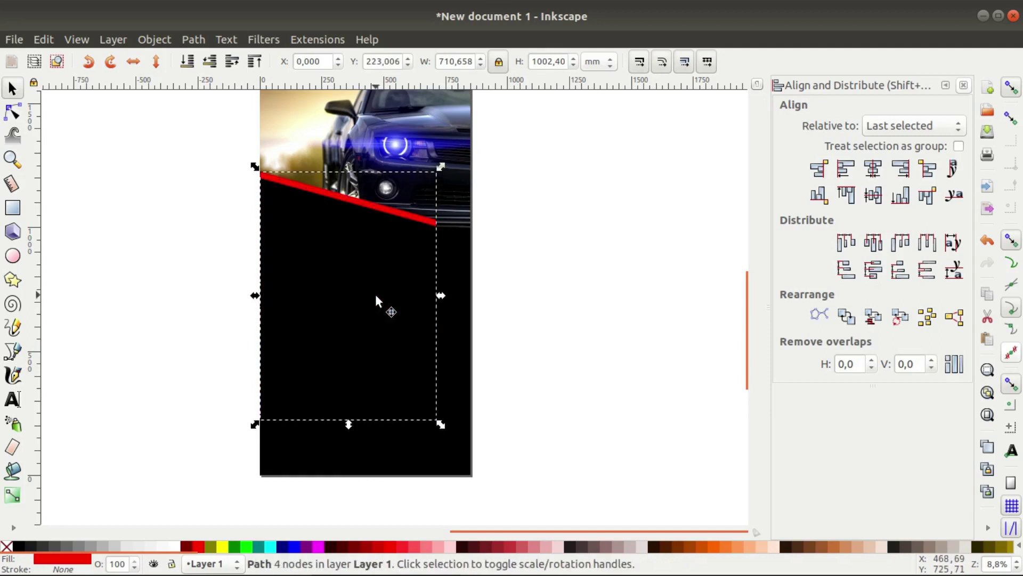
- Add a white duplicate of the black panel, nudged up and layered behind it
left_click(376, 296)
right_click(375, 297)
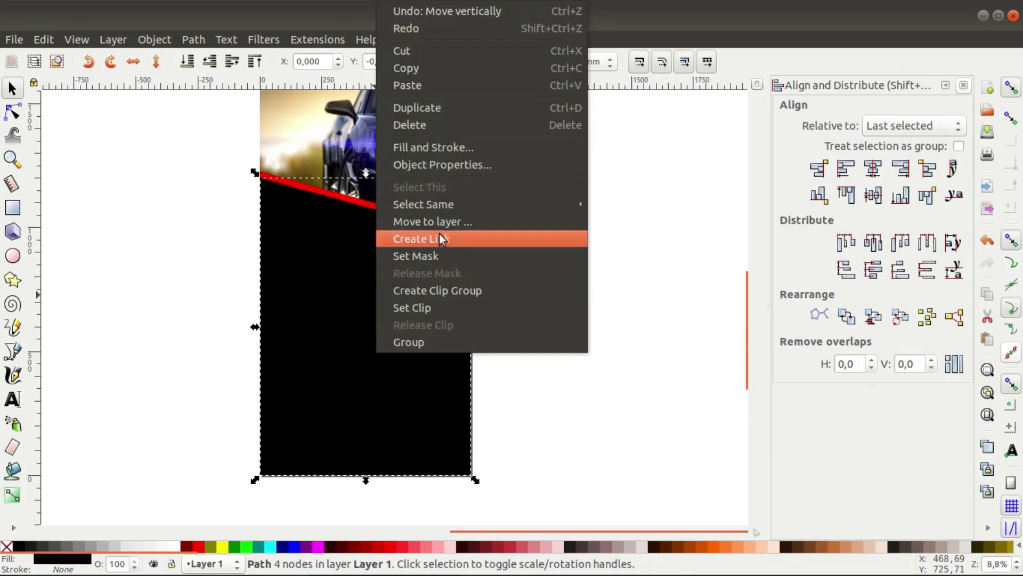
left_click(414, 116)
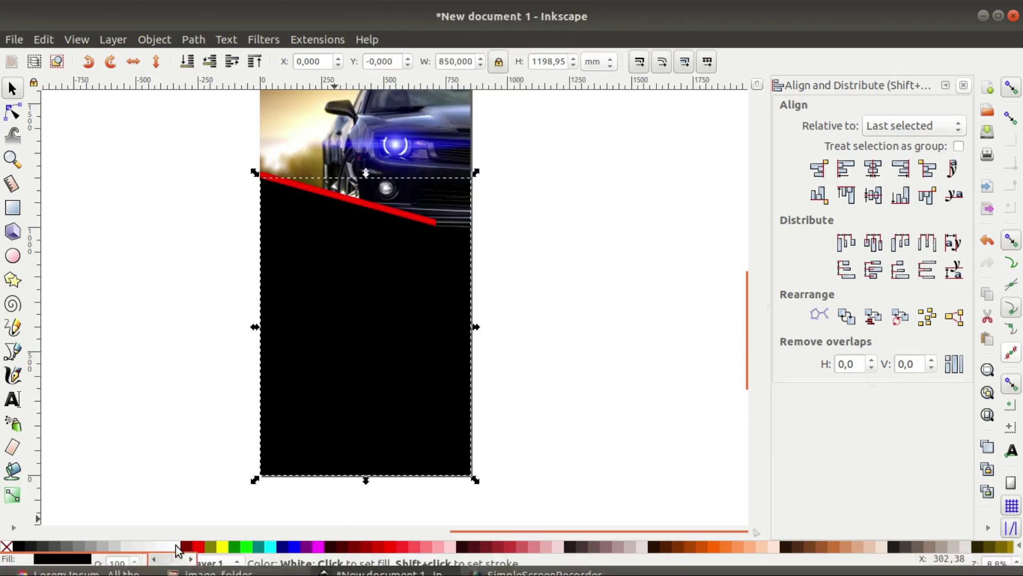
left_click(173, 546)
left_click(387, 298)
key("shift+Up")
key("shift+Up")
key("shift+Up")
key("shift+Up")
key("shift+Up")
key("shift+Up")
key("shift+Up")
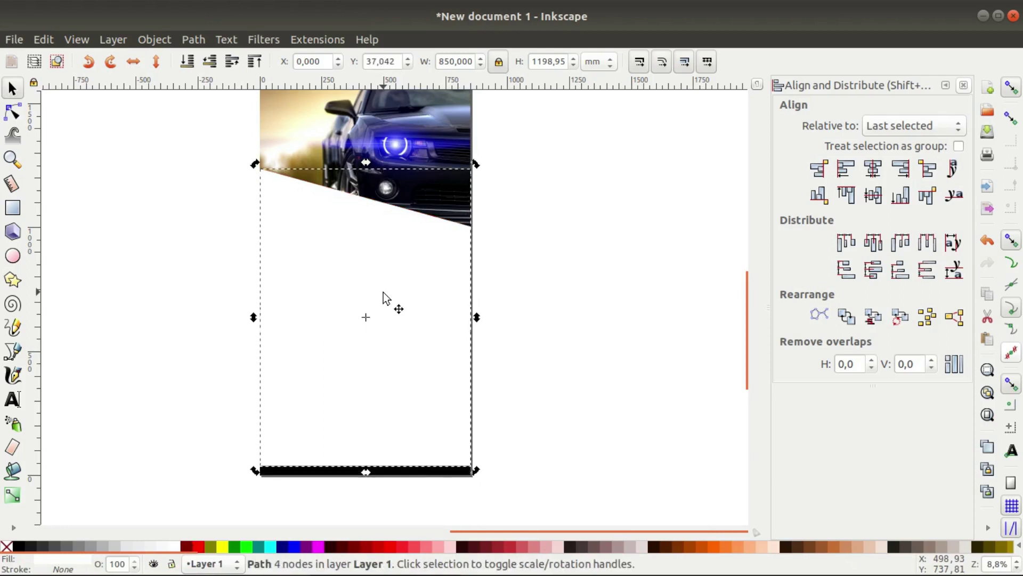
key("Page_Down")
key("shift+Up")
scroll(414, 225, "up", 1)
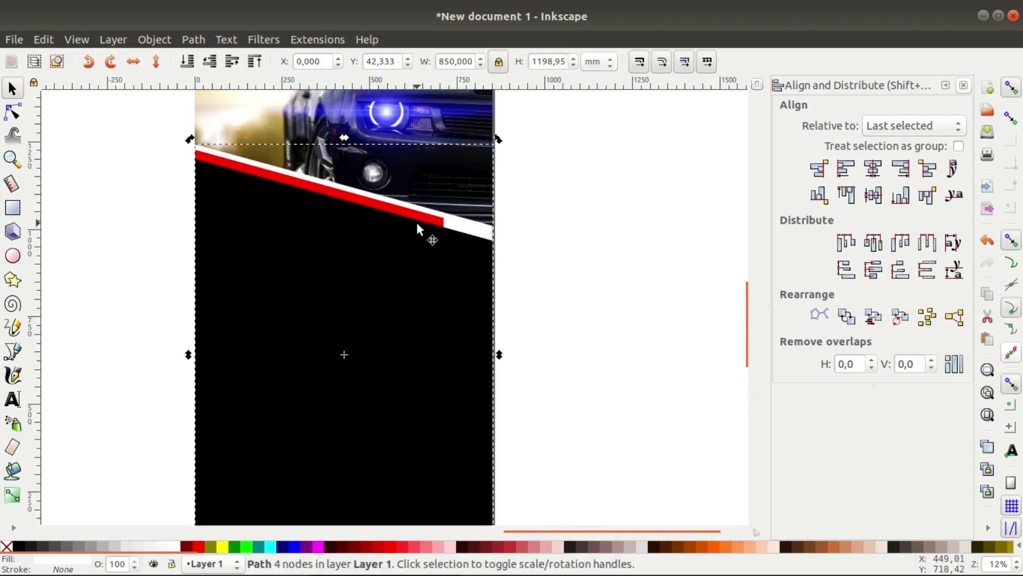
- Recolour the red stripe dark red, right-align it, and layer it behind the panel
left_click(418, 211)
key("Page_Up")
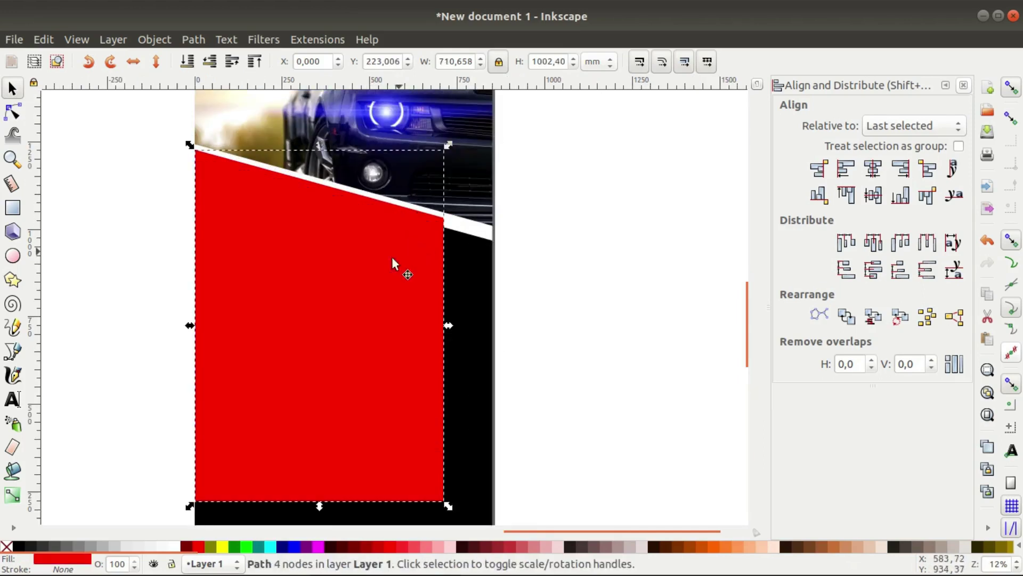
left_click(187, 546)
left_click(485, 285, "shift")
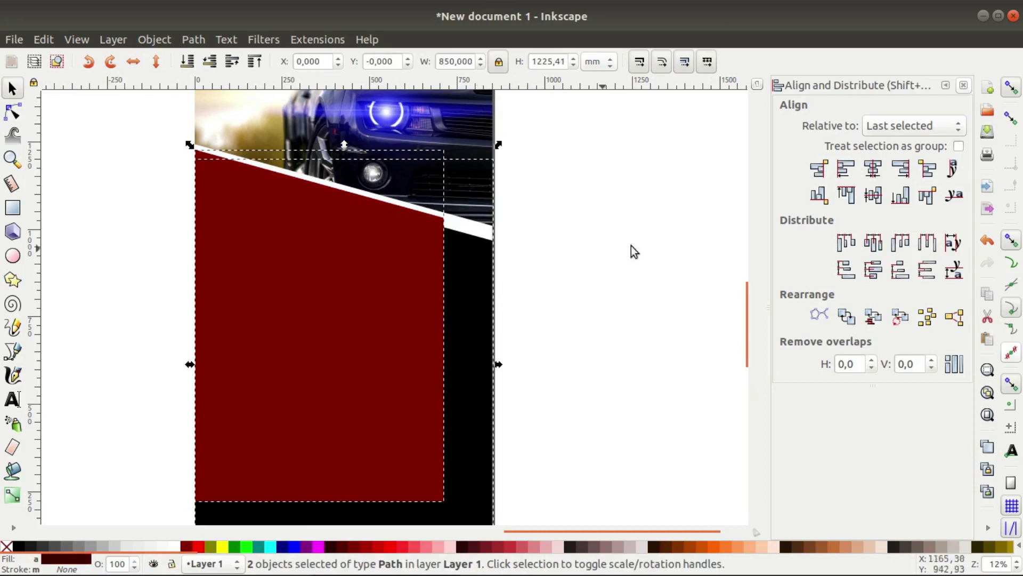
left_click(901, 169)
left_click(408, 269)
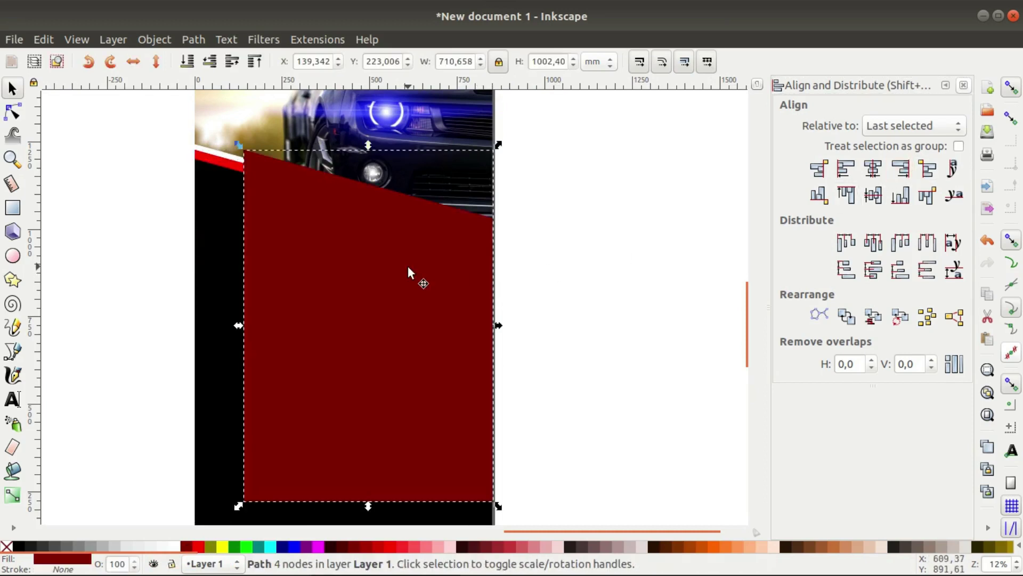
key("Page_Down")
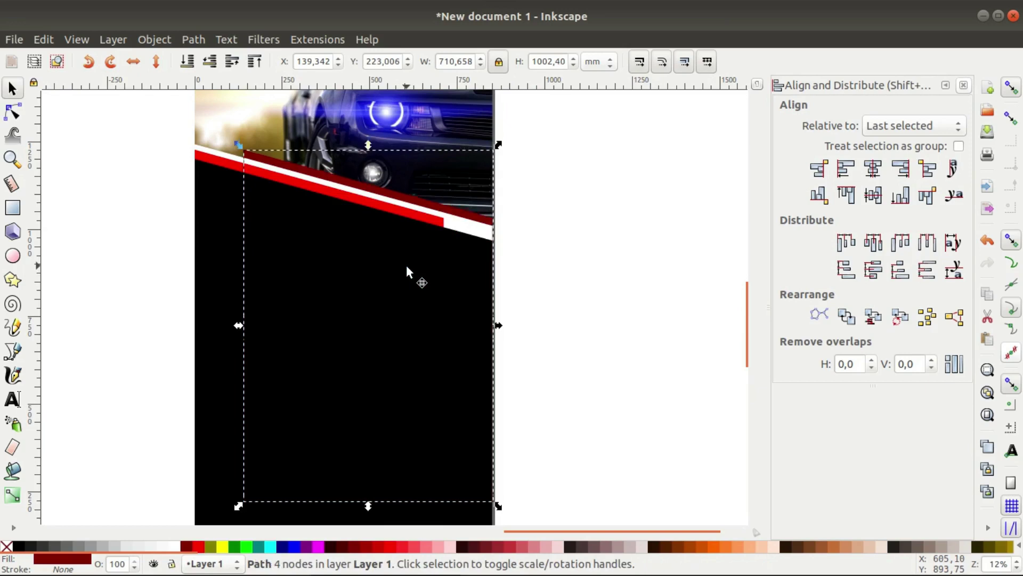
left_click(558, 274)
scroll(558, 274, "down", 1, "ctrl")
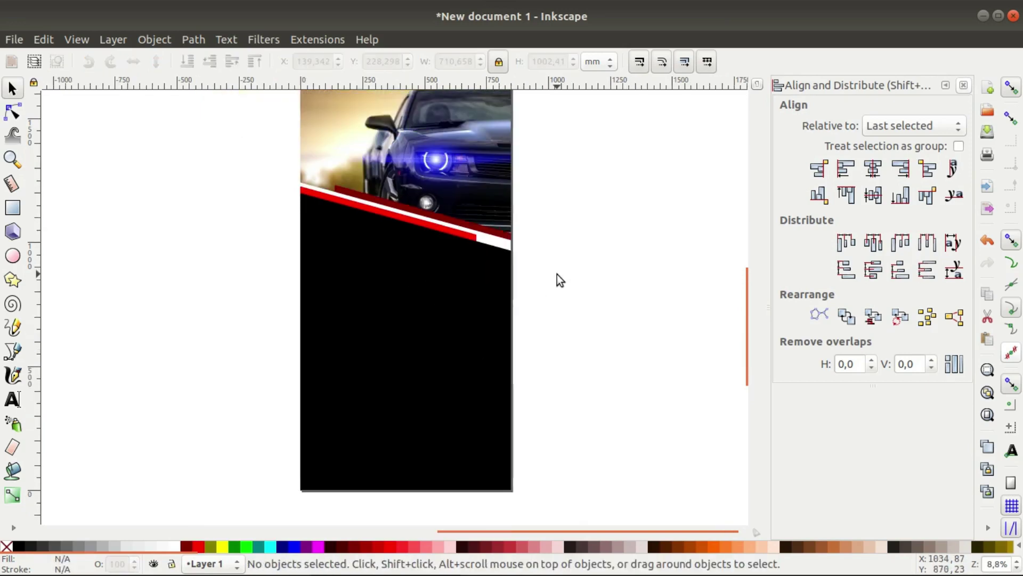
scroll(557, 274, "down", 1)
left_click(13, 207)
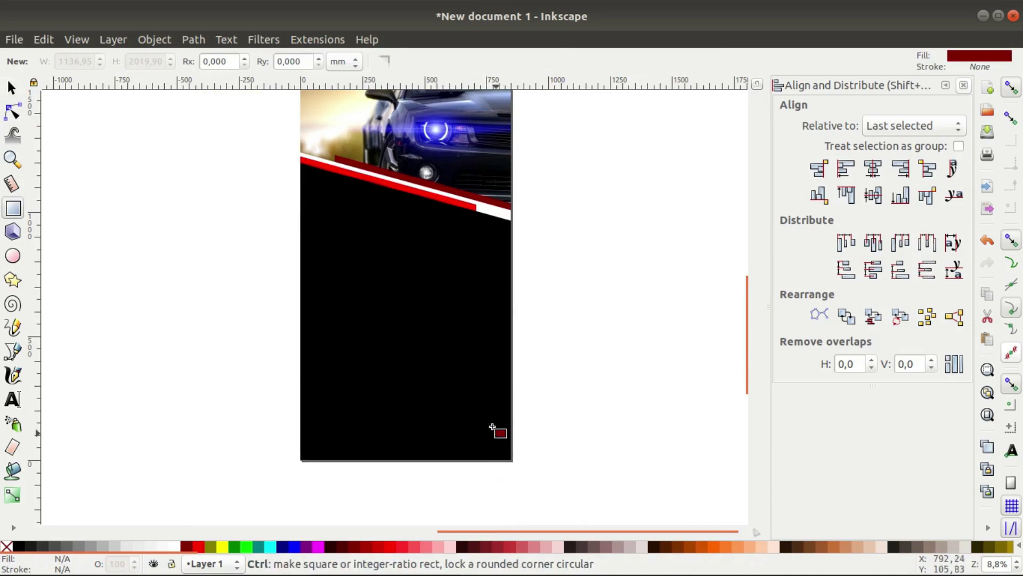
scroll(493, 427, "up", 1, "ctrl")
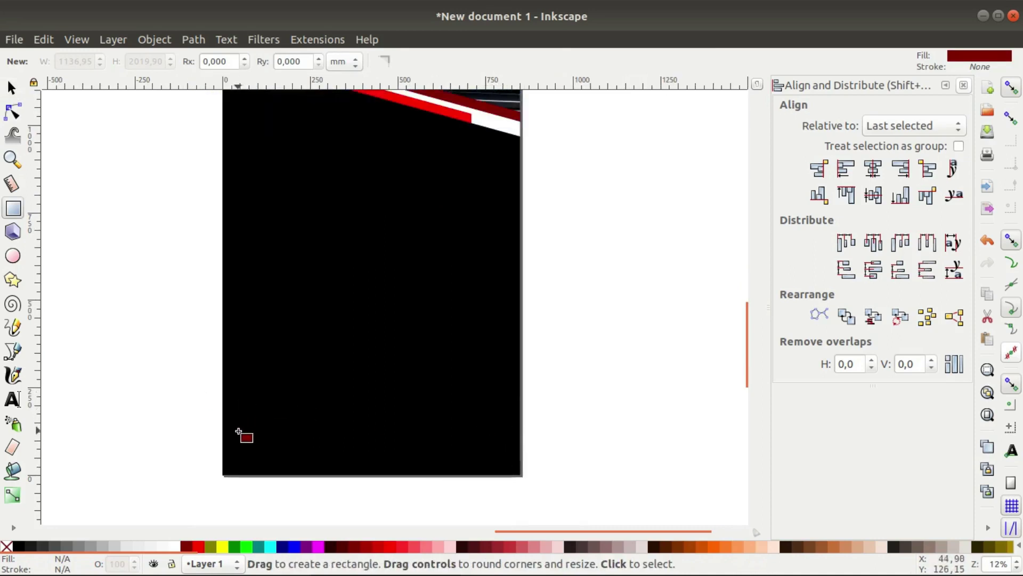
- Draw a bar 850 wide and align it bottom-centre on the page
left_click_drag(238, 431, 499, 458)
key("s")
left_click(485, 230)
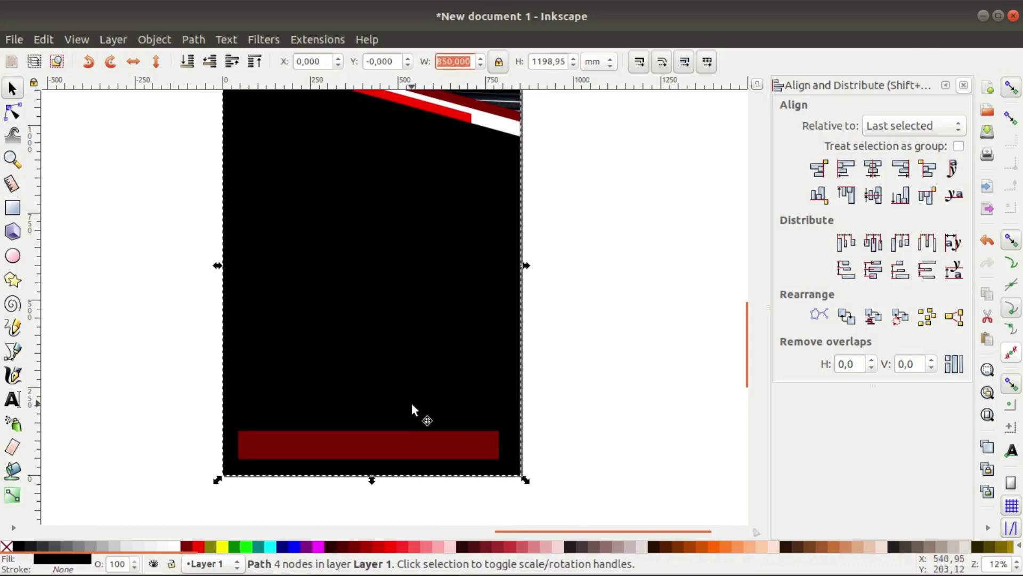
left_click(400, 440)
type("850")
key("Return")
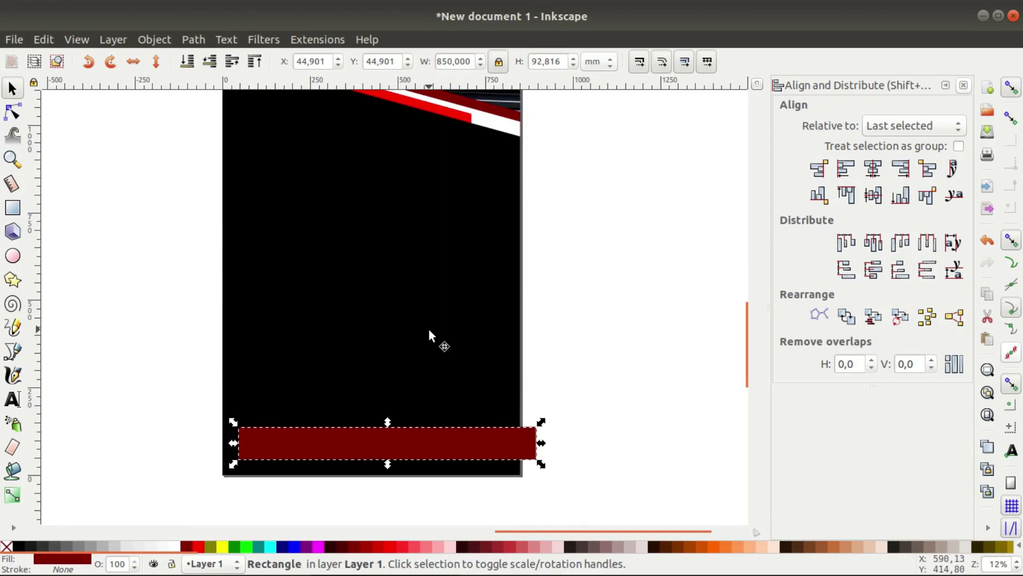
left_click(431, 335, "shift")
left_click(873, 168)
left_click(900, 194)
left_click(633, 372)
- Make the bar taller, colour it bright red, and pull its left edge inward
left_click(374, 451)
left_click_drag(373, 441, 372, 423)
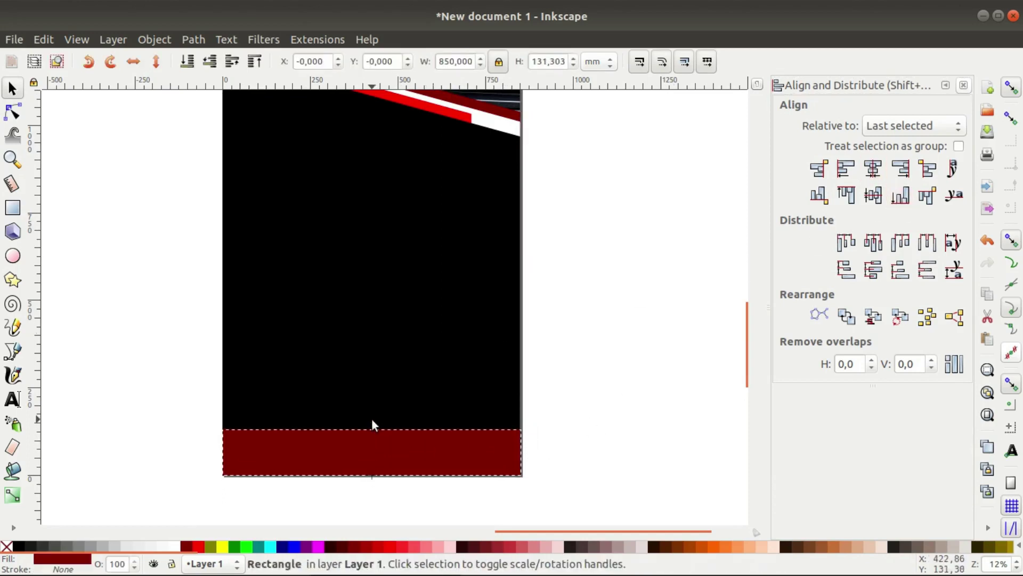
left_click(202, 548)
left_click(316, 478)
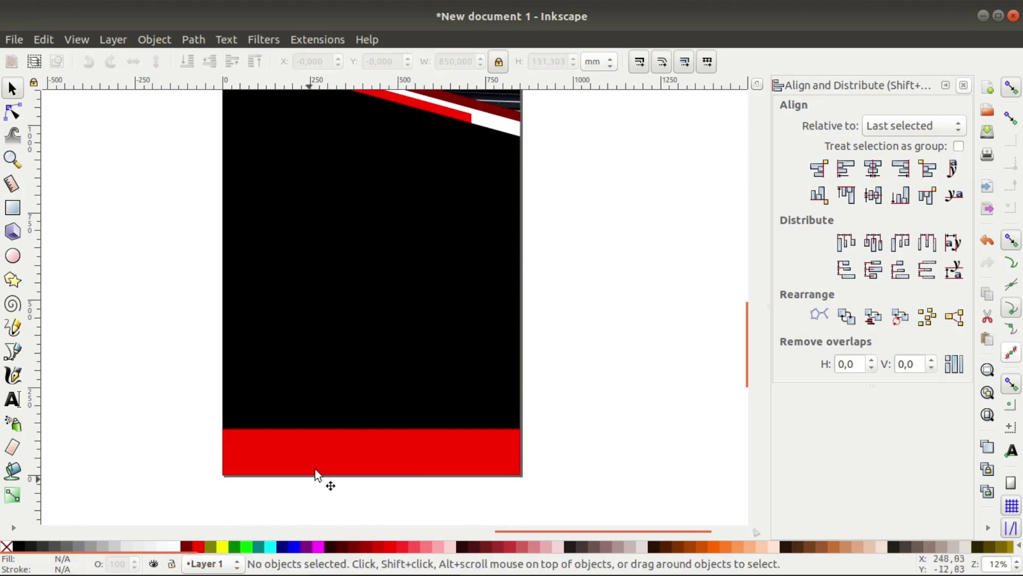
left_click_drag(212, 451, 233, 453)
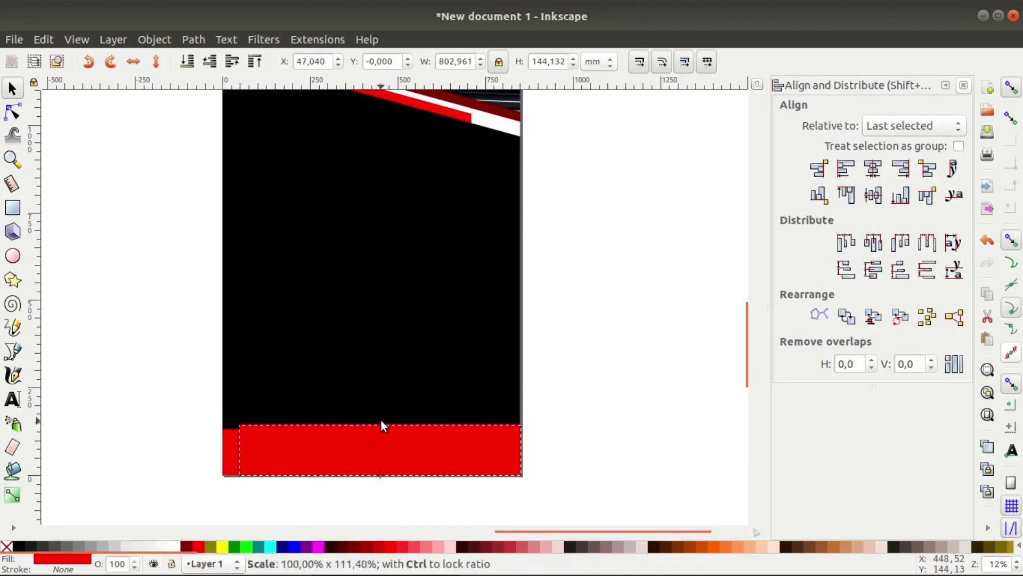
- Make the inset bar white and turn the full-width bottom bar black and taller
left_click_drag(381, 425, 381, 419)
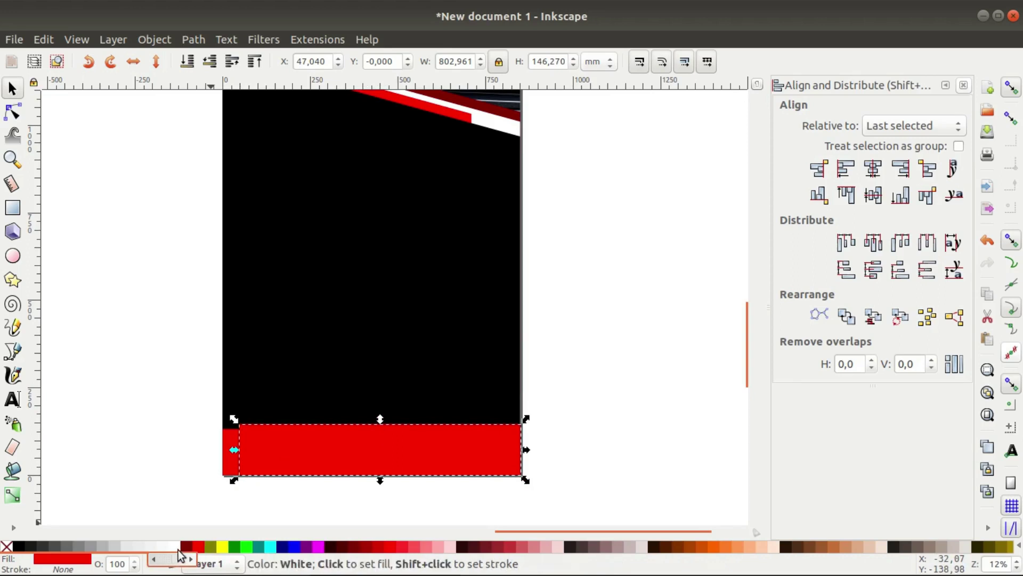
left_click(174, 545)
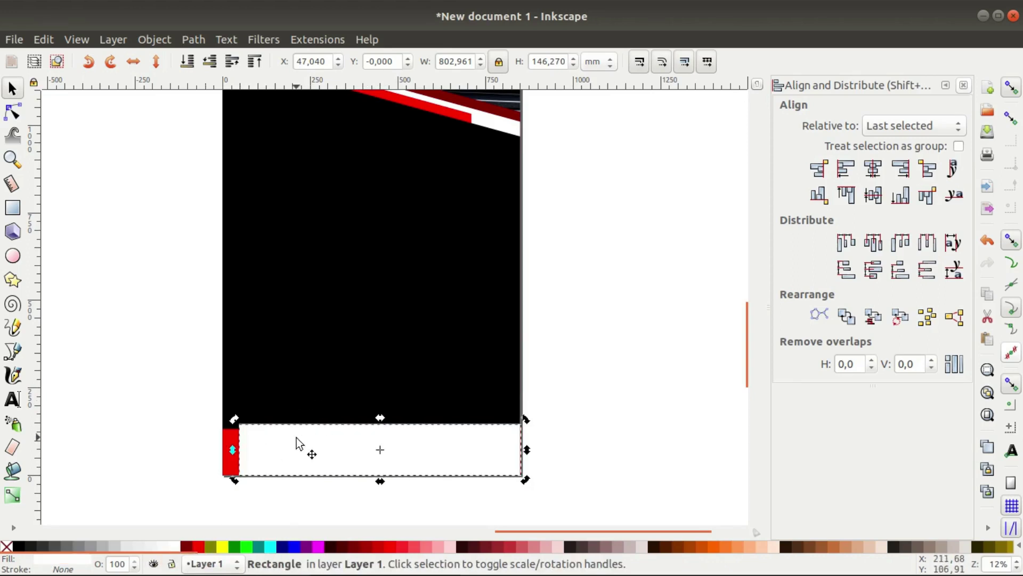
key("ctrl+z")
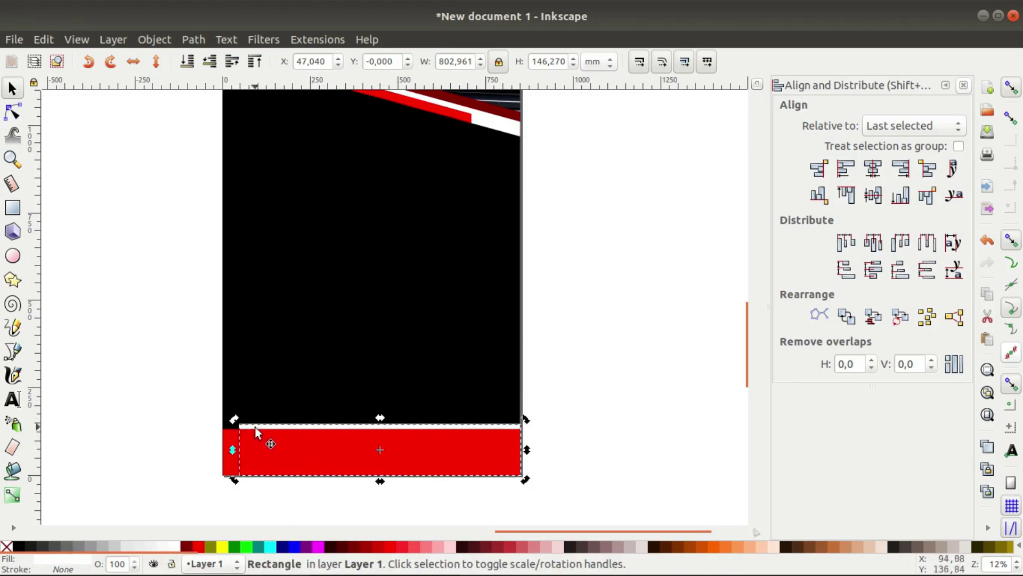
scroll(306, 432, "up", 2)
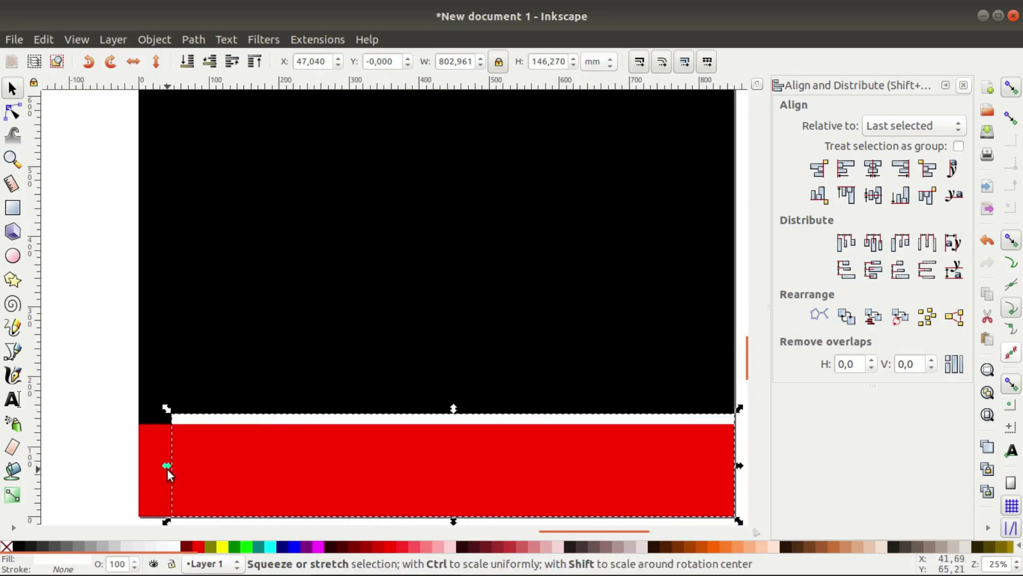
left_click_drag(168, 466, 175, 467)
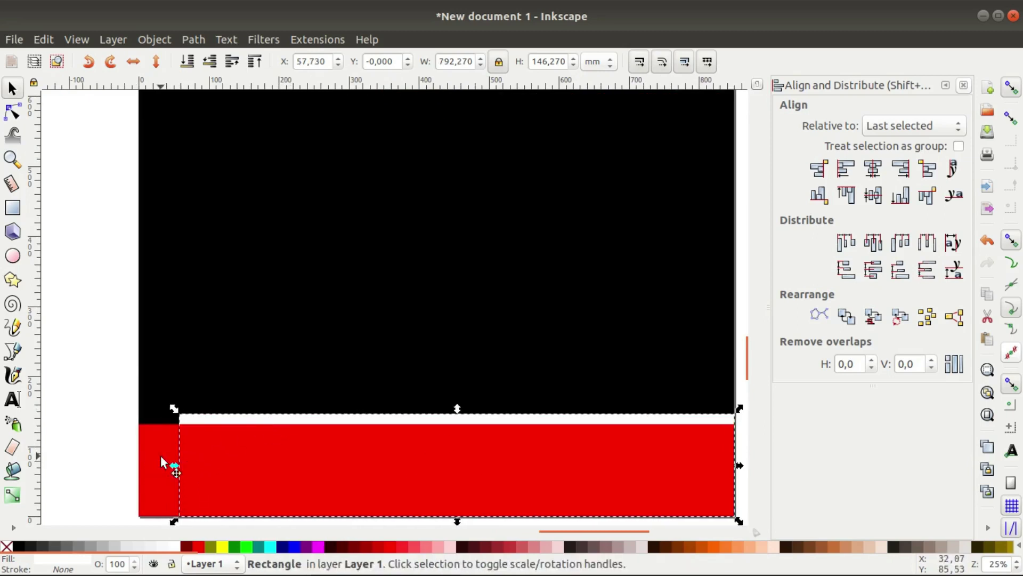
left_click(161, 456)
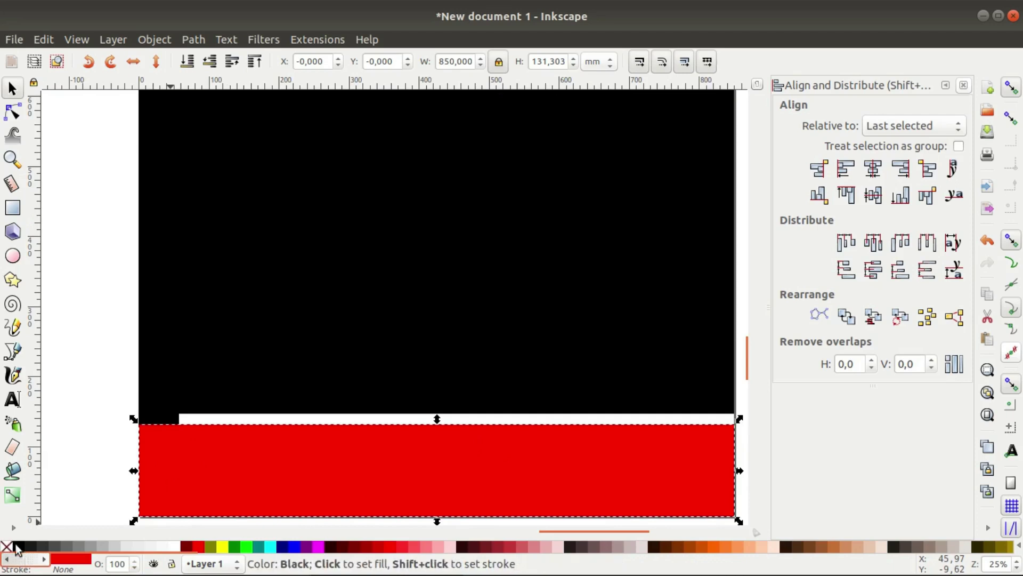
left_click(20, 546)
left_click_drag(436, 424, 439, 400)
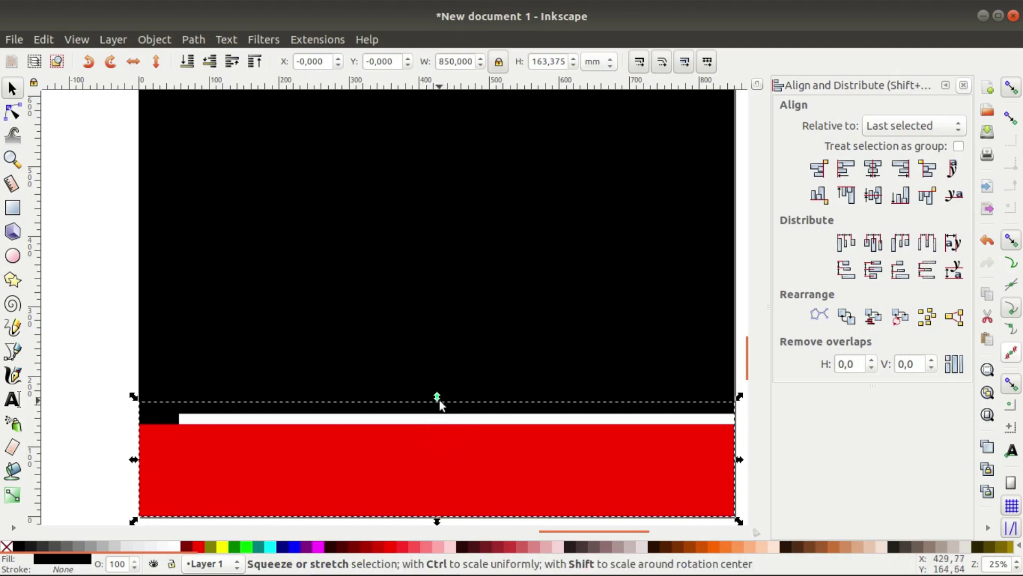
left_click_drag(437, 397, 437, 401)
- Duplicate the white inset bar as a dark red copy aligned to the left edge
left_click(432, 415)
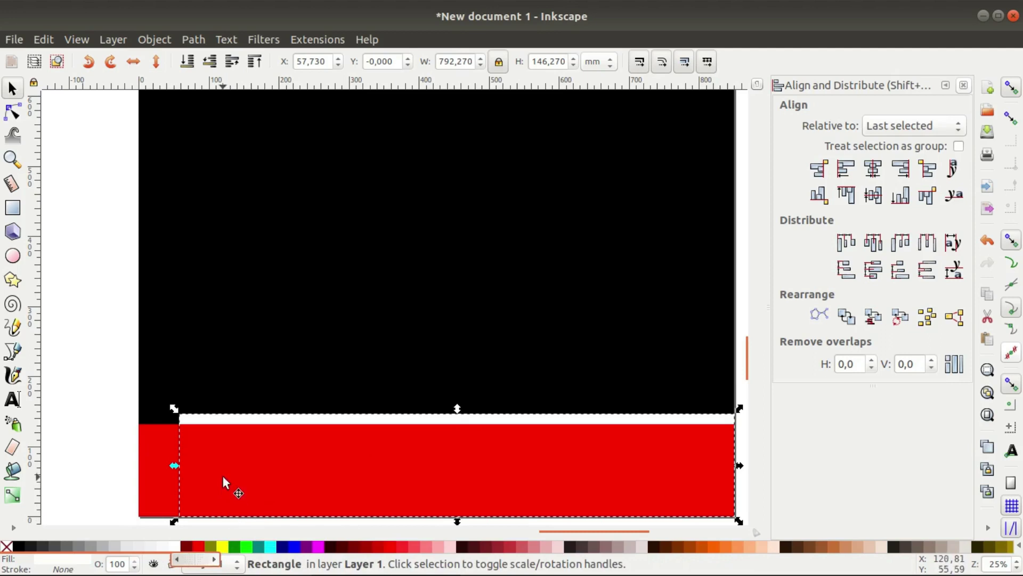
right_click(230, 417)
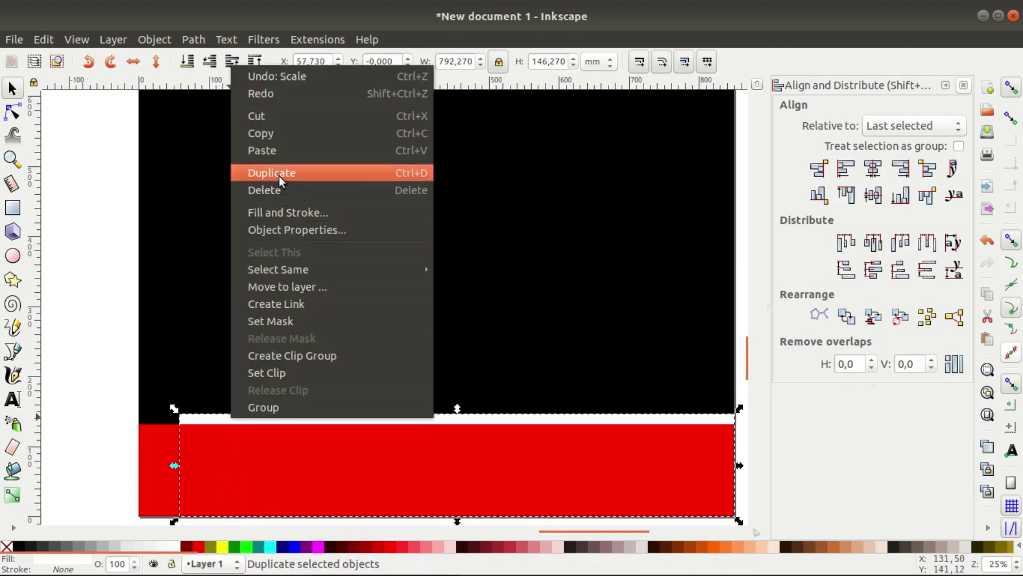
left_click(279, 171)
left_click(186, 546)
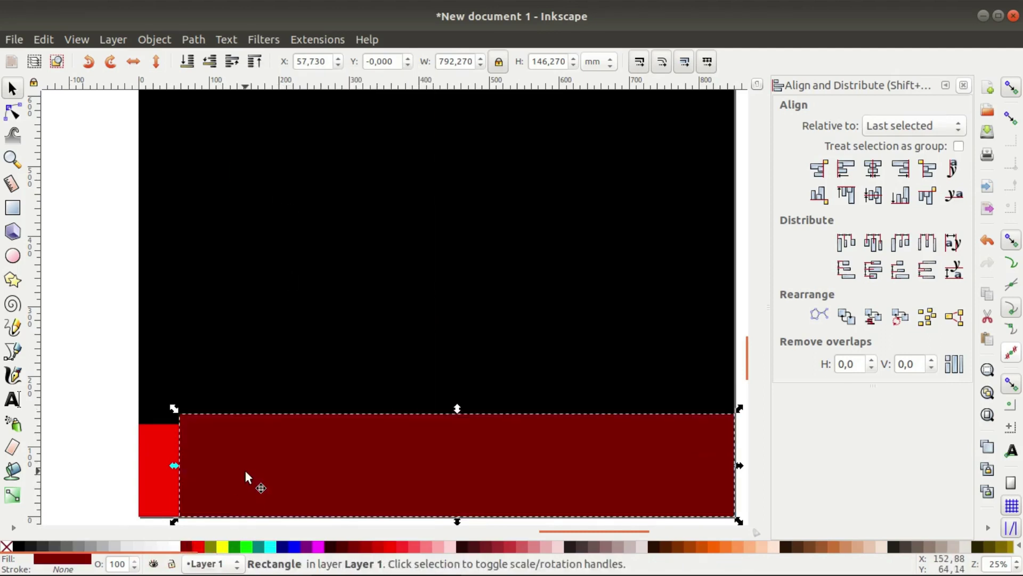
left_click(161, 359, "shift")
left_click(846, 168)
- Layer the dark red strip behind the black shape and nudge it up to Y 26.458
key("Escape")
left_click(173, 442)
key("Page_Down")
key("Page_Down")
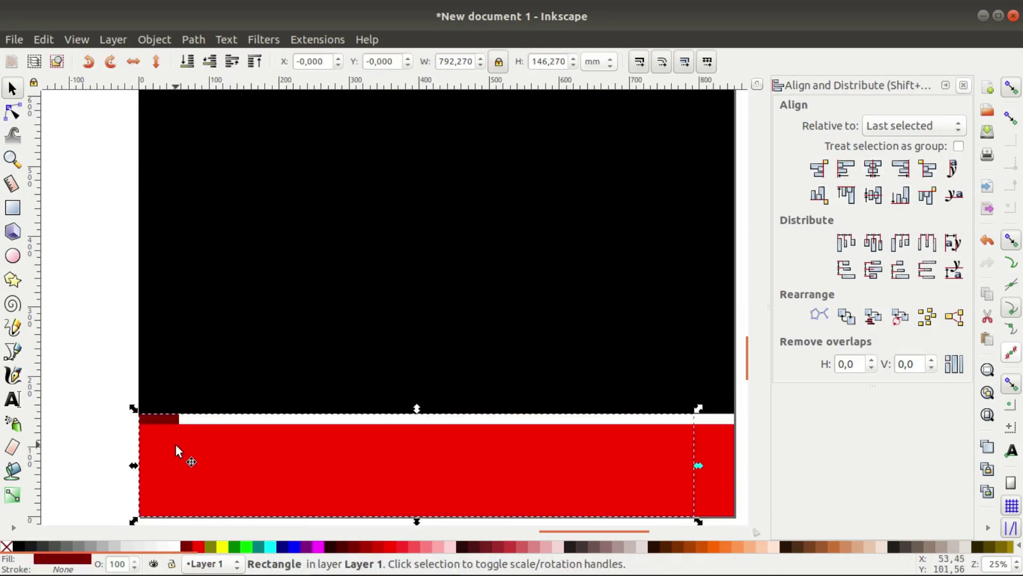
key("Page_Down")
key("shift+Up")
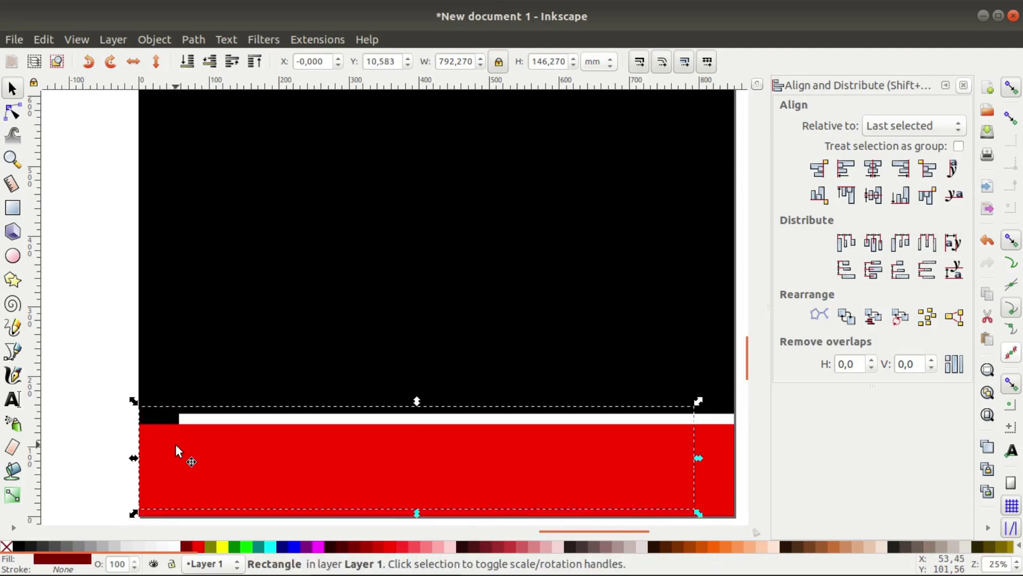
key("shift+Up")
key("shift+Up")
key("shift+Up")
key("shift+Up")
key("shift+Down")
key("shift+Up")
left_click(85, 325)
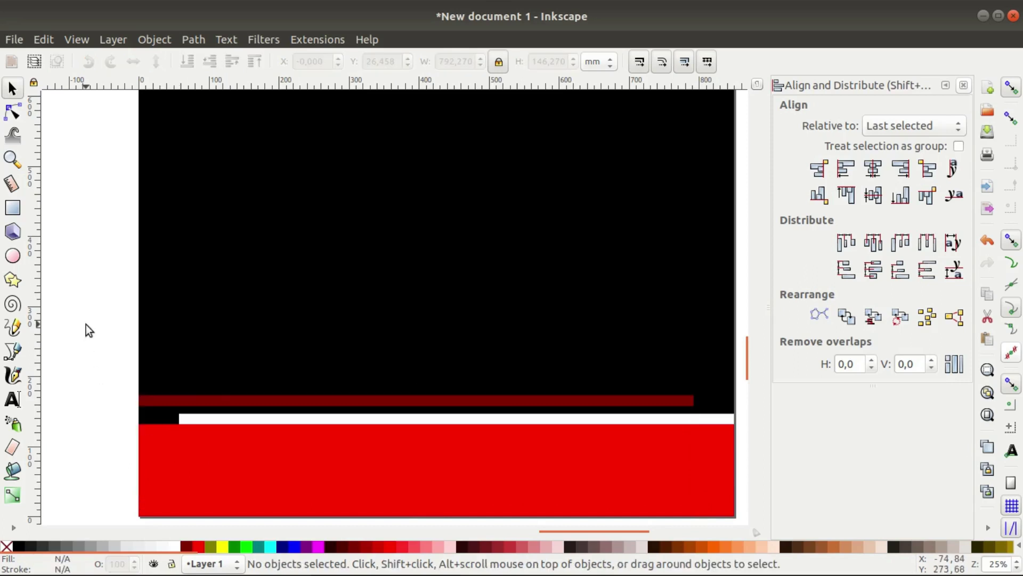
- Add the text 'YOUR HEADLINE' near the top of the car photo
scroll(87, 325, "down", 1, "ctrl")
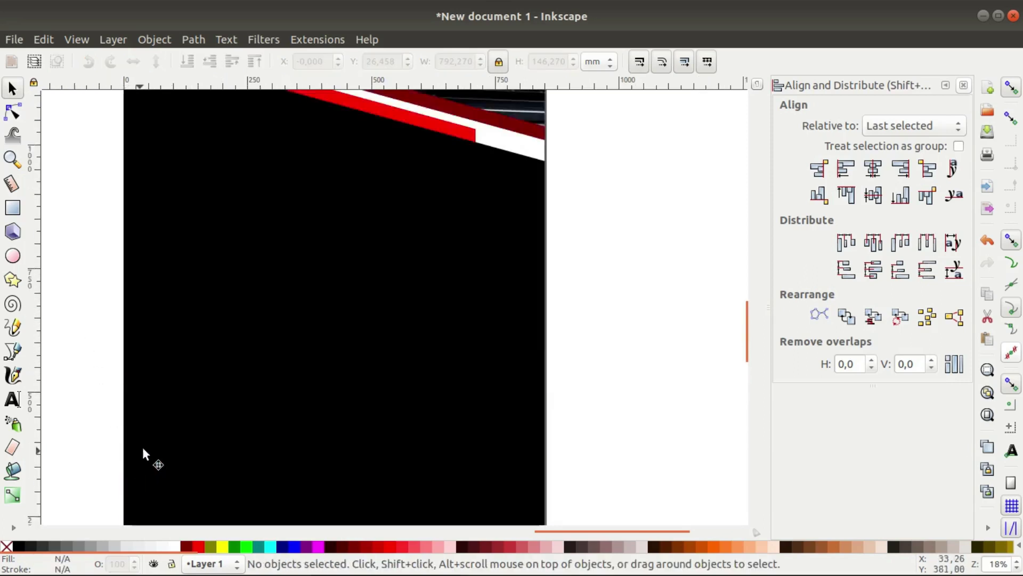
scroll(172, 396, "up", 5)
scroll(171, 395, "up", 3)
scroll(171, 395, "up", 1)
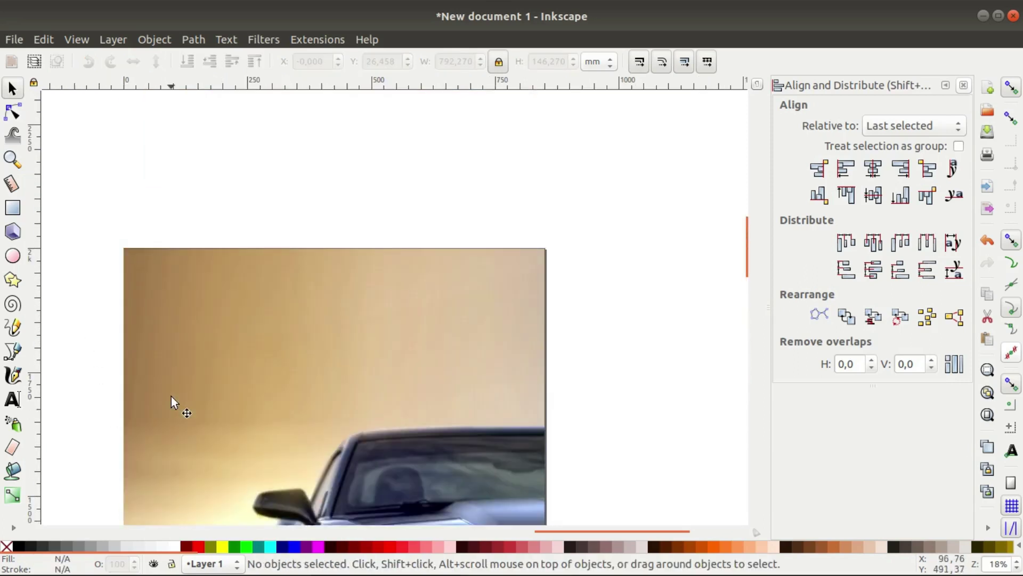
key("t")
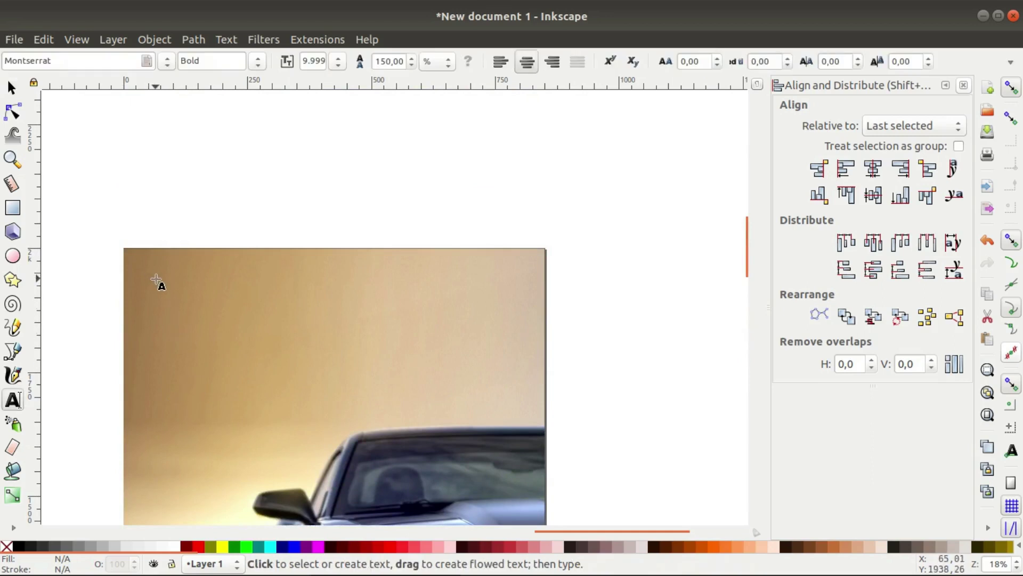
left_click(150, 283)
type("200")
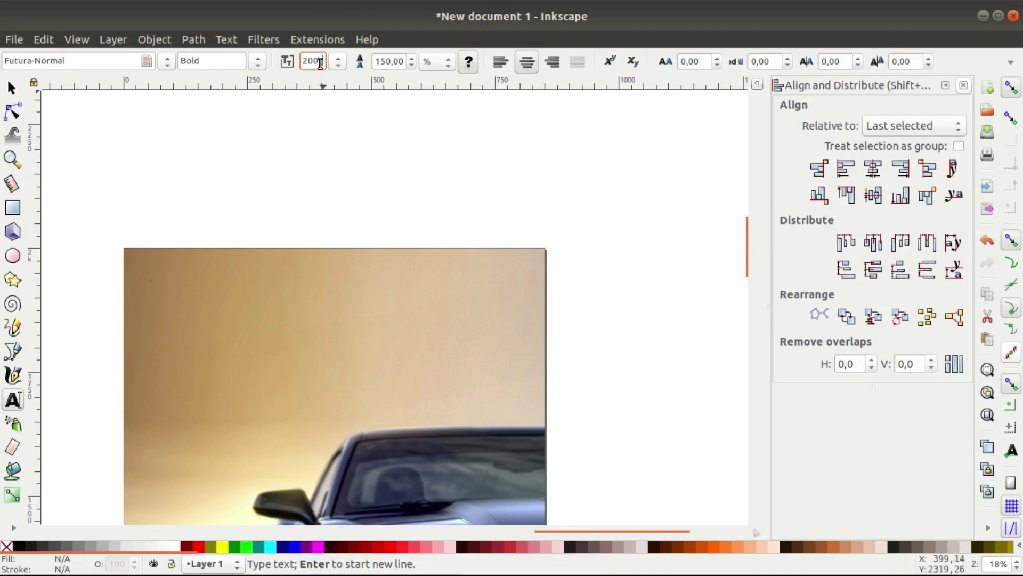
scroll(133, 297, "up", 3, "ctrl")
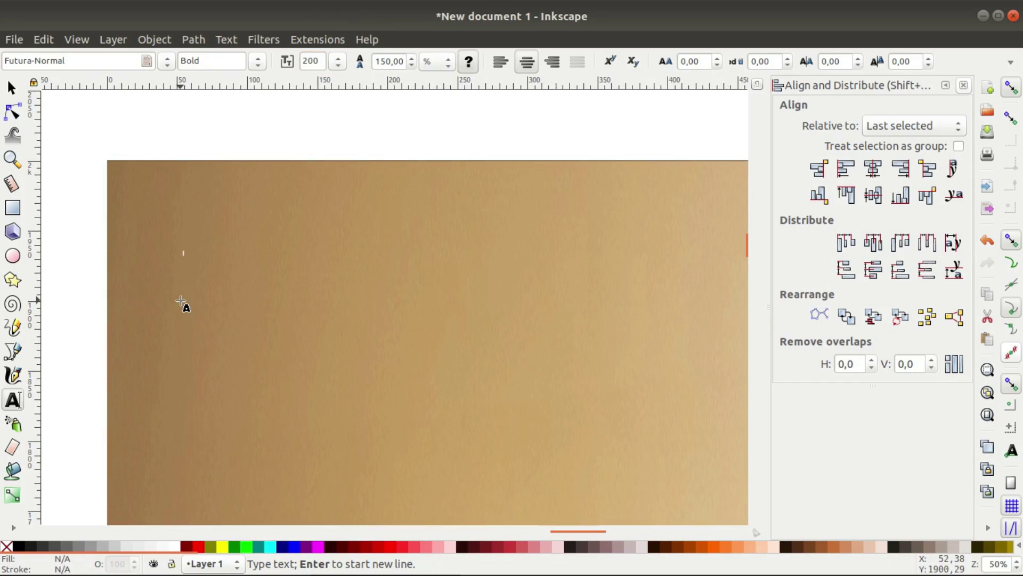
left_click(180, 246)
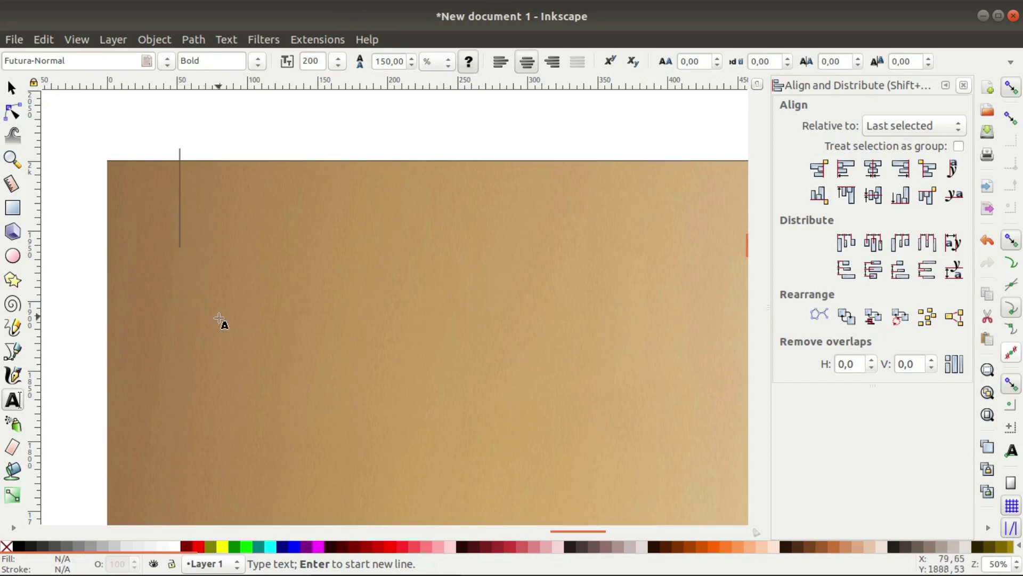
type("YO")
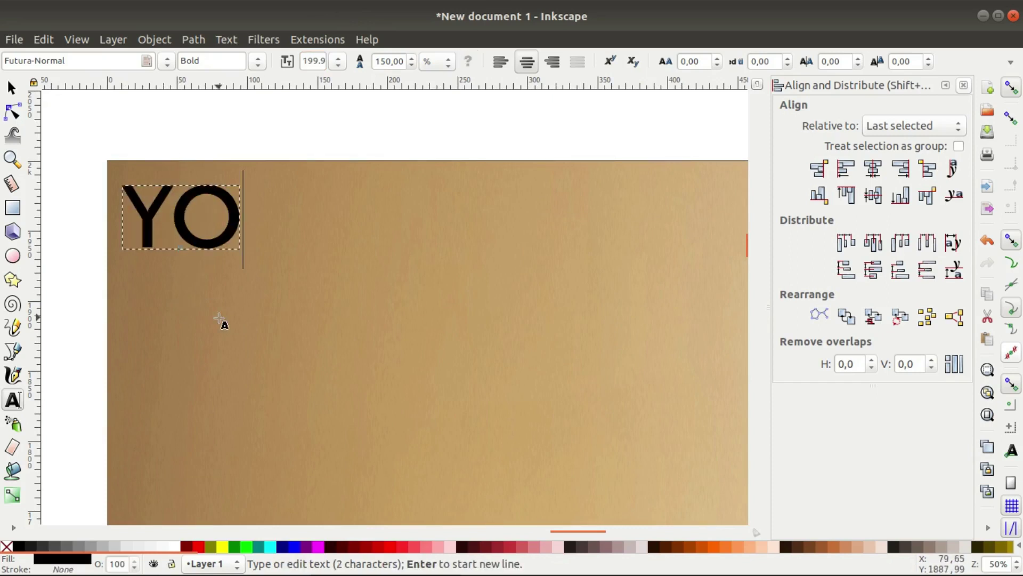
type("UR HEADL")
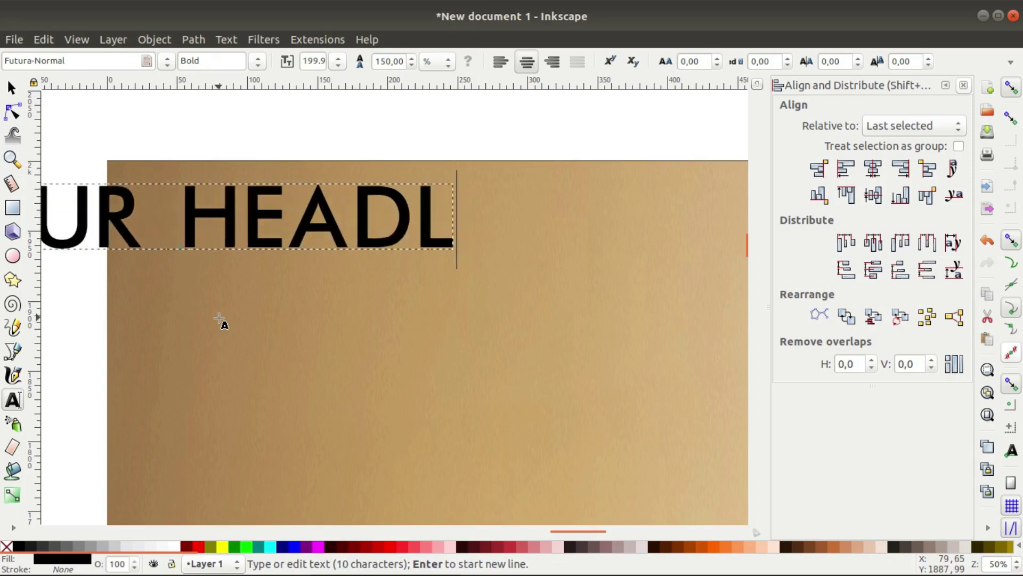
type("INE")
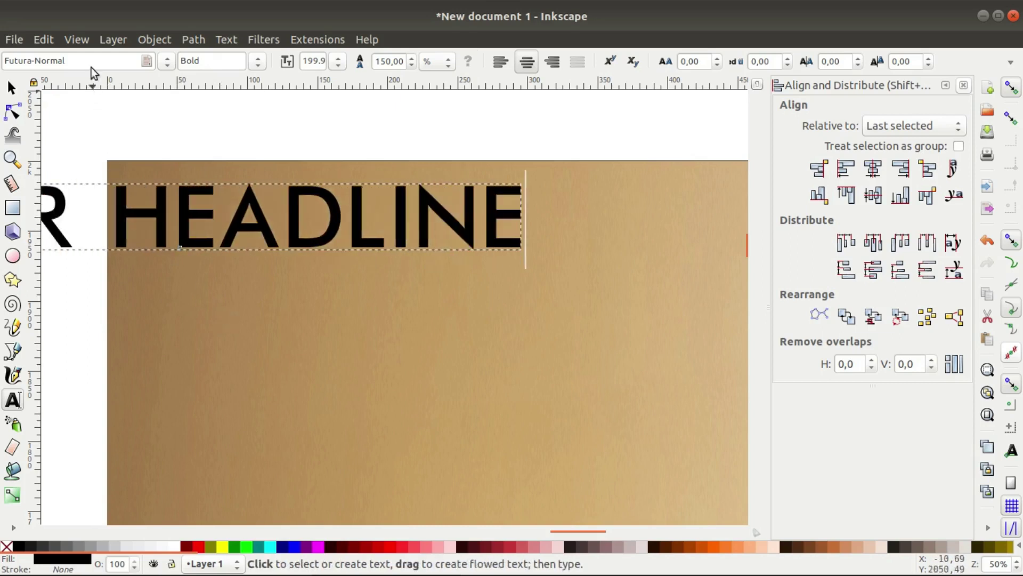
- Set the headline font to Montserrat with Heavy weight
left_click_drag(91, 61, 1, 51)
type("Mo")
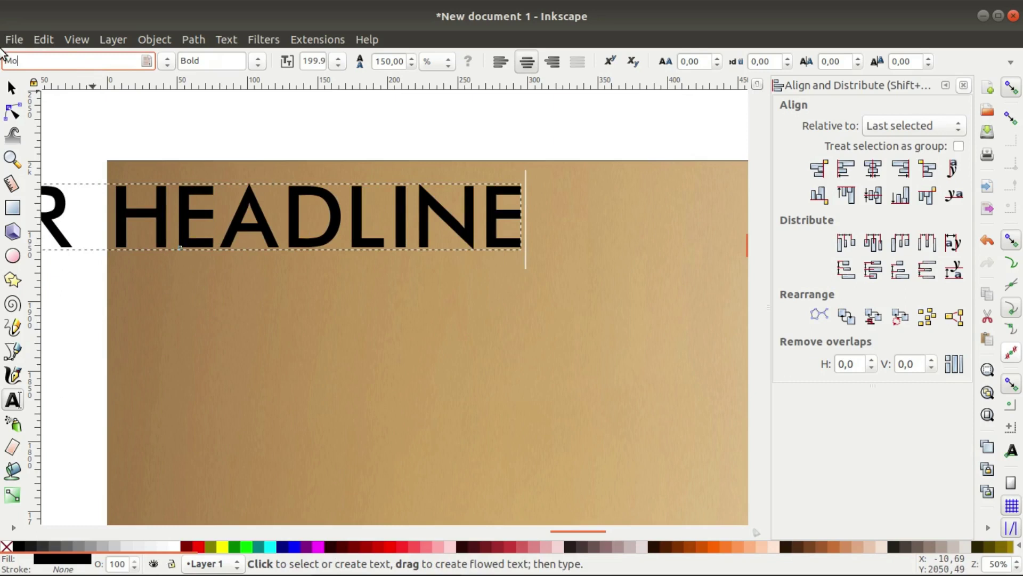
type("ntserrat")
key("Return")
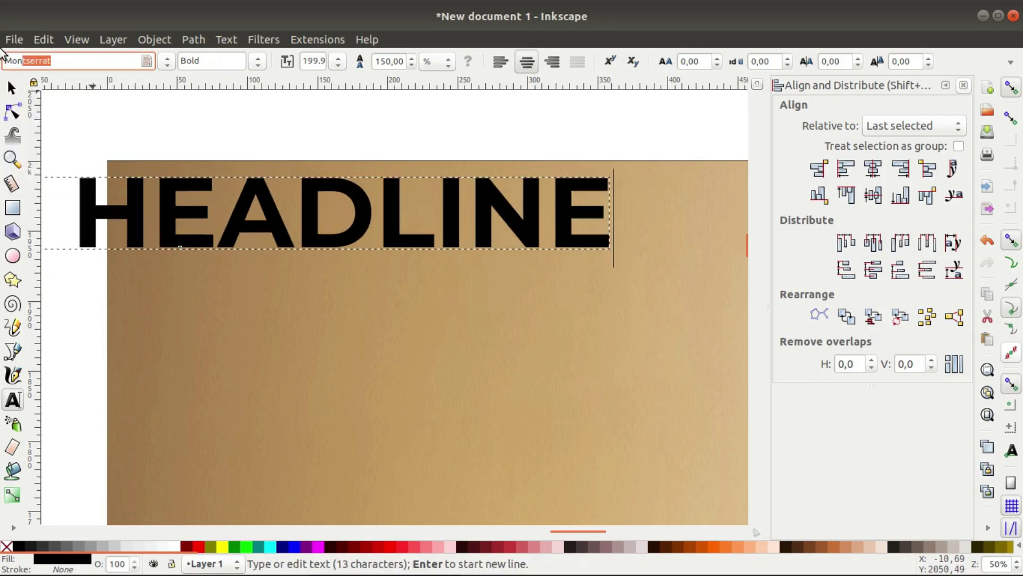
left_click(258, 61)
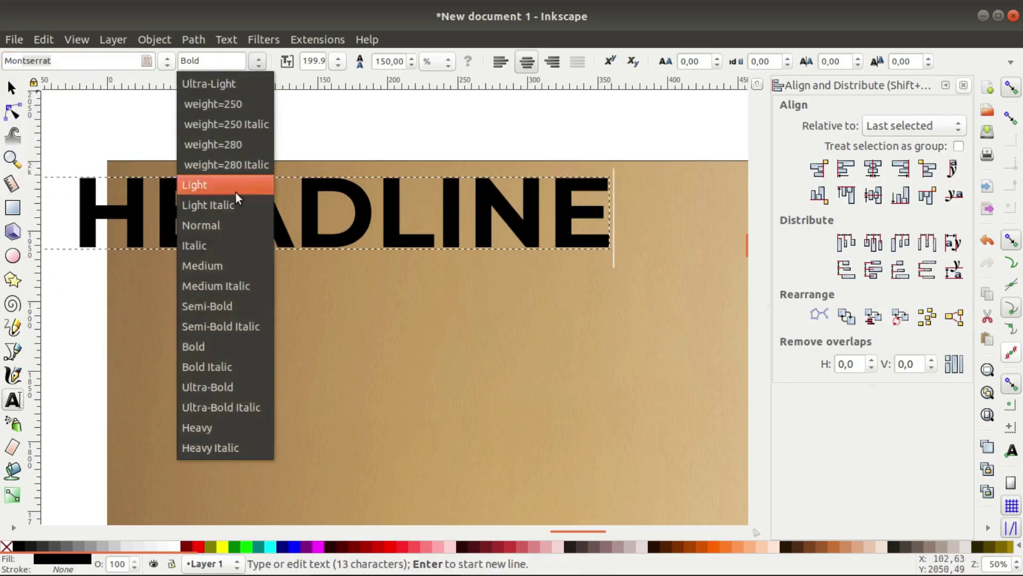
left_click(229, 423)
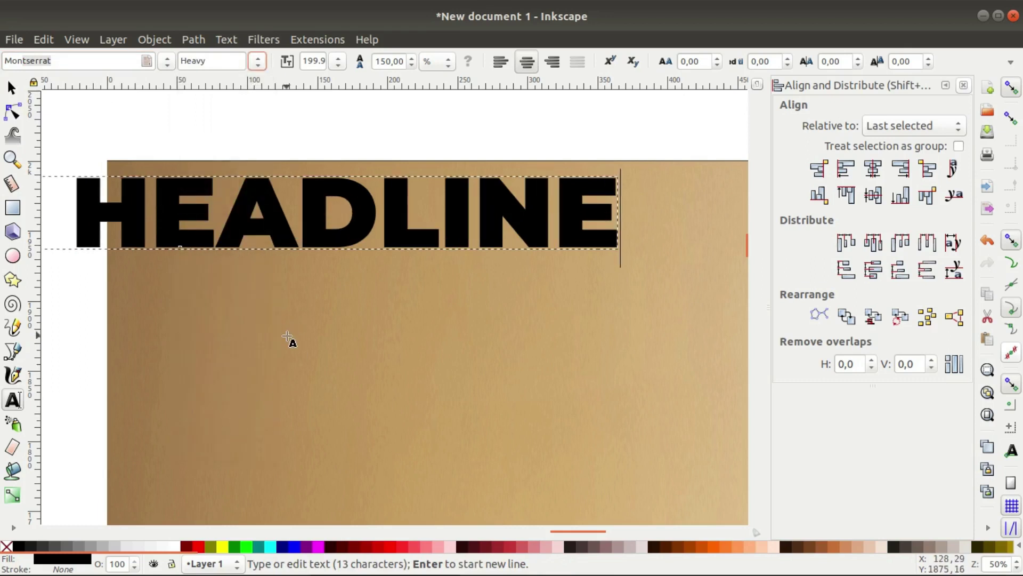
scroll(288, 338, "down", 1, "ctrl")
left_click(12, 86)
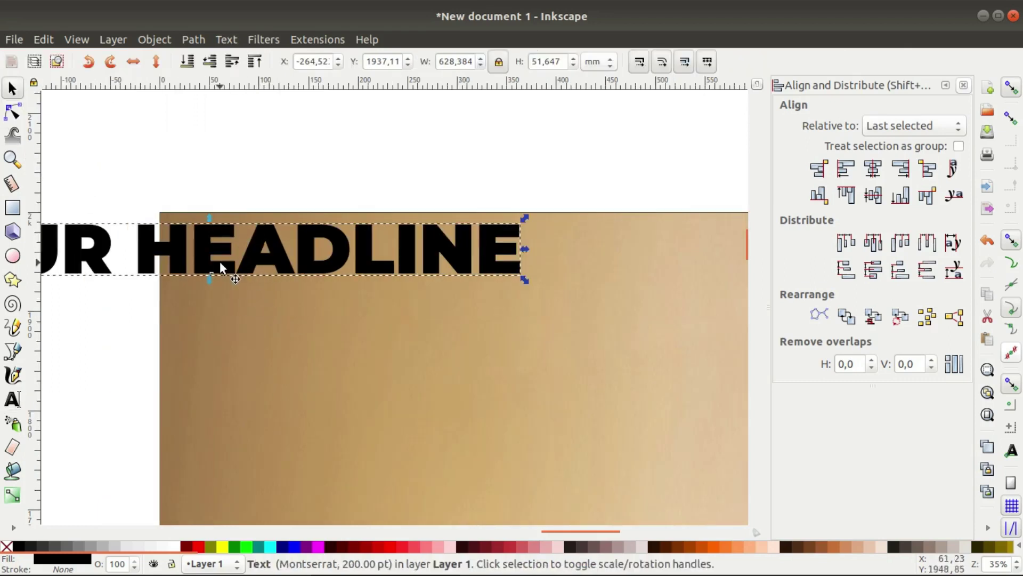
- Move the YOUR HEADLINE title onto the car photo and centre it horizontally on the photo
left_click_drag(235, 273, 440, 318)
left_click(398, 427, "shift")
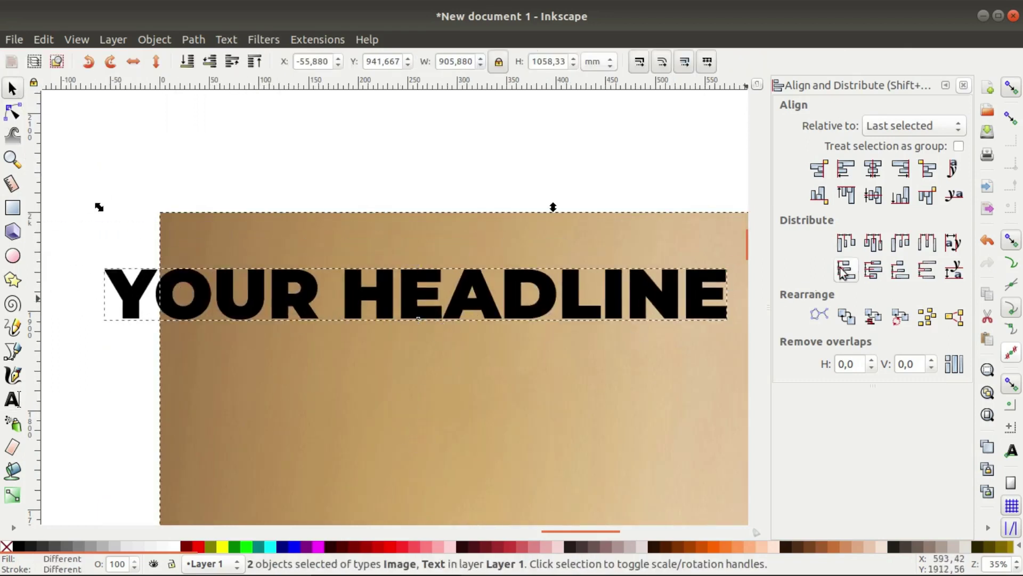
left_click(873, 169)
left_click(175, 188)
scroll(161, 192, "down", 2, "ctrl")
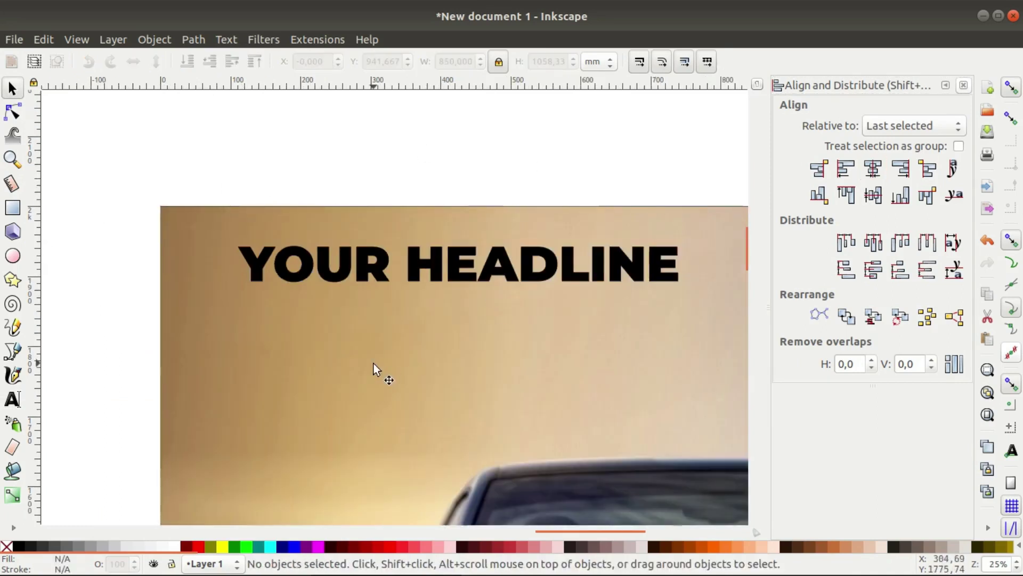
scroll(373, 363, "up", 2)
scroll(373, 364, "left", 3, "shift")
- Enlarge the headline to about 769 mm wide and re-centre it on the photo
left_click(535, 301)
left_click_drag(591, 307, 646, 355)
left_click(585, 373, "shift")
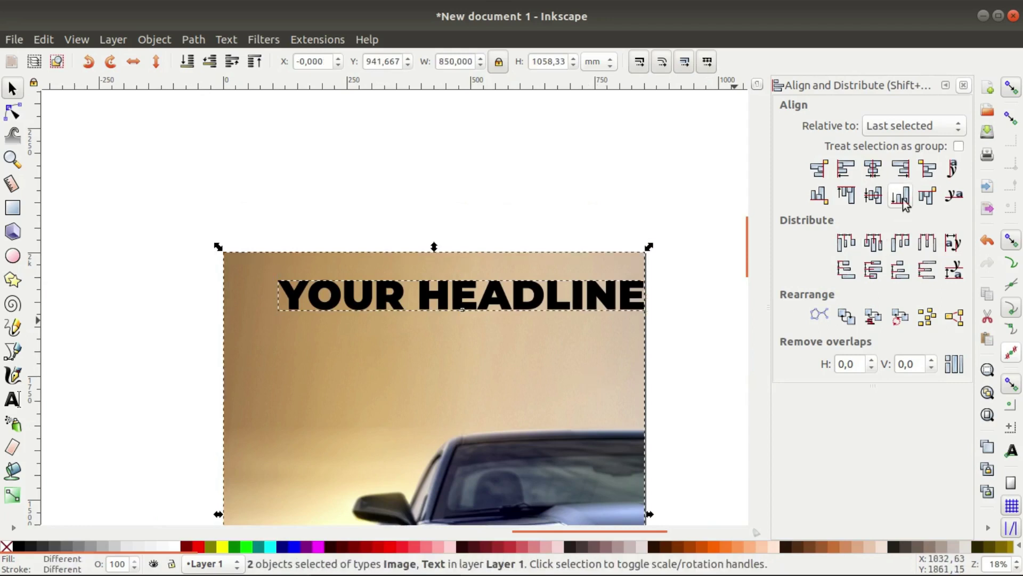
left_click(873, 168)
left_click(529, 168)
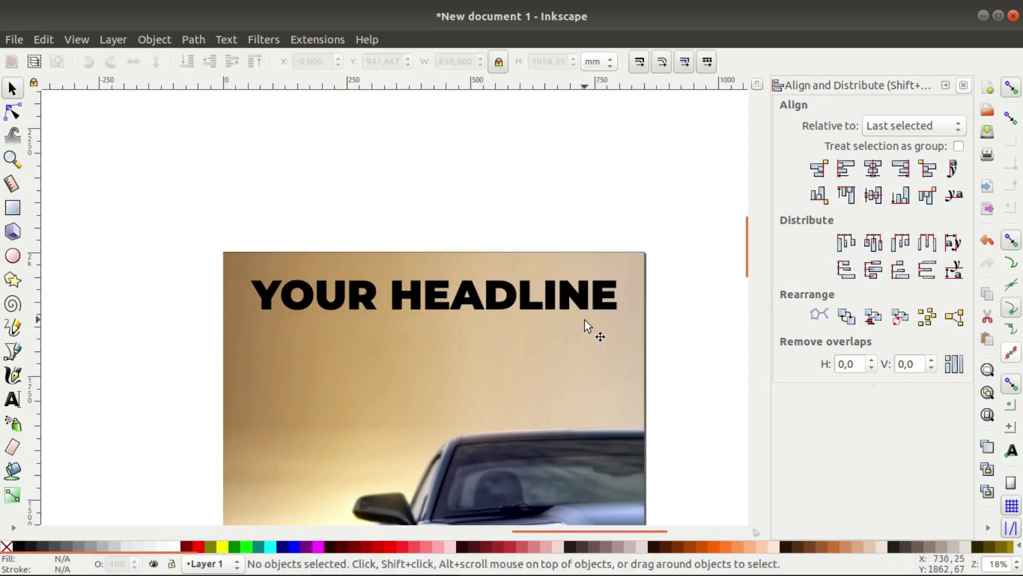
left_click(585, 303)
left_click_drag(621, 312, 629, 315)
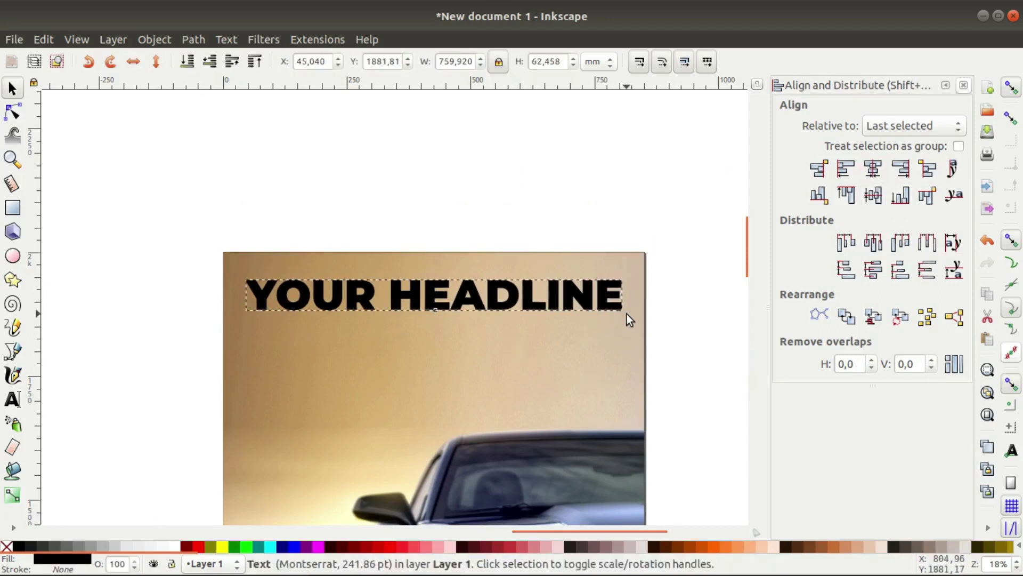
left_click(425, 387)
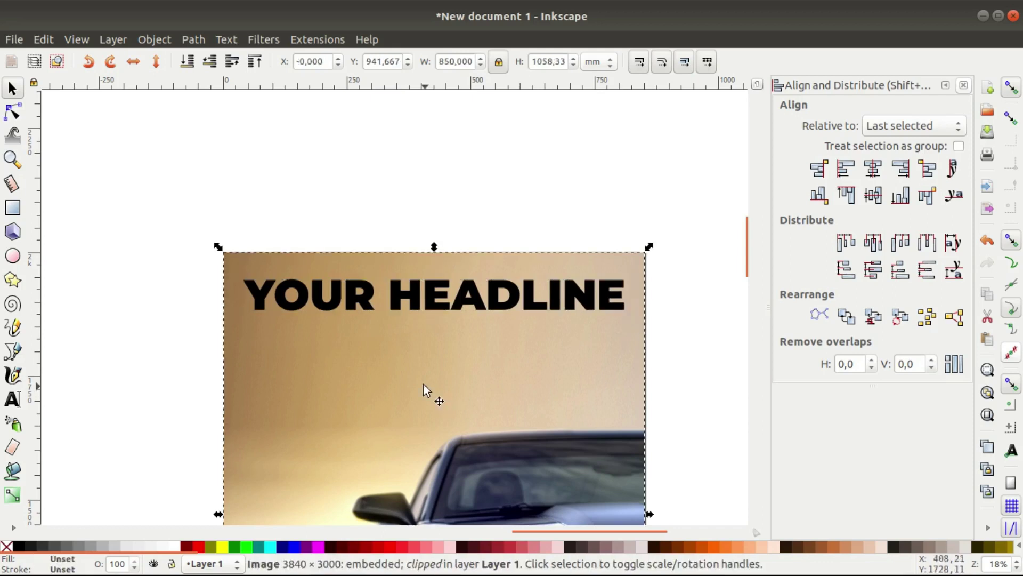
left_click(417, 298)
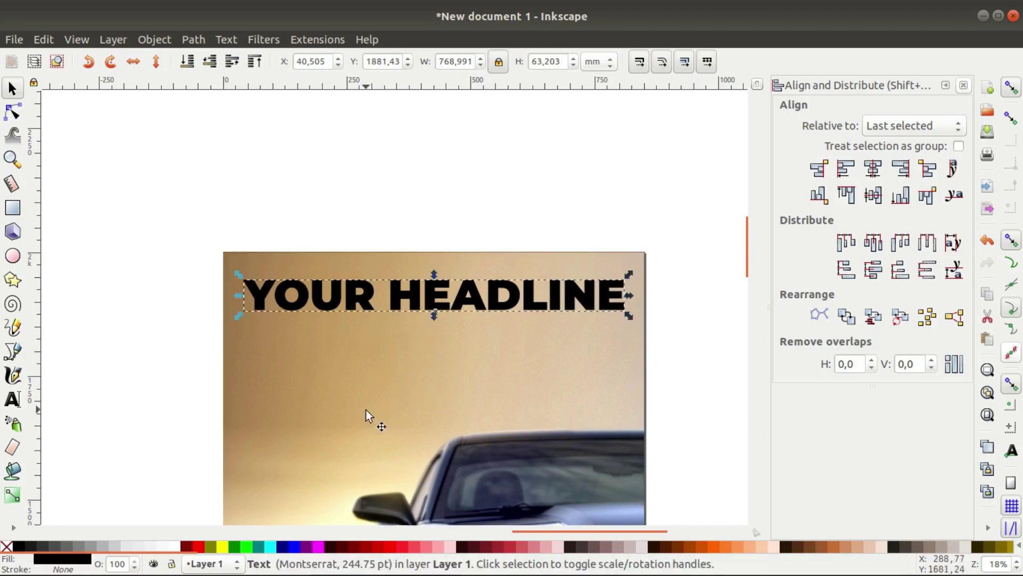
- Colour the whole headline red, undoing an accidental white on HEADLINE
left_click(198, 545)
key("t")
left_click_drag(389, 293, 666, 327)
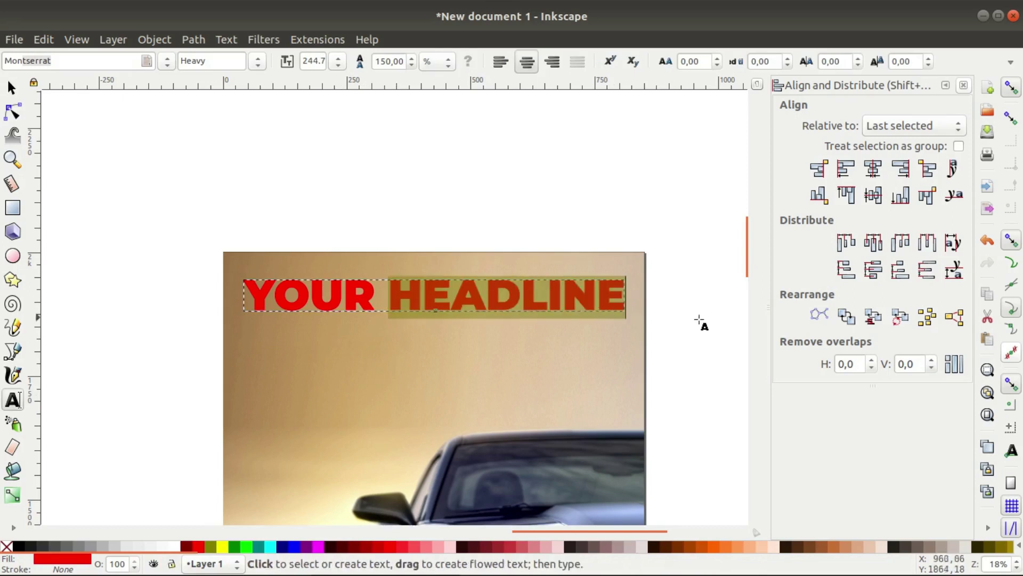
left_click(174, 546)
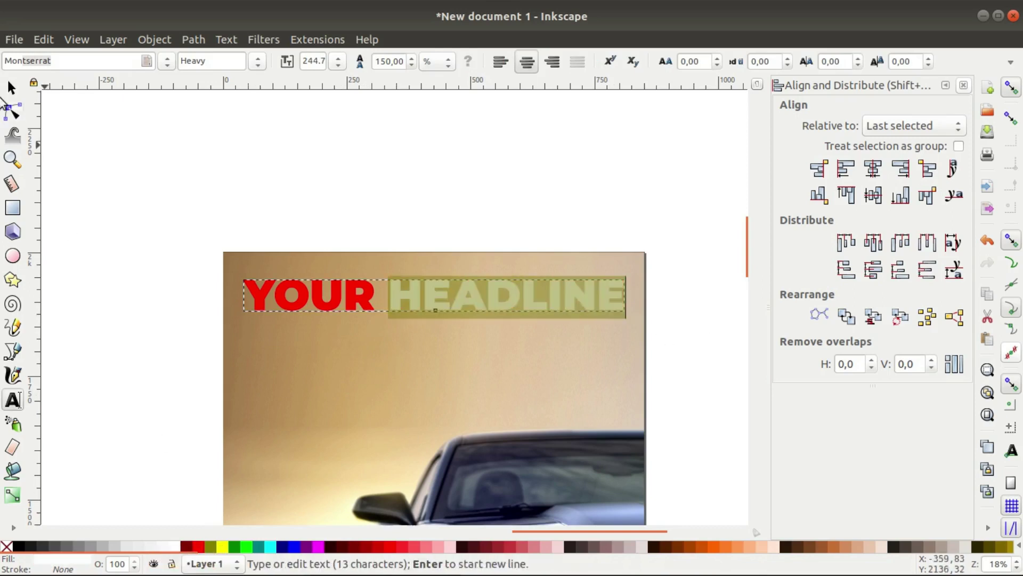
key("F1")
left_click(134, 263)
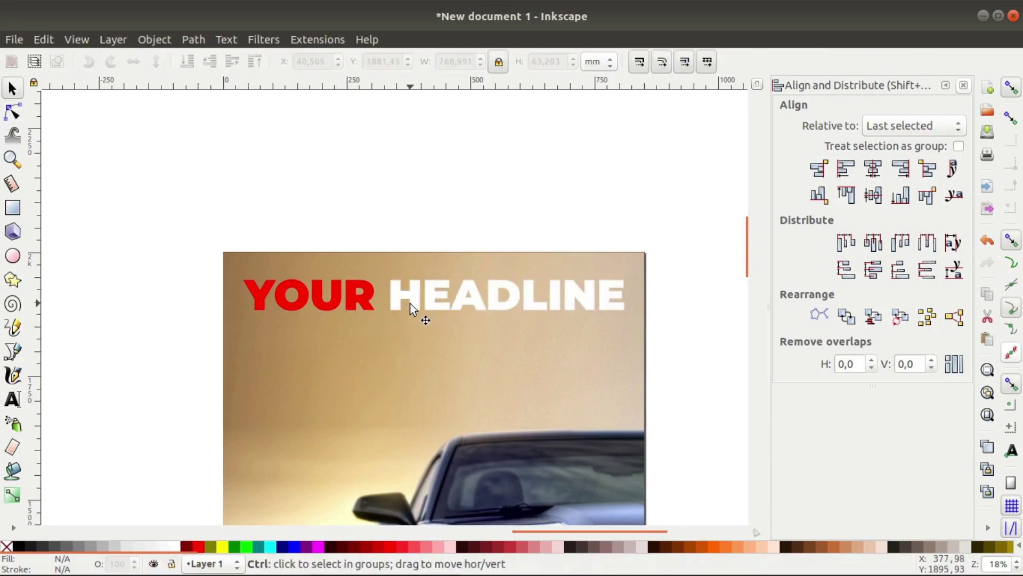
key("ctrl+z")
- Make the word YOUR in the headline white
key("t")
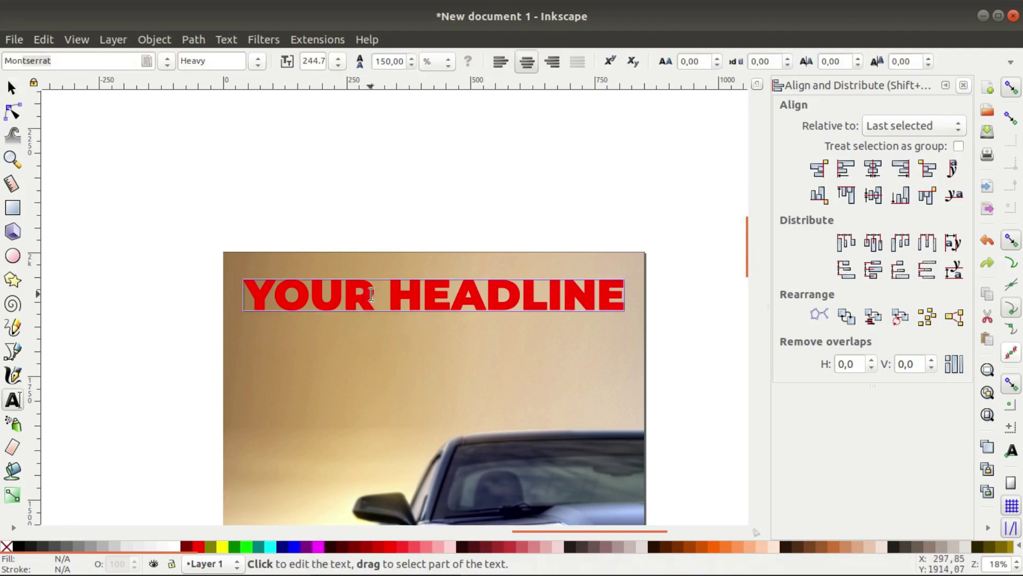
left_click_drag(374, 295, 234, 295)
left_click(174, 546)
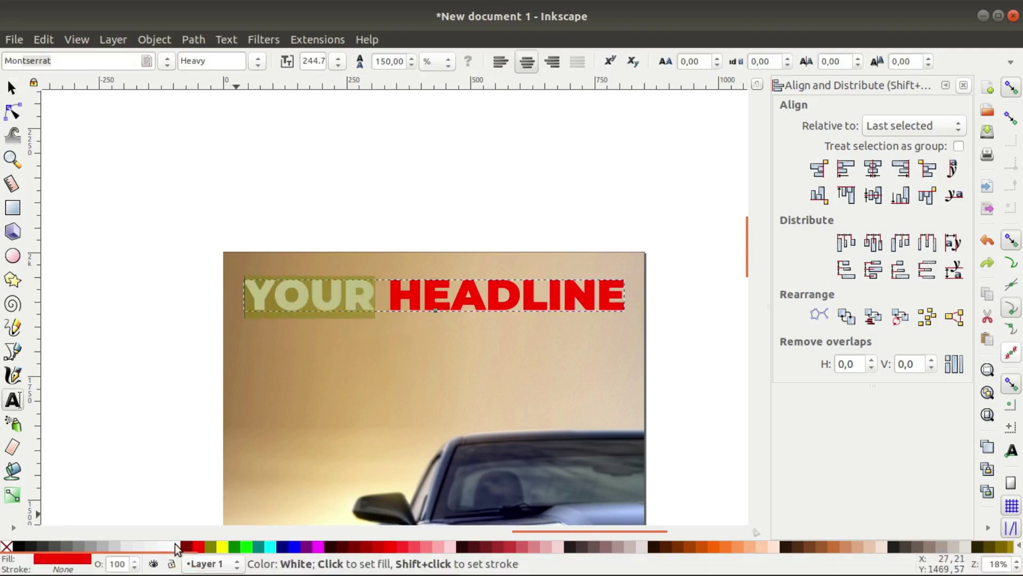
left_click(11, 87)
left_click(136, 347)
- Add the text WILL BE PLACED HERE in Montserrat with letter spacing 30
key("t")
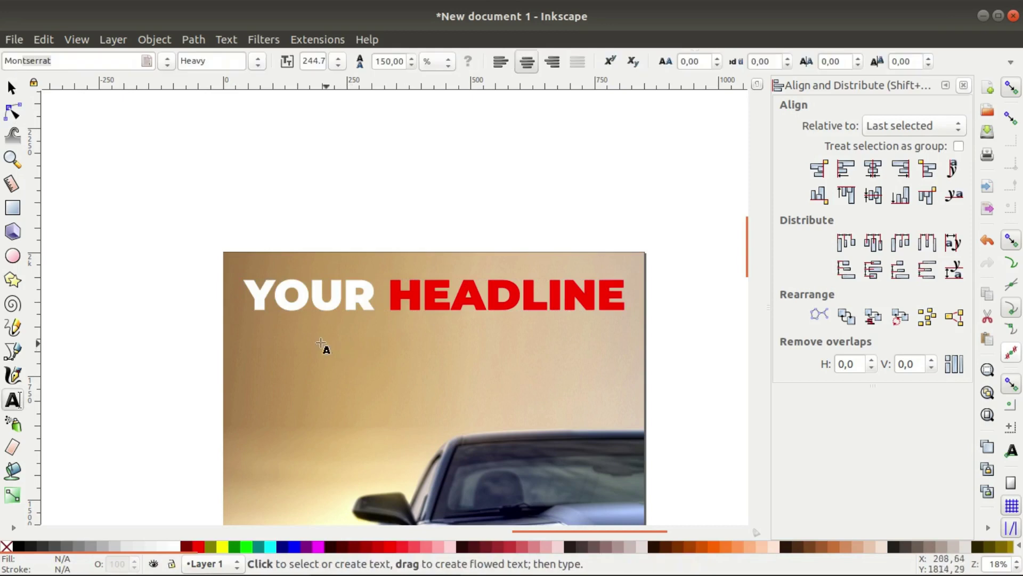
left_click(256, 332)
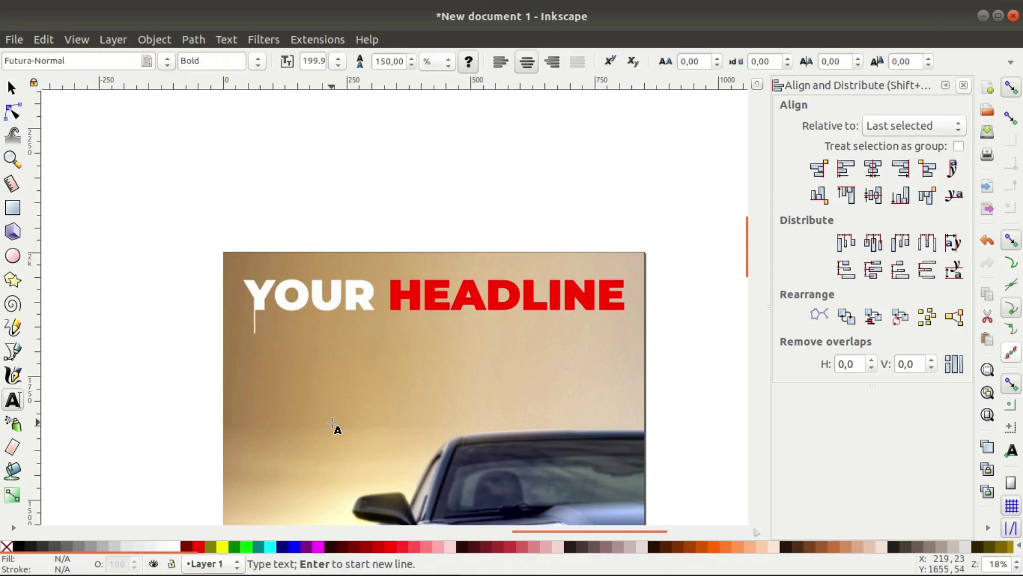
type("WILL BE PLACED HERE")
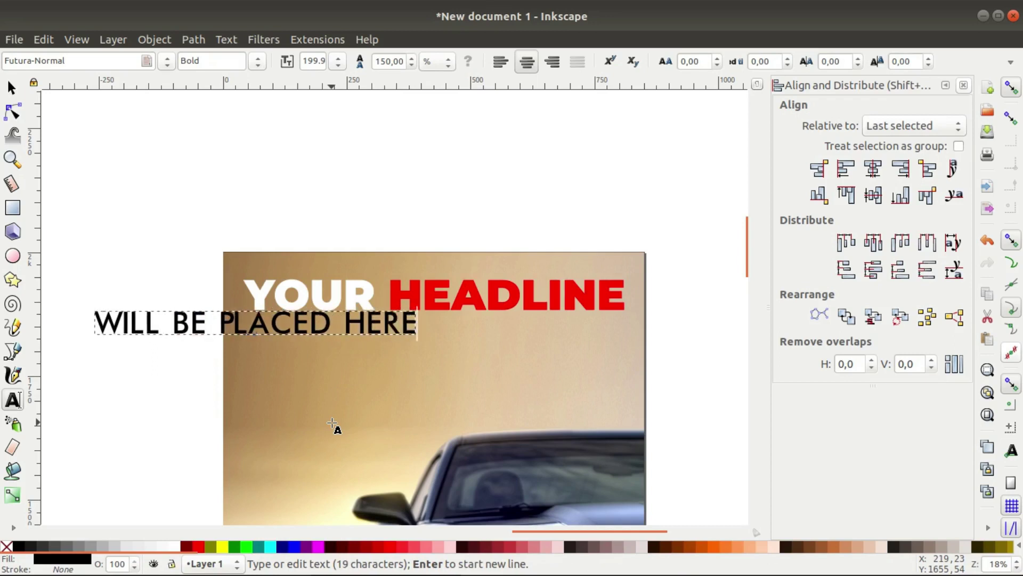
left_click(685, 61)
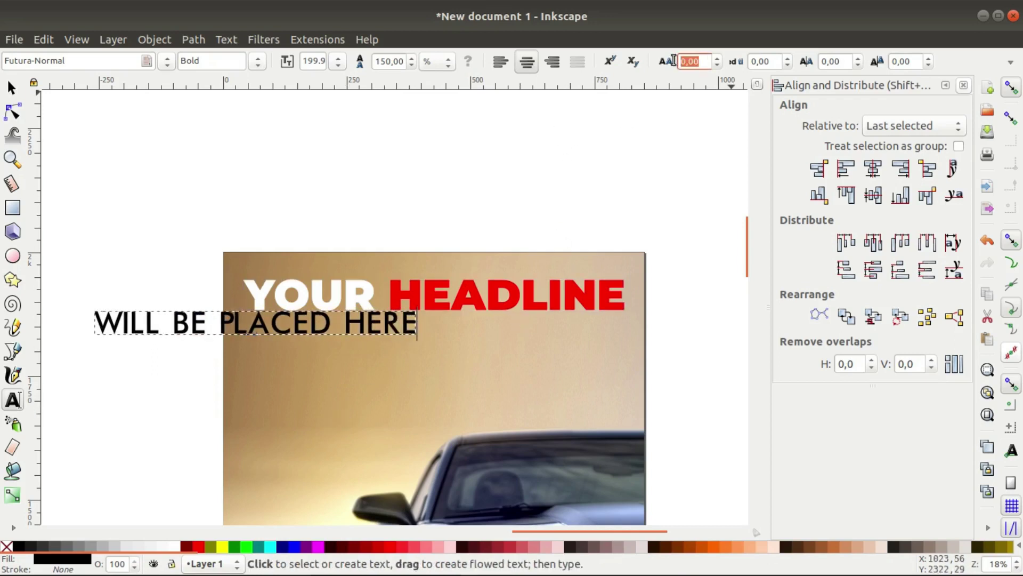
type("3")
type("0")
key("Return")
triple_click(82, 67)
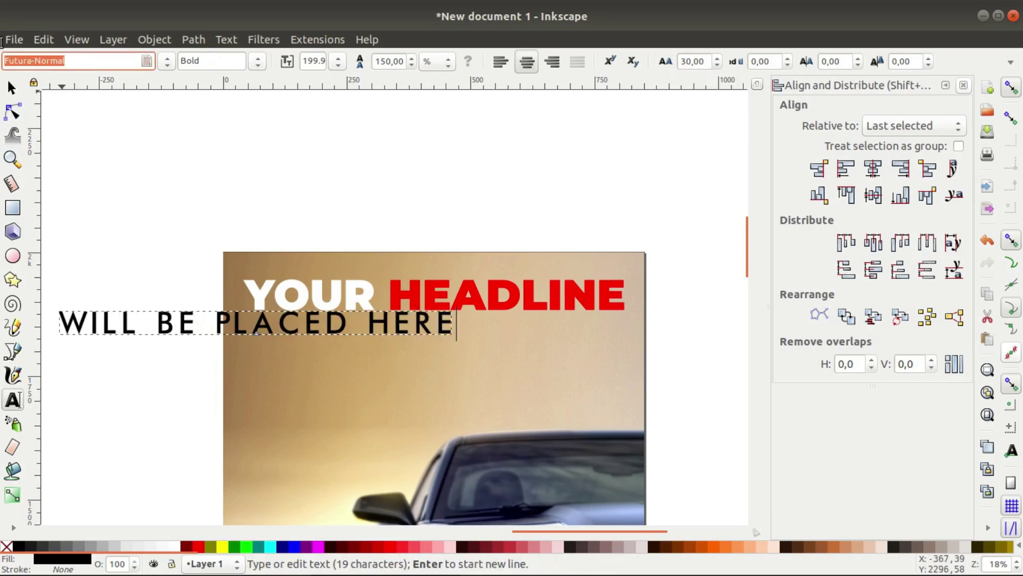
type("Mon")
key("Down")
key("Return")
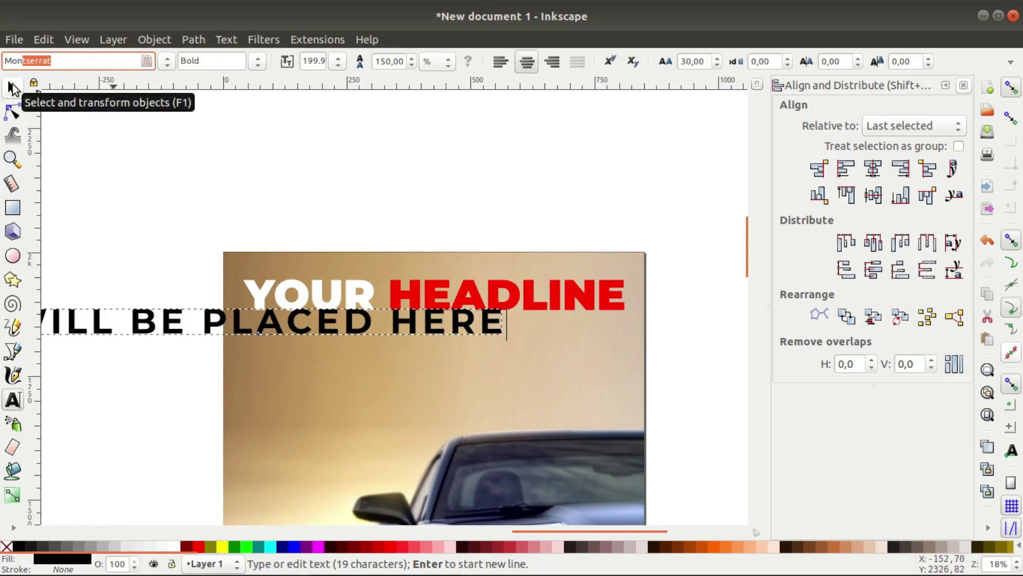
- Move the subline under the headline and resize it to 768,991 mm wide
left_click(13, 89)
left_click_drag(264, 325, 421, 345)
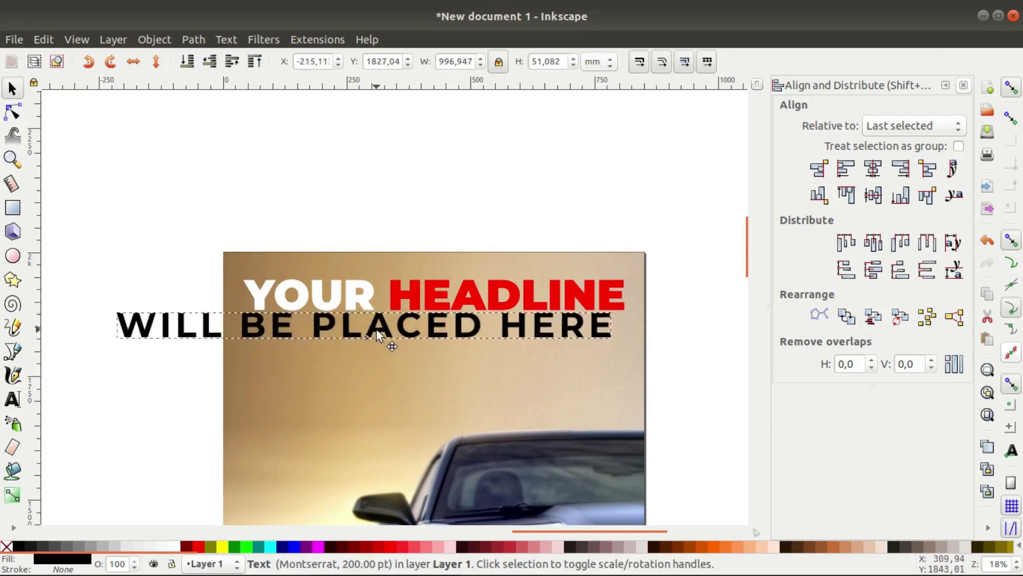
left_click(429, 305)
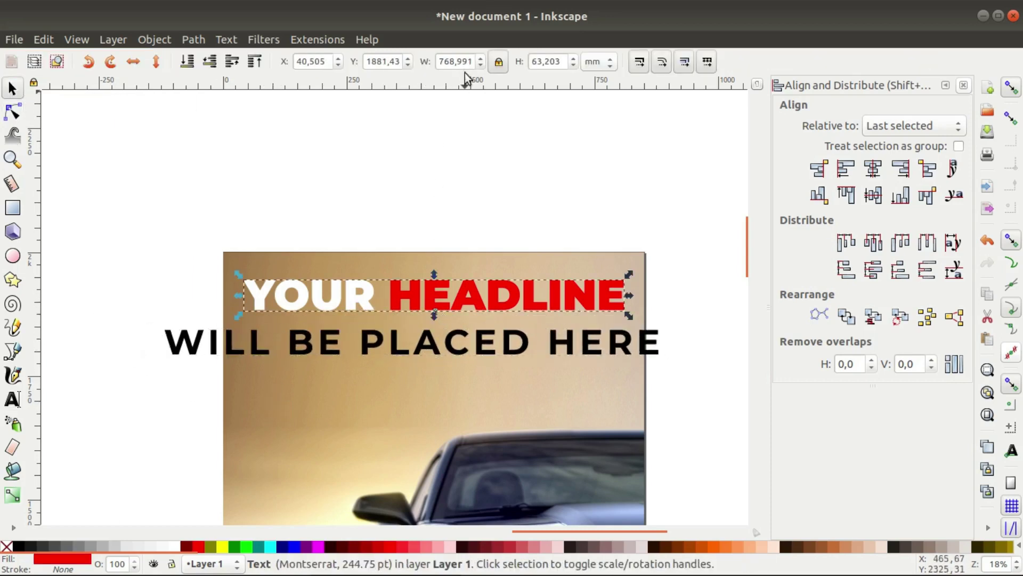
left_click(429, 346)
type("768,991")
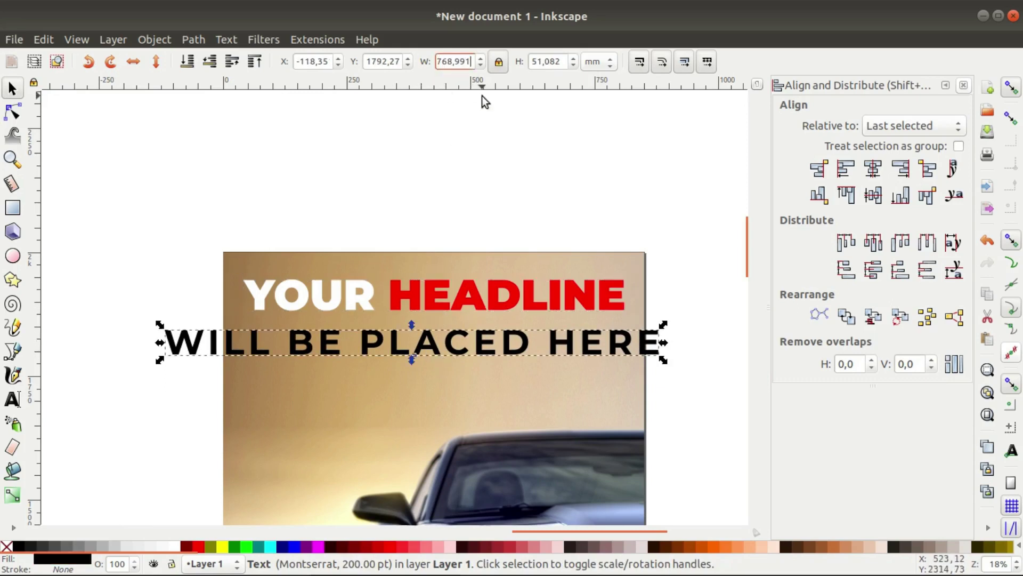
key("Return")
- Left-align the subline with the headline and nudge it up closer
left_click(474, 308, "shift")
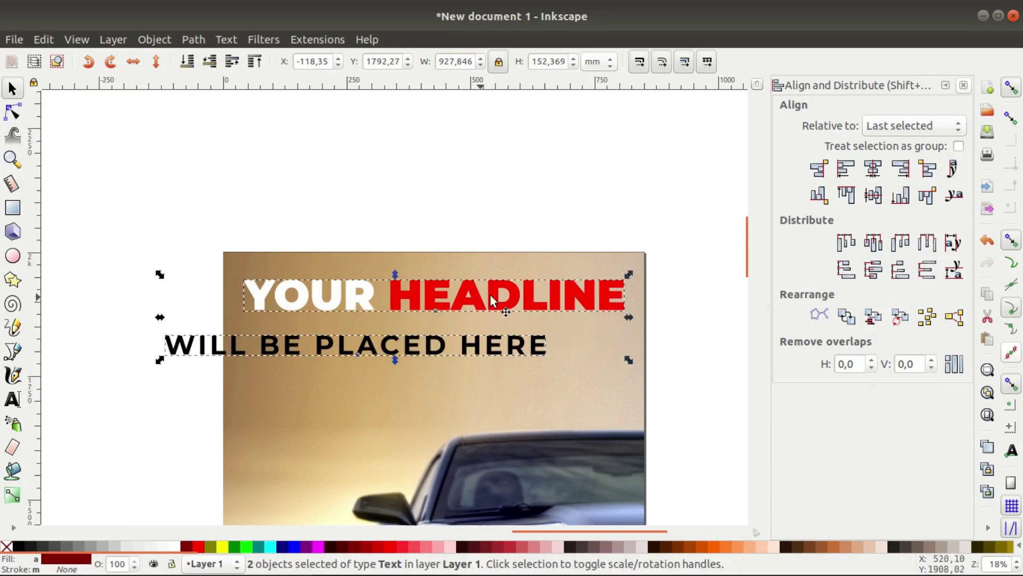
left_click(846, 168)
left_click(564, 213)
left_click(495, 354)
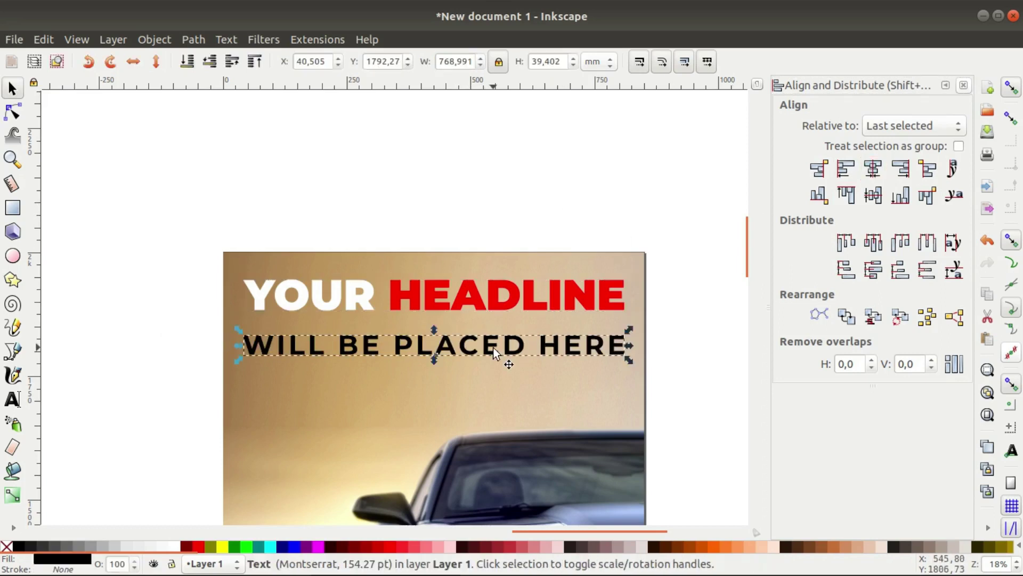
key("shift+Up")
key("shift+Up")
key("shift+Up")
key("shift+Up")
key("shift+Up")
key("shift+Up")
key("Up")
key("Up")
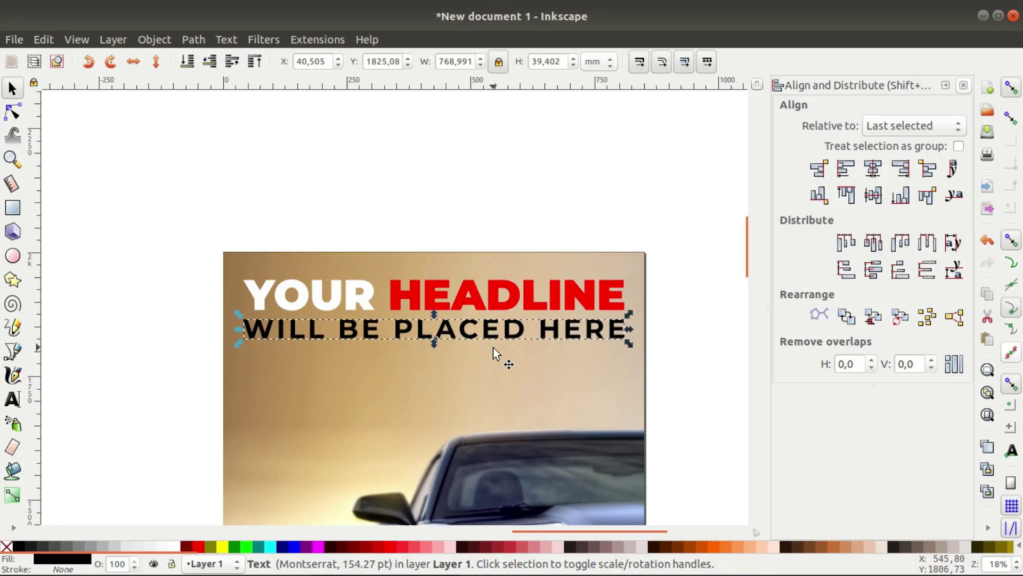
- Highlight the opening Lorem ipsum paragraph through 'pretium molestie.' on lipsum.com in Chrome
key("t")
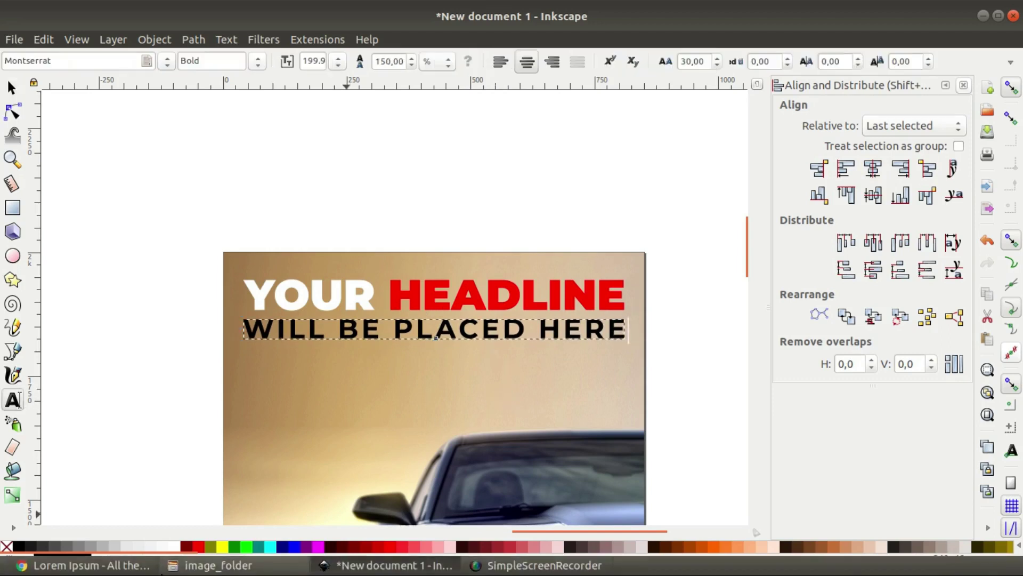
left_click(219, 565)
left_click(86, 565)
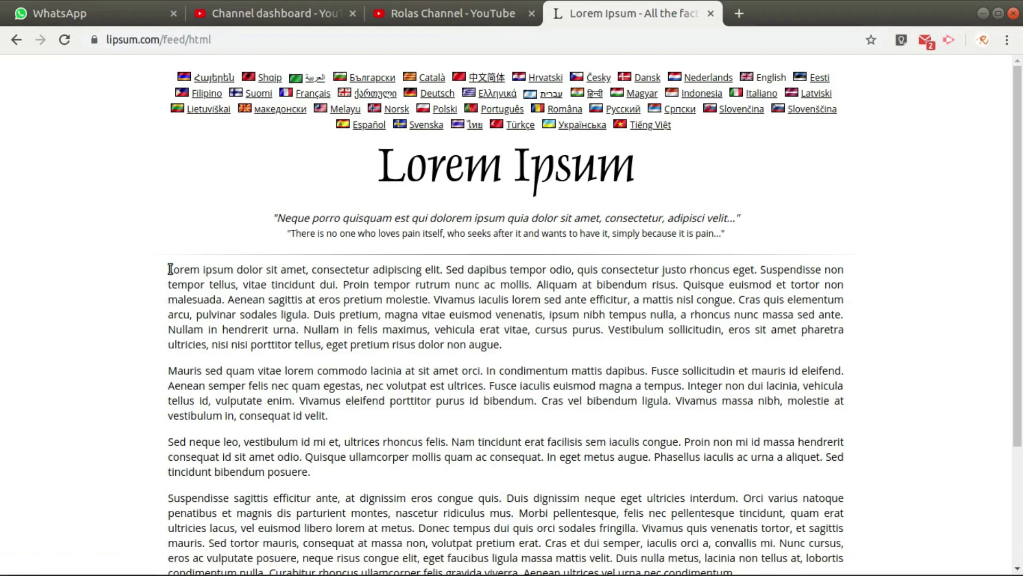
left_click_drag(169, 269, 434, 301)
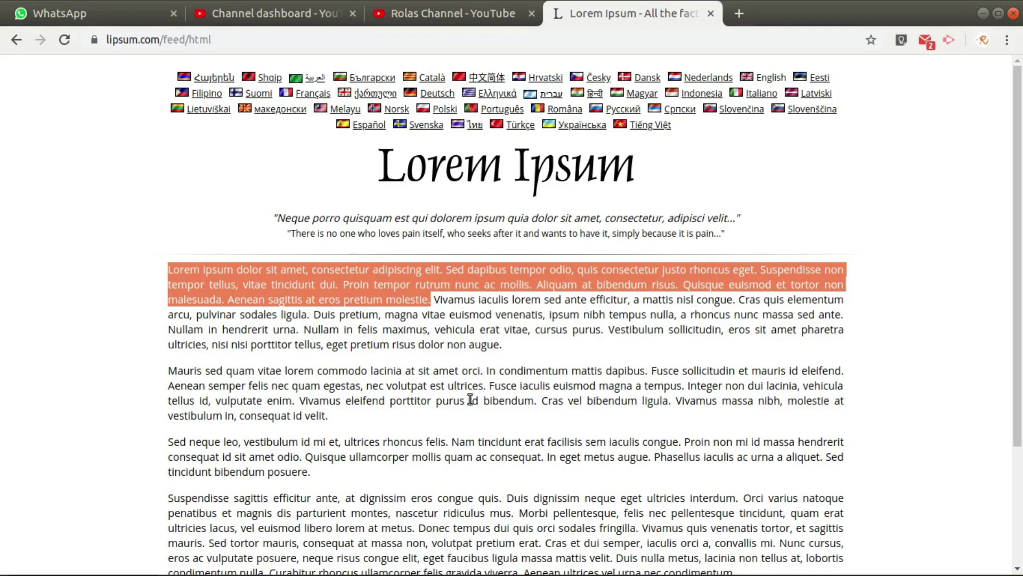
left_click(405, 565)
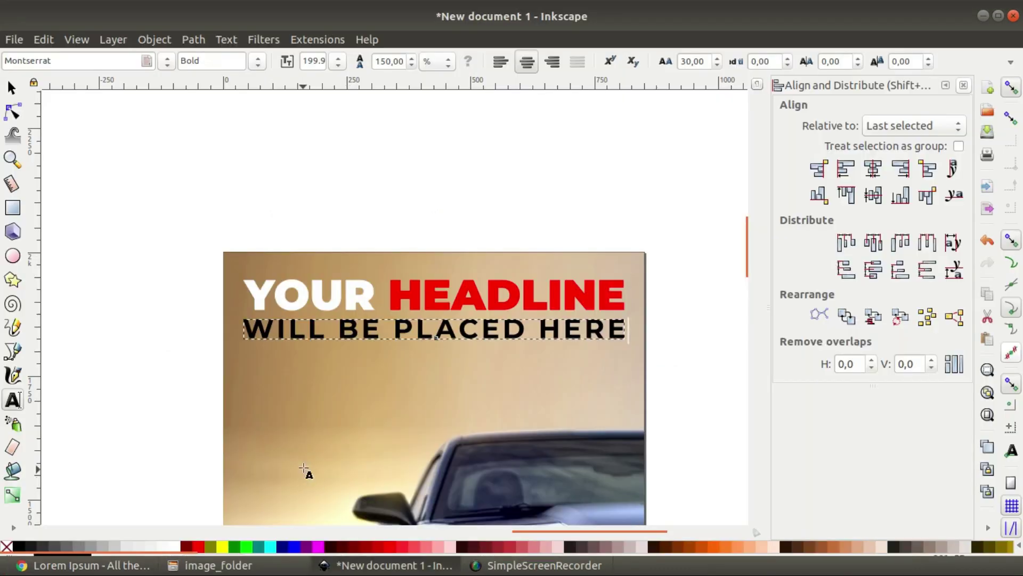
- Draw a text frame below the subline and paste the Lorem ipsum text into it
scroll(307, 417, "up", 1)
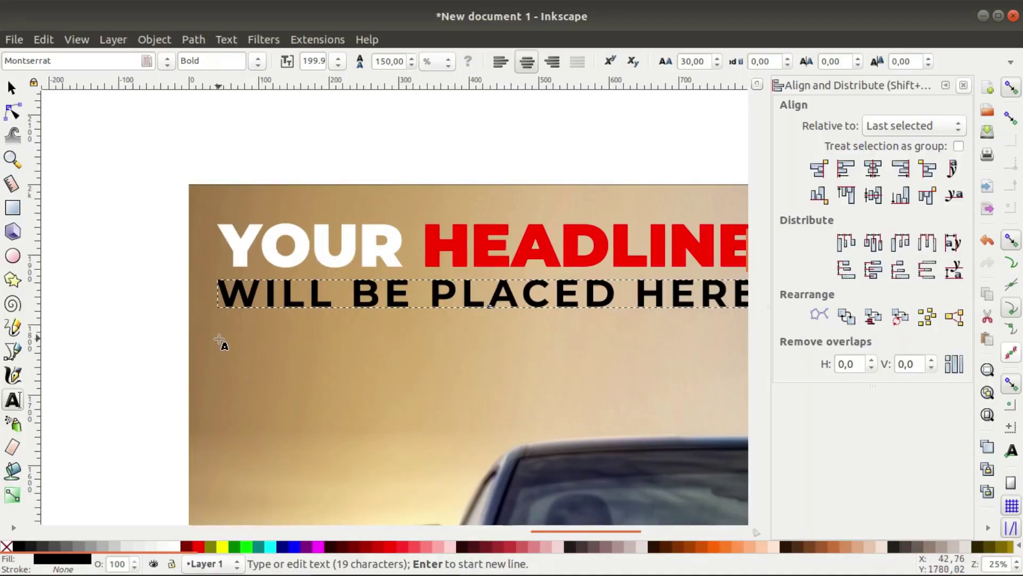
scroll(218, 344, "down", 1)
left_click_drag(217, 337, 601, 394)
key("ctrl+v")
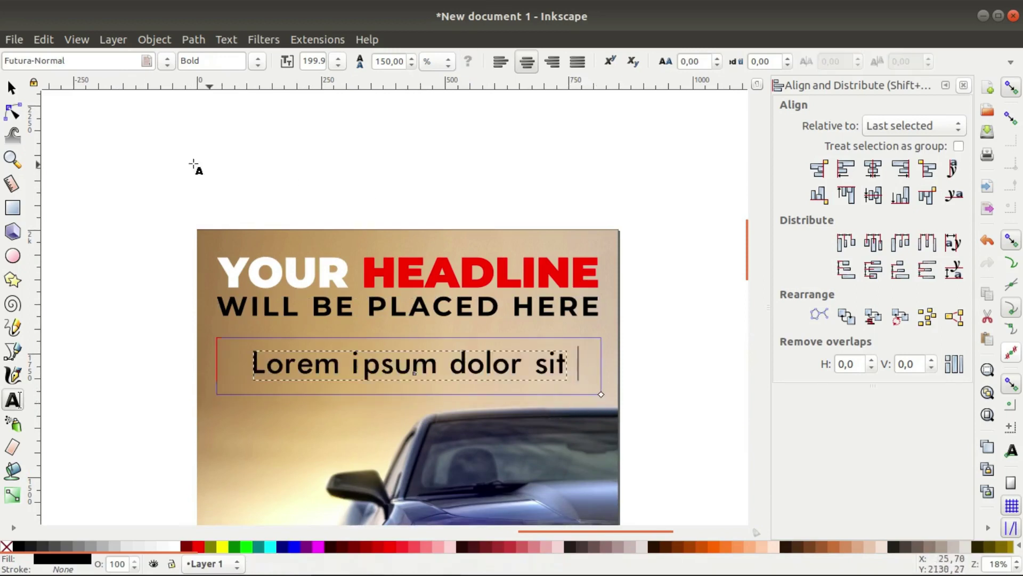
- Set the paragraph font to Montserrat Normal at size 50
left_click(85, 61)
type("M")
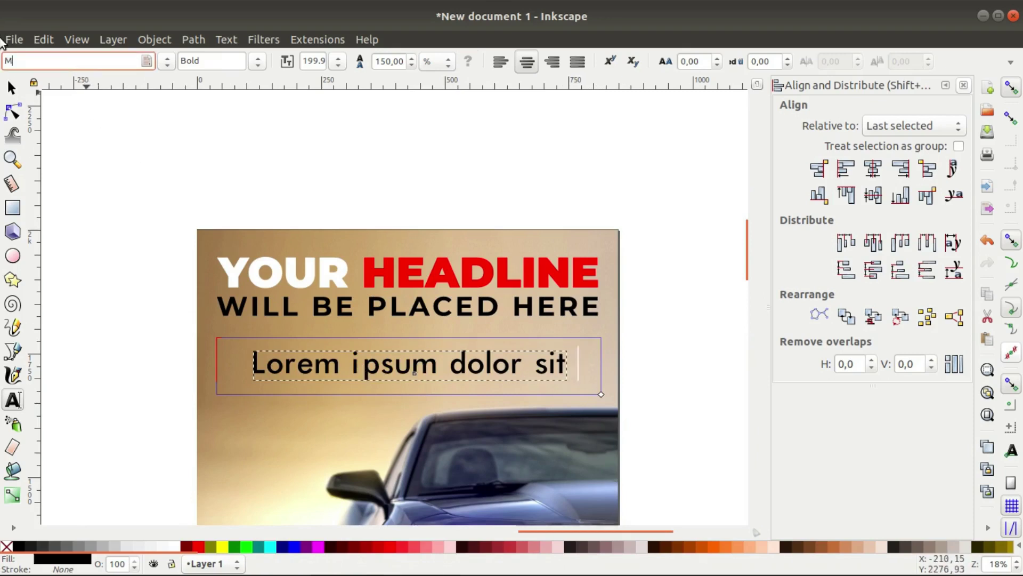
key("Down")
key("Return")
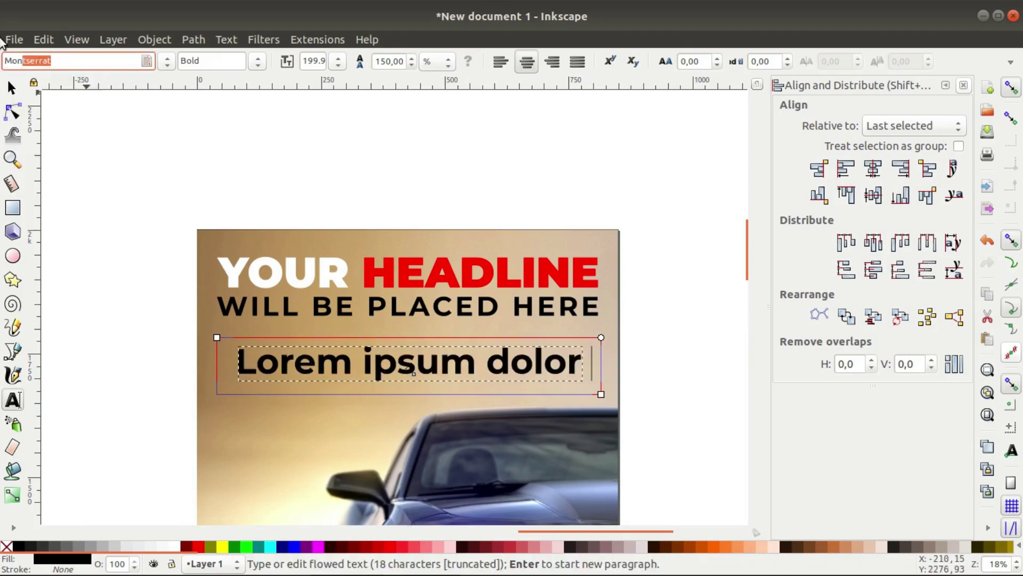
left_click(258, 61)
left_click(209, 226)
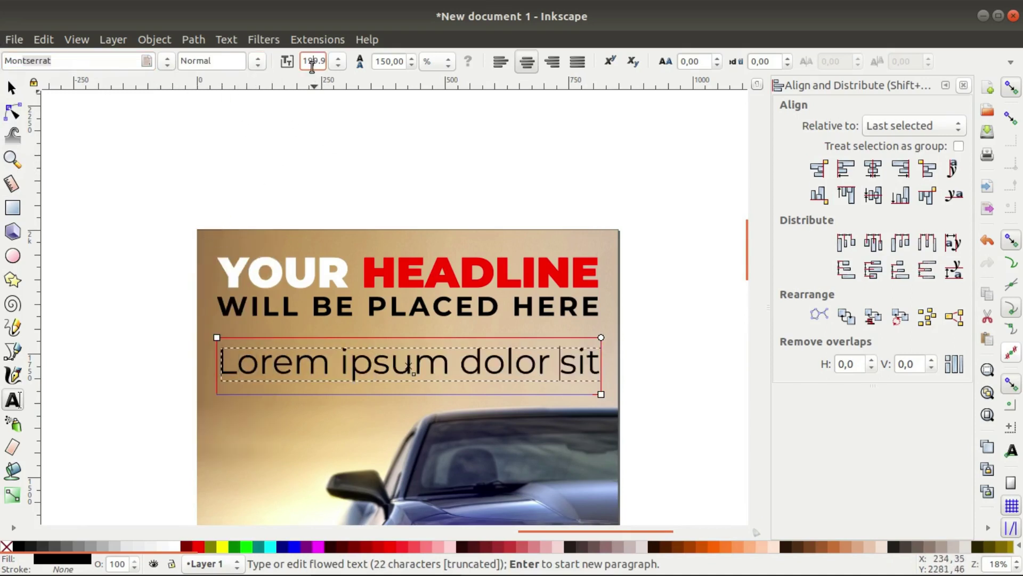
double_click(312, 61)
type("0")
key("Return")
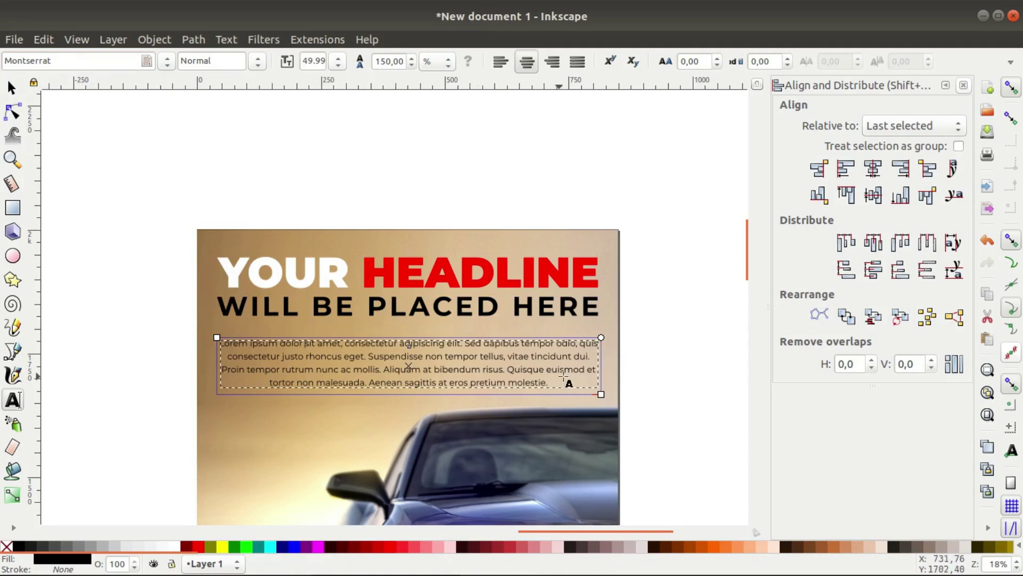
- Extend and widen the text frame, settling the paragraph font size at 55
left_click_drag(601, 394, 602, 403)
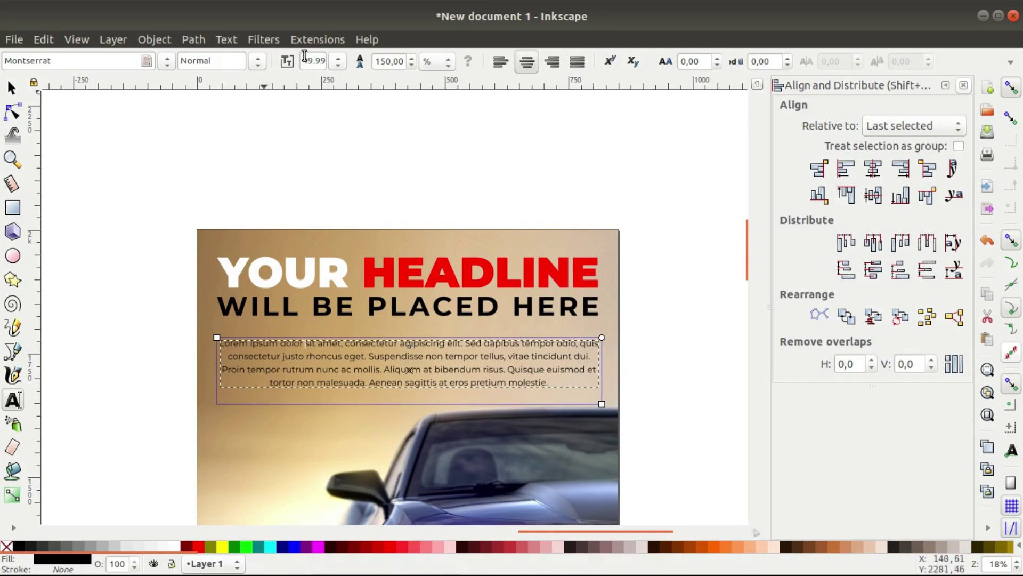
type("6")
key("Return")
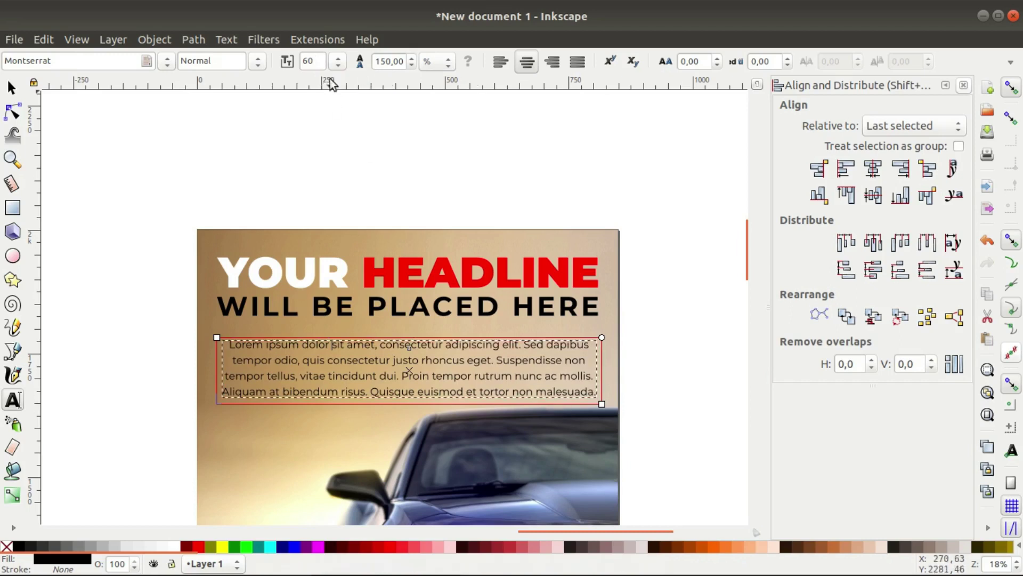
type("55")
key("Return")
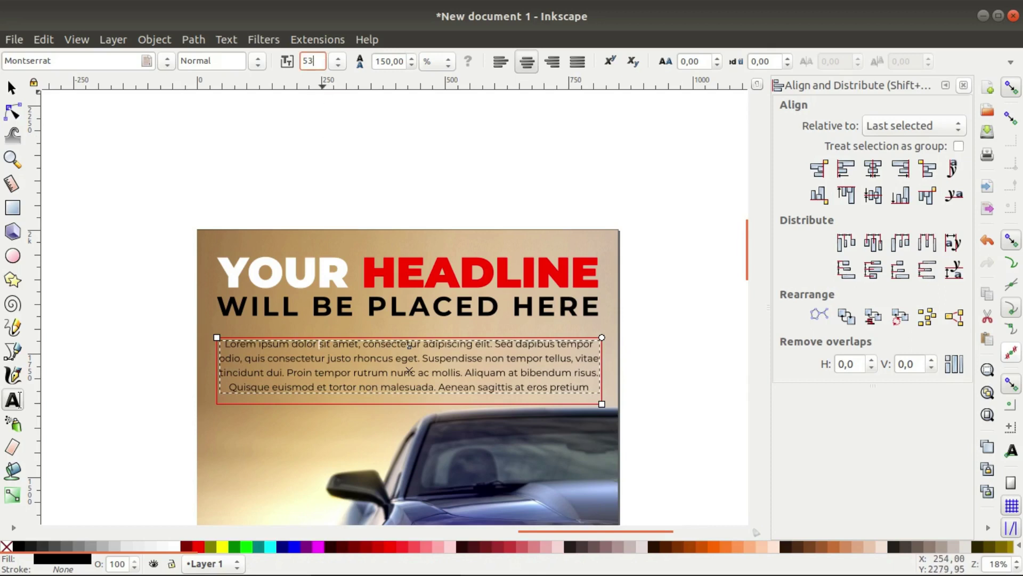
key("Return")
left_click_drag(307, 60, 362, 66)
type("49.99")
key("Return")
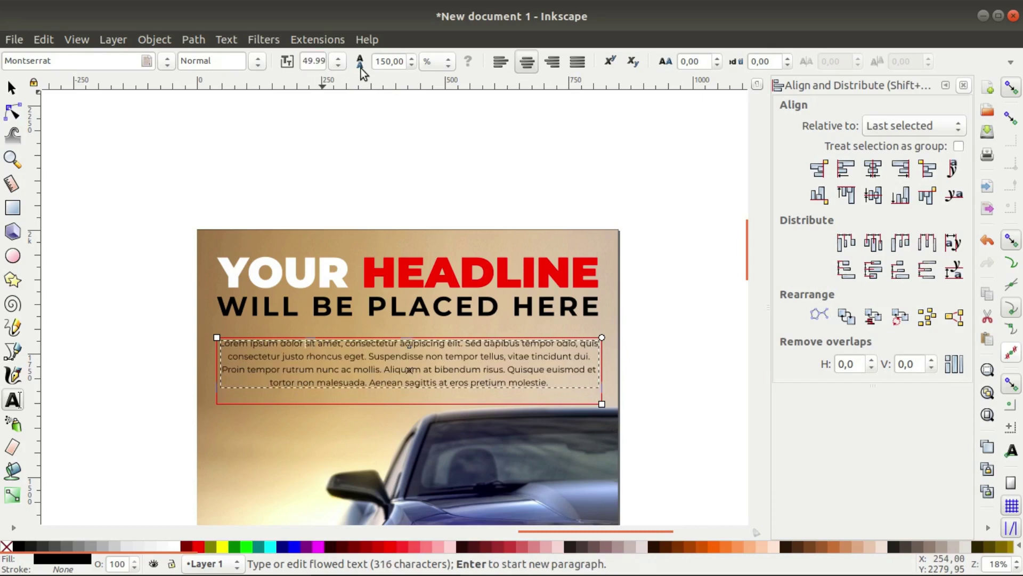
scroll(528, 399, "up", 1)
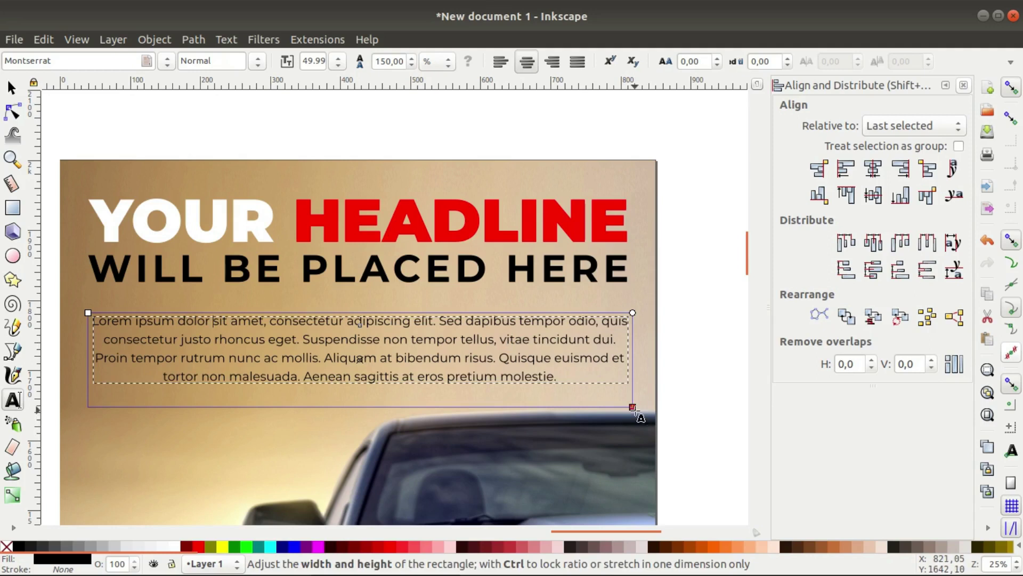
left_click_drag(633, 407, 640, 422)
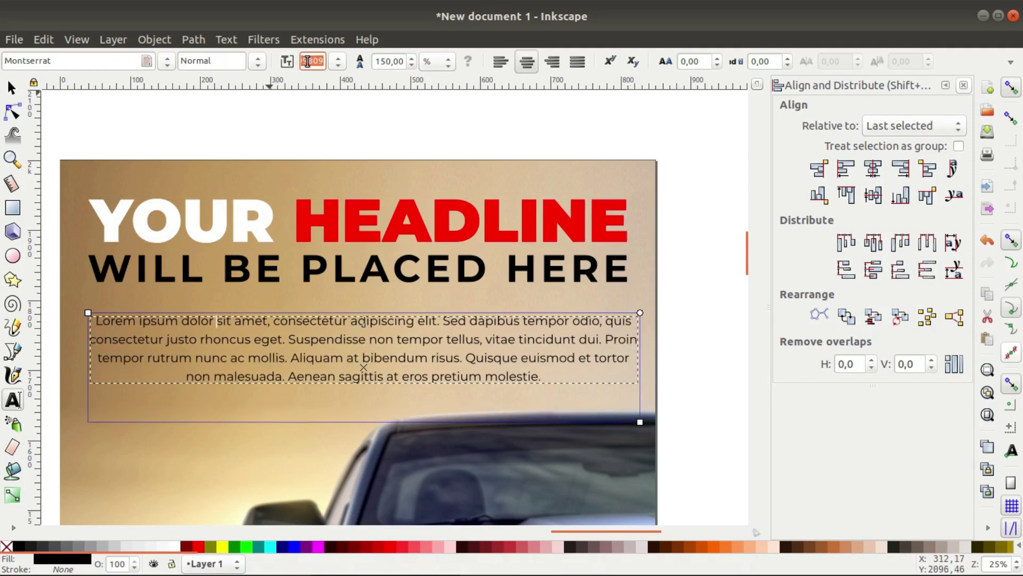
key("Return")
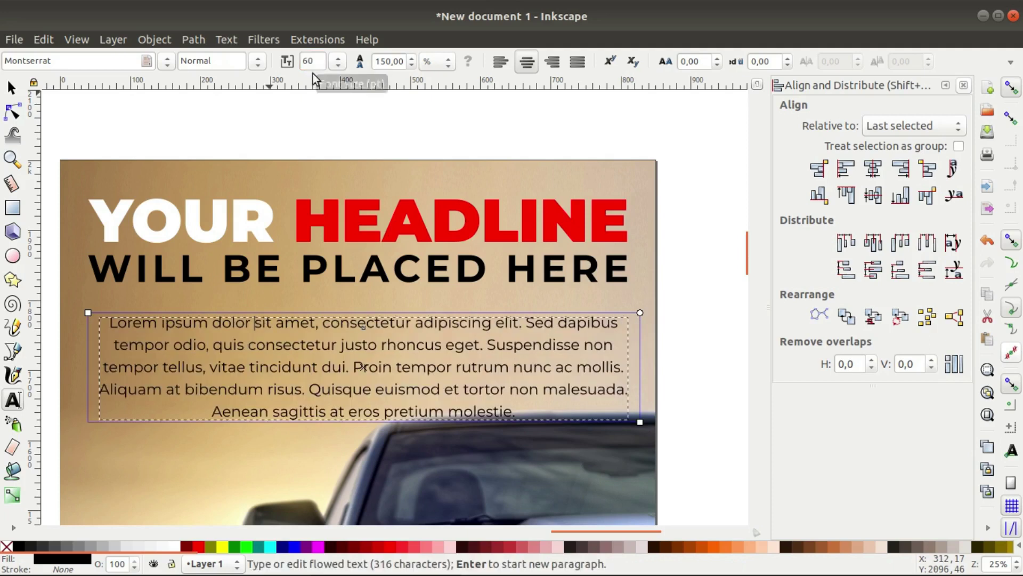
type("55")
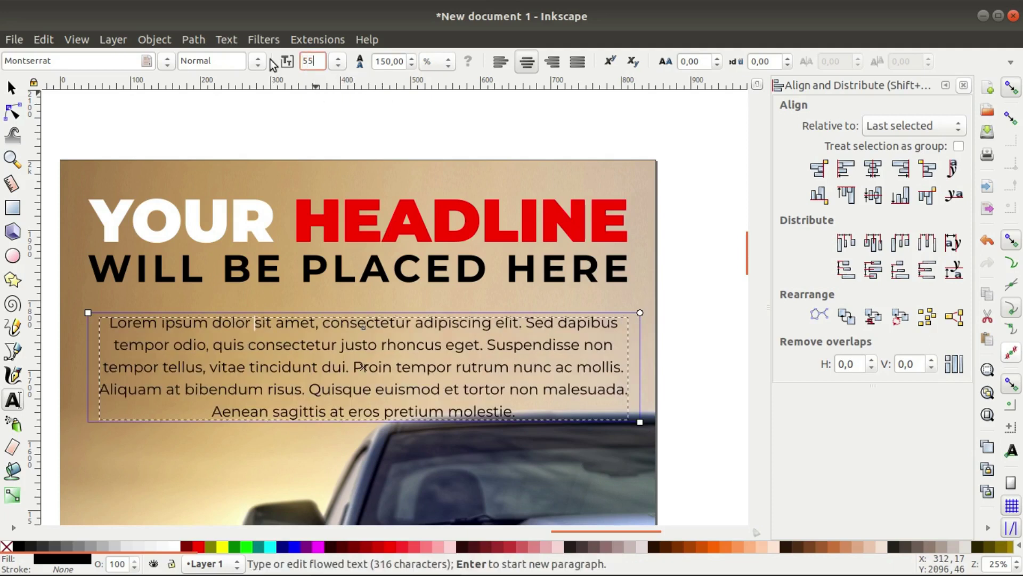
key("Return")
- Centre the paragraph horizontally on the car photo and nudge it up
left_click(12, 88)
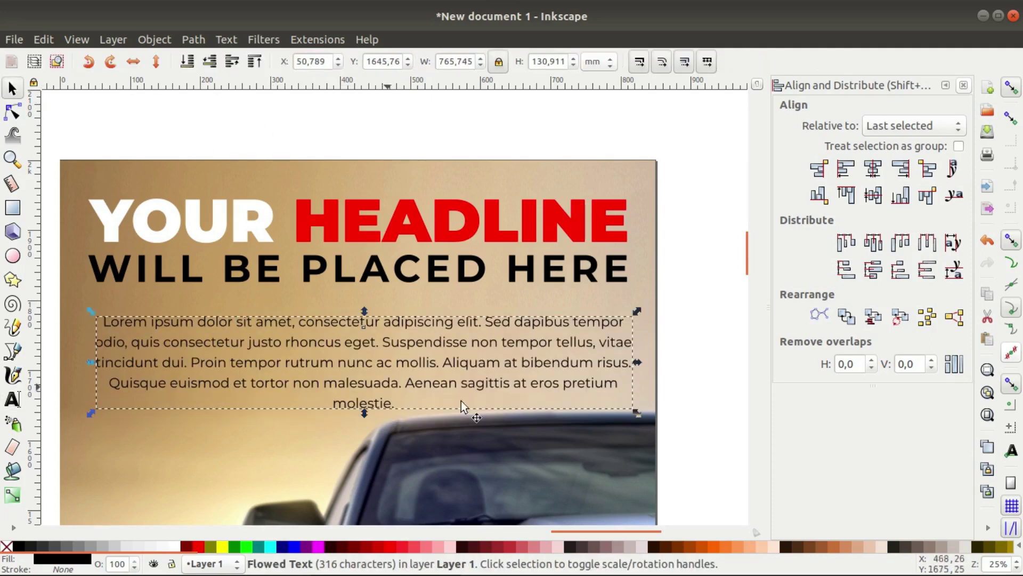
left_click(677, 327)
left_click(297, 319)
left_click(170, 473, "shift")
left_click(878, 172)
left_click(674, 245)
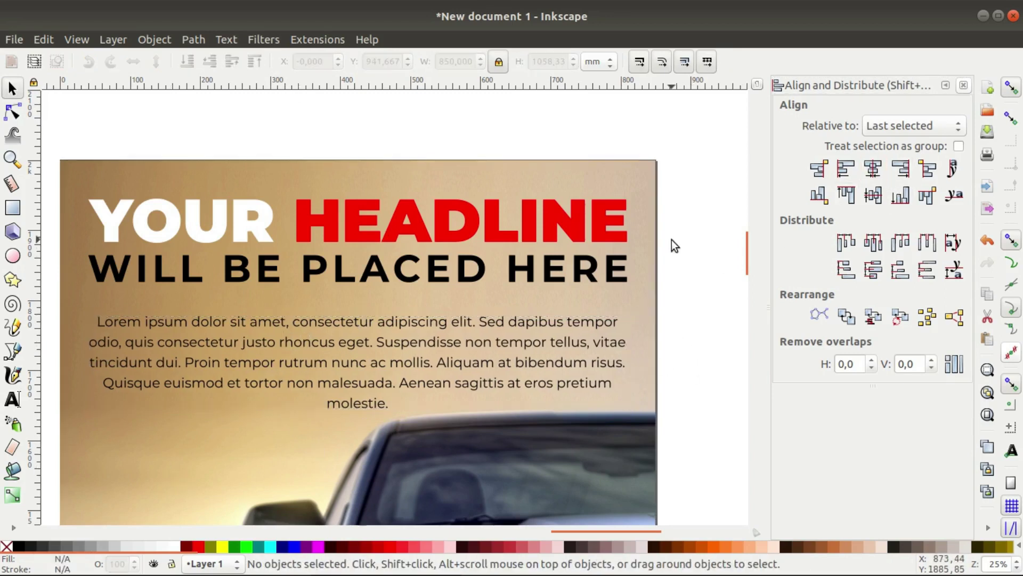
left_click(378, 318)
key("Up")
key("Up")
key("Up")
key("Up")
key("Up")
key("Up")
key("Up")
key("Up")
key("Up")
key("Up")
key("Up")
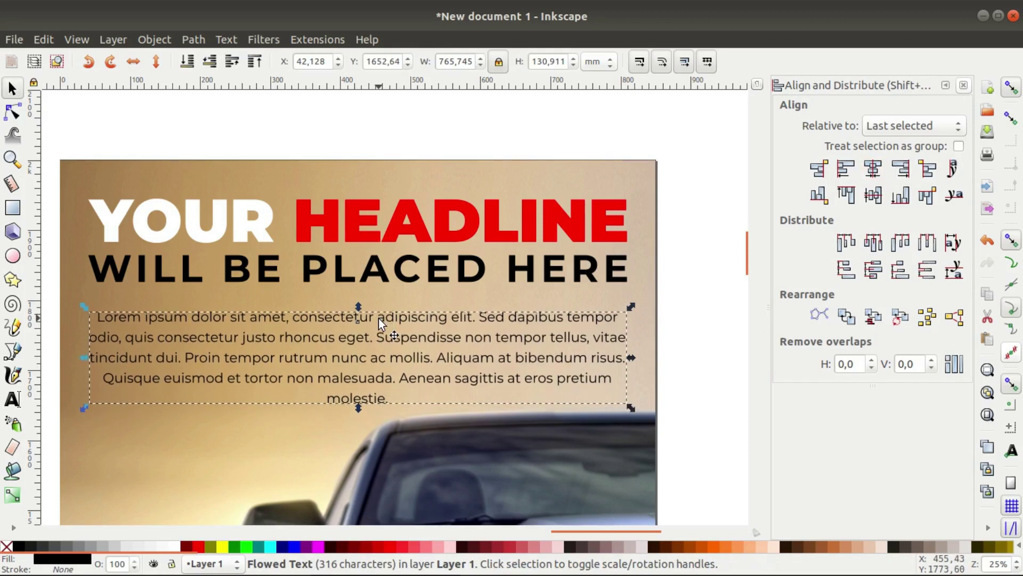
- Justify the Lorem ipsum paragraph text
key("t")
left_click(577, 63)
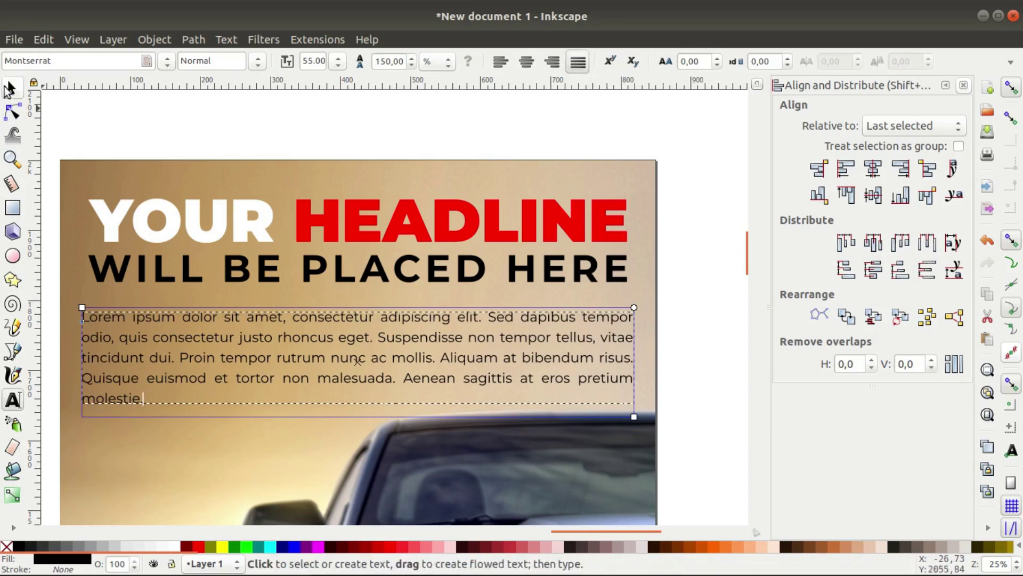
left_click(9, 90)
left_click(685, 305)
scroll(684, 309, "down", 1)
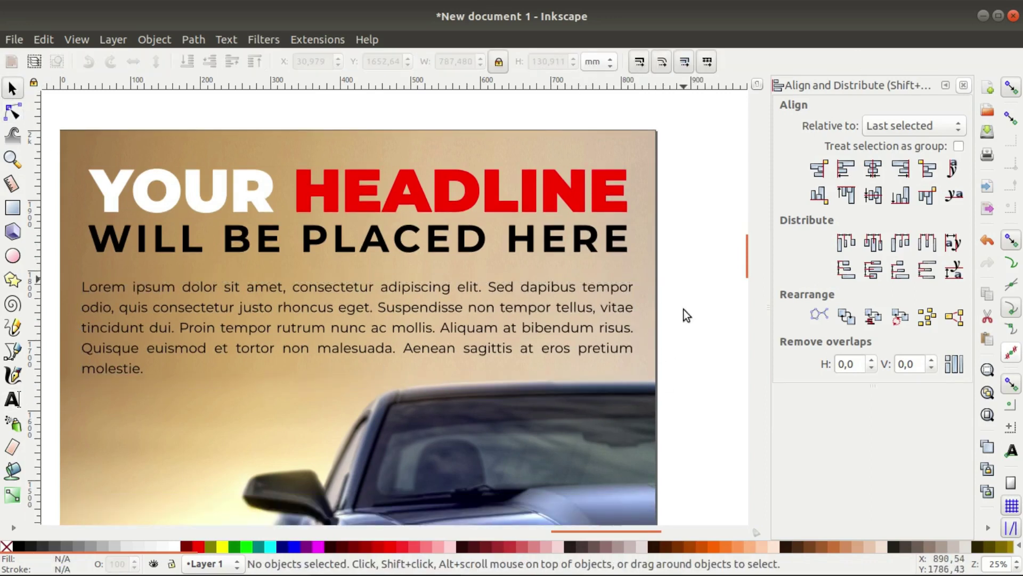
- Set the paragraph width to 769 mm and centre it under the subtitle
left_click(245, 245)
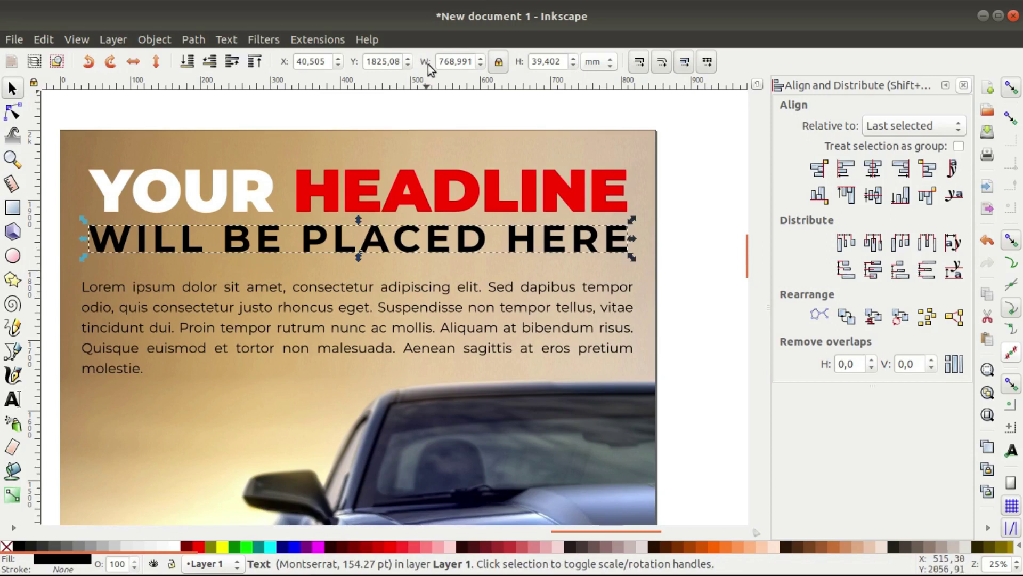
left_click(422, 293)
type("769")
key("Return")
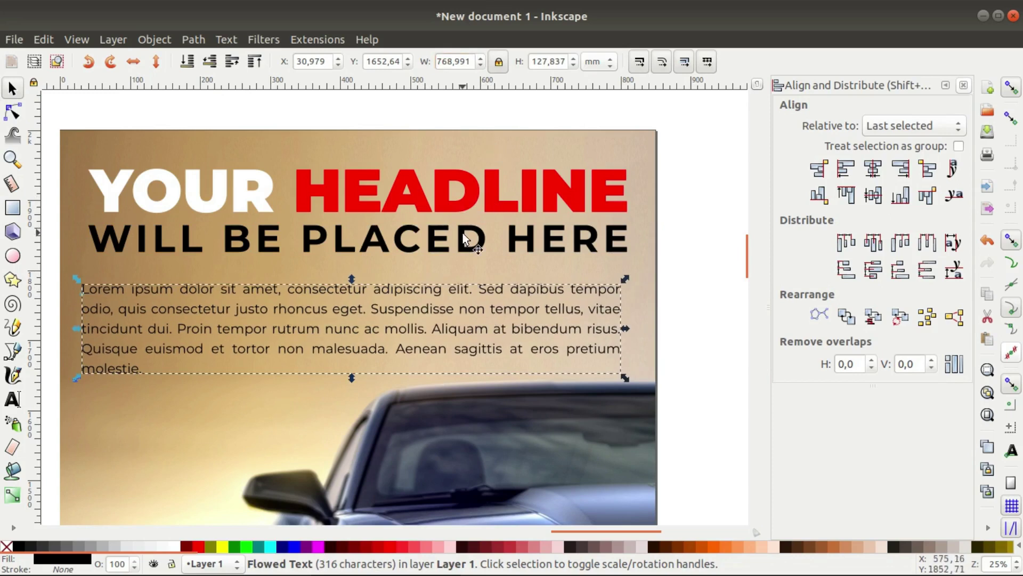
left_click(462, 232, "shift")
left_click(873, 169)
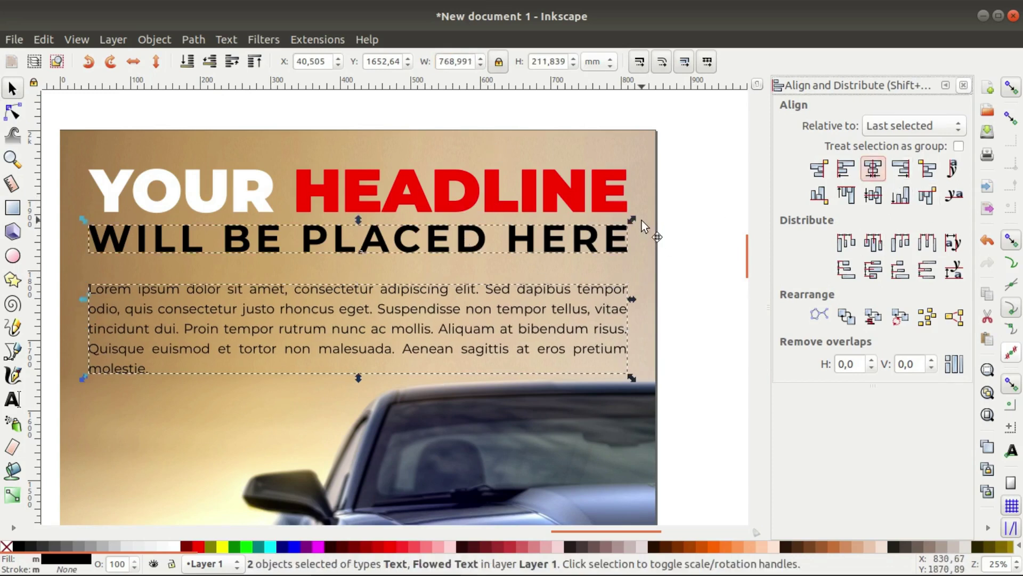
left_click(508, 299)
key("Up")
key("Up")
key("Up")
key("Up")
key("Up")
key("Up")
key("Up")
key("Up")
key("Up")
key("Up")
key("Up")
key("Up")
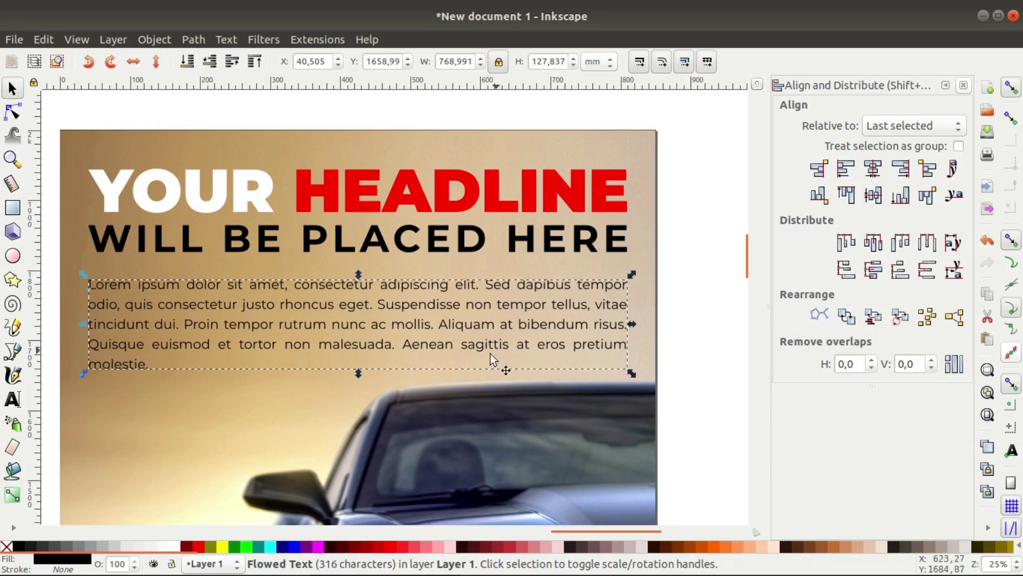
- Nudge the headline, subtitle and paragraph together into their final position
left_click(262, 416)
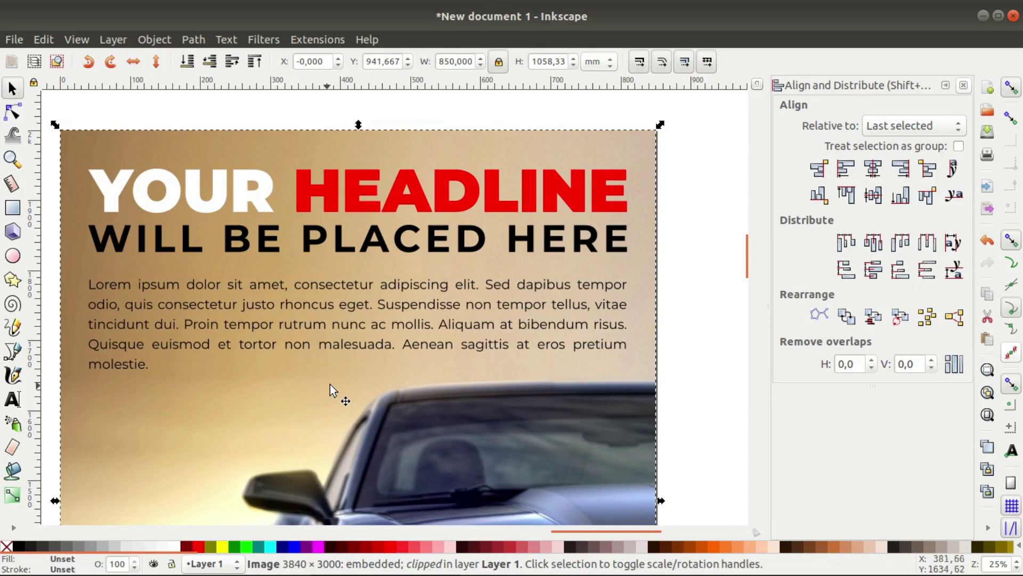
left_click_drag(707, 415, 73, 146)
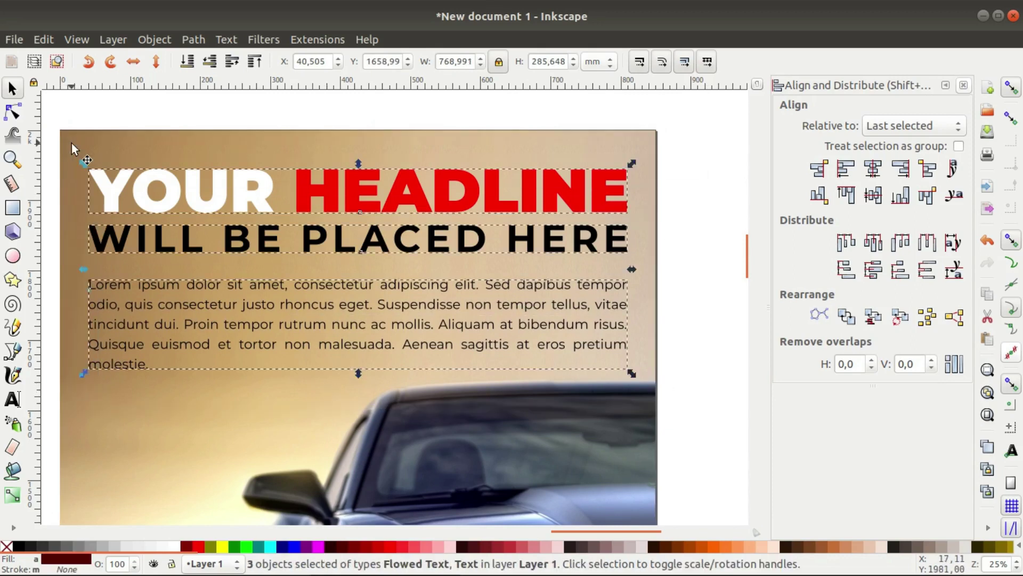
key("Down")
key("Down")
key("Down")
key("Down")
key("Down")
key("Down")
key("Down")
key("Down")
key("Down")
key("Down")
key("Down")
key("Down")
key("Up")
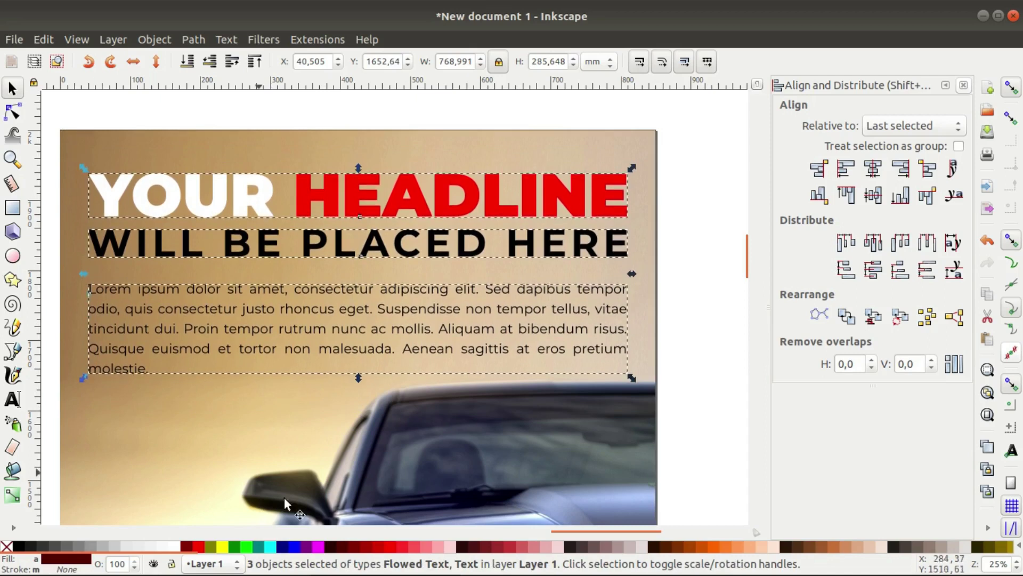
left_click(294, 441)
scroll(434, 353, "down", 1)
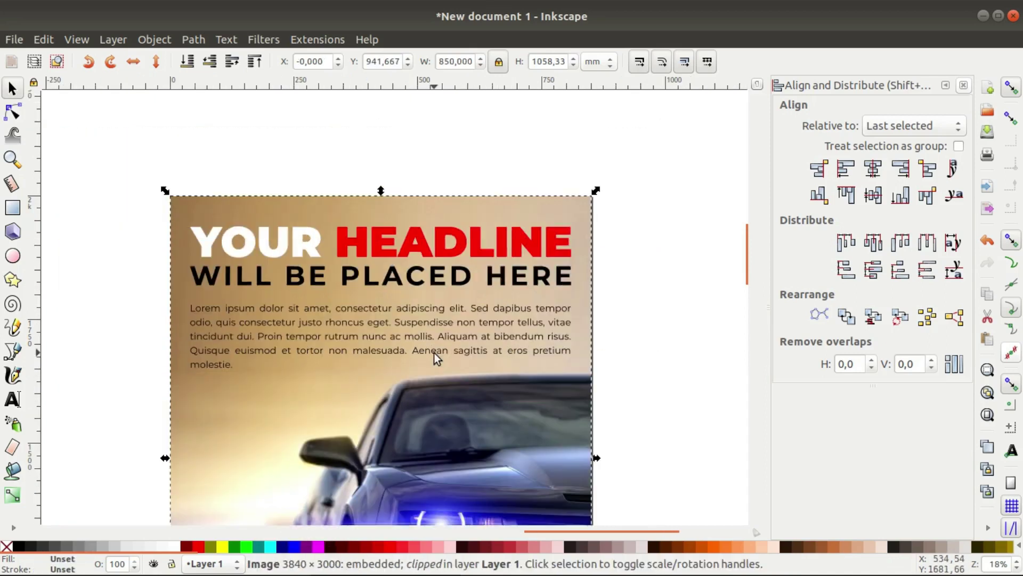
scroll(434, 352, "down", 8)
scroll(434, 353, "down", 5)
- Drag car_logo.png from image_folder into the flyer and place it on the black lower area
scroll(435, 354, "down", 3)
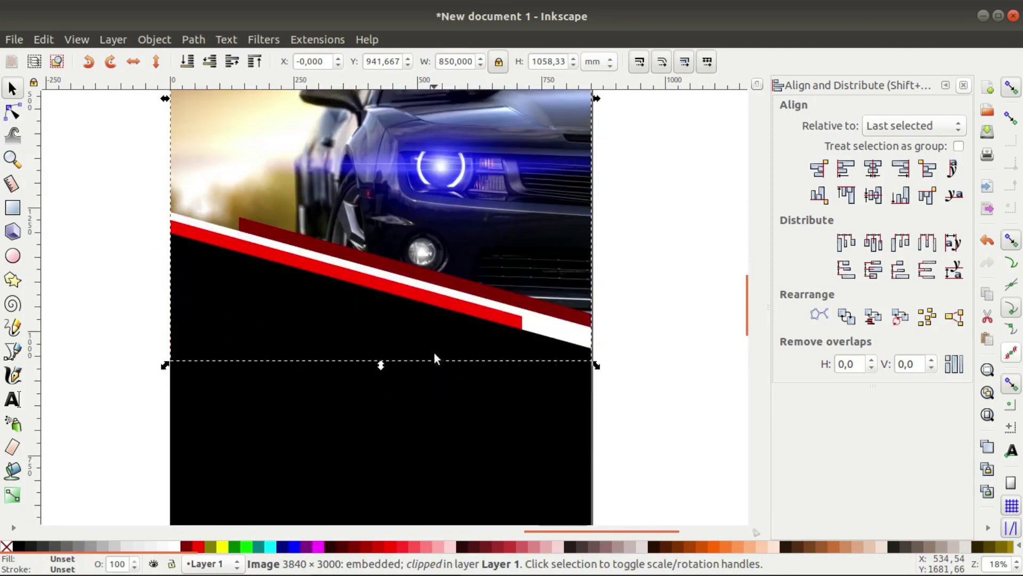
scroll(434, 354, "down", 3)
left_click(235, 565)
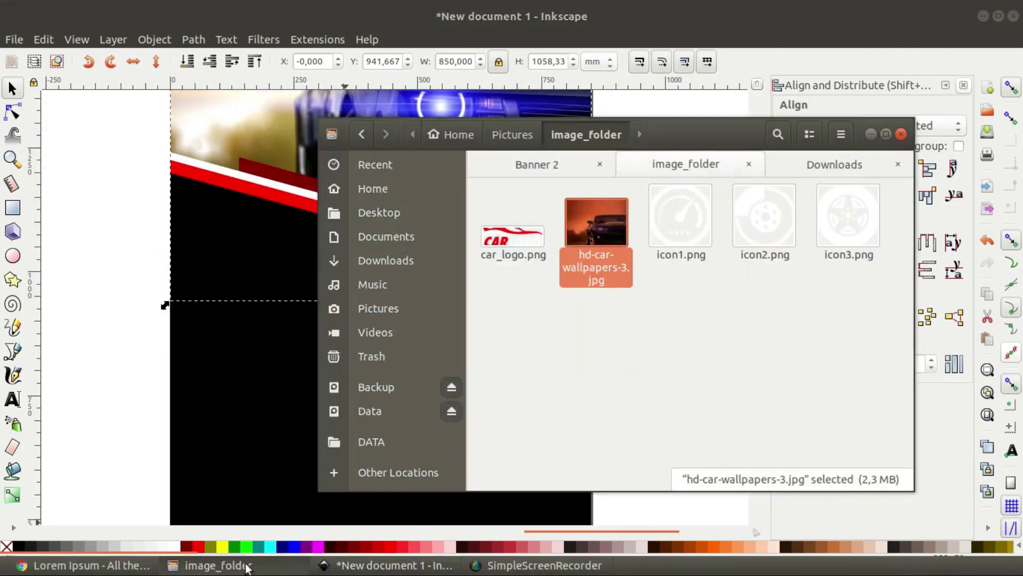
left_click(513, 241)
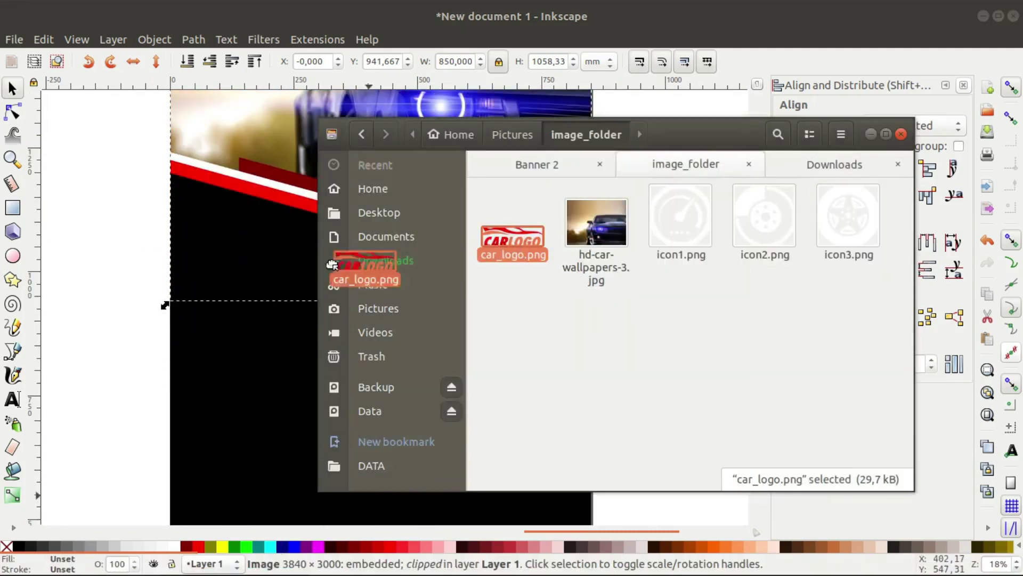
mouse_move(513, 241)
left_mouse_down()
mouse_move(160, 243)
mouse_move(233, 242)
left_mouse_up()
left_click(127, 371)
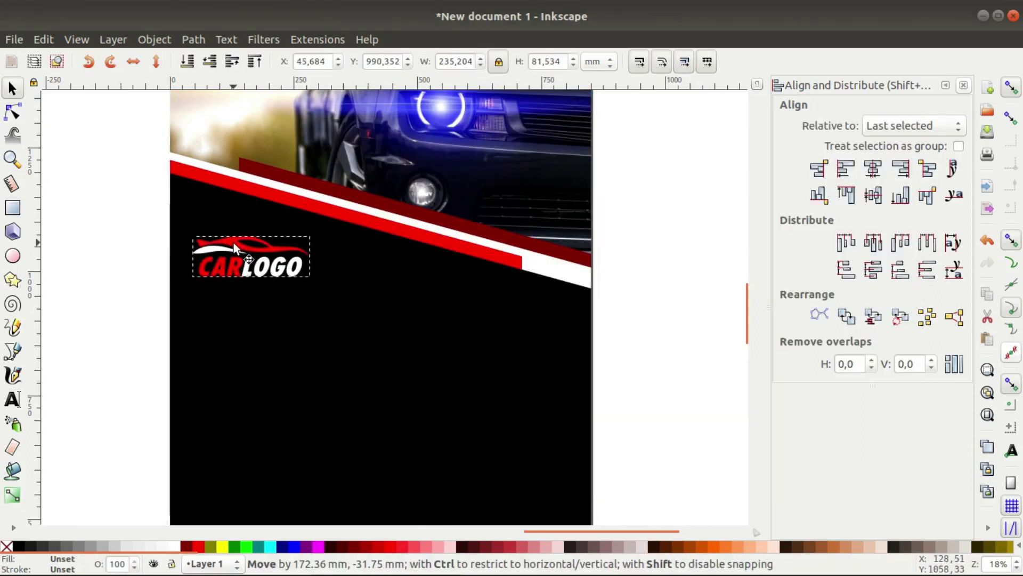
- Duplicate the Lorem paragraph and move the copy down below the logo
scroll(388, 385, "up", 8)
scroll(389, 386, "up", 5)
left_click(318, 219)
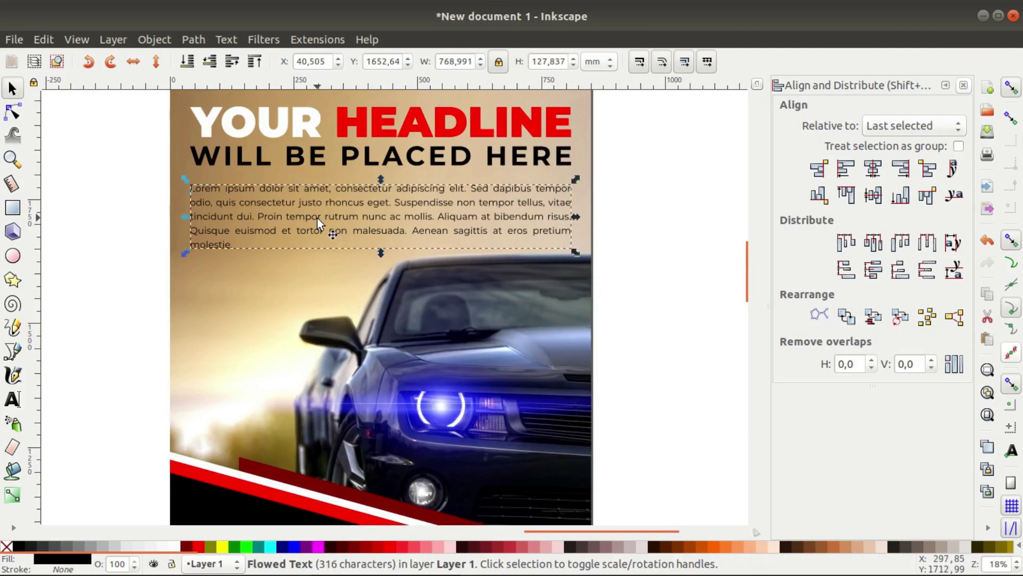
right_click(317, 218)
left_click(365, 325)
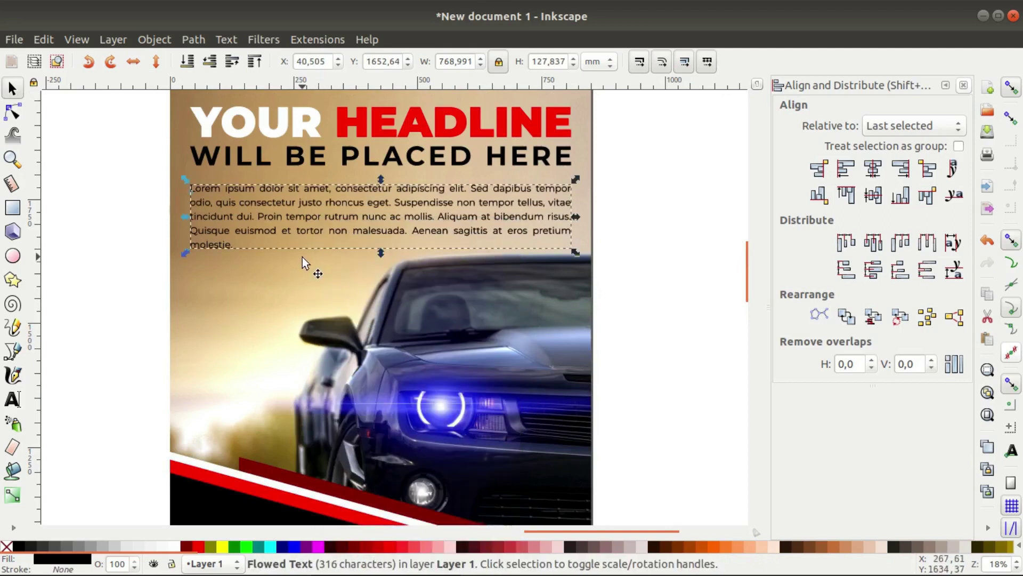
left_click_drag(294, 231, 305, 251)
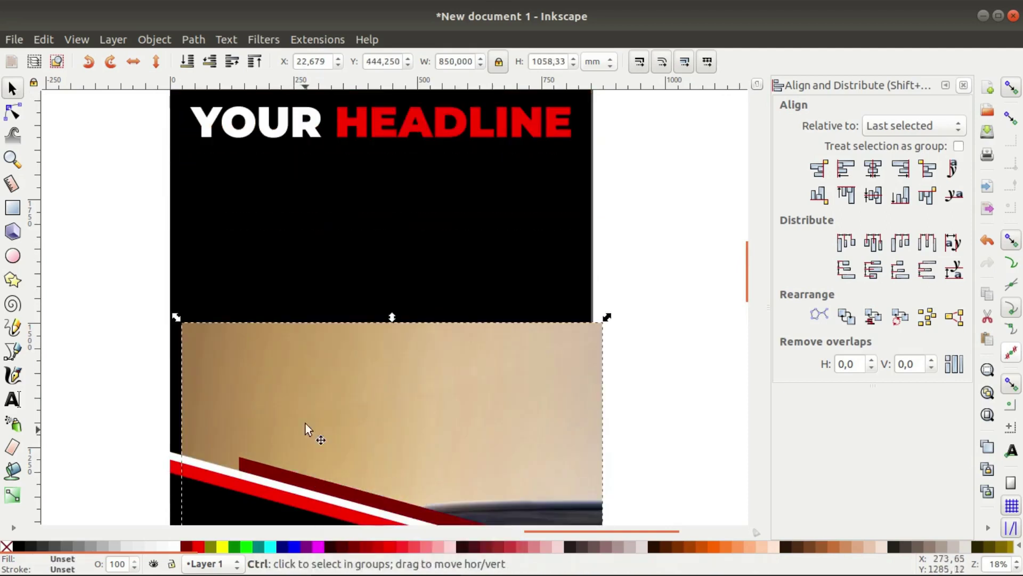
scroll(305, 251, "up", 1, "ctrl")
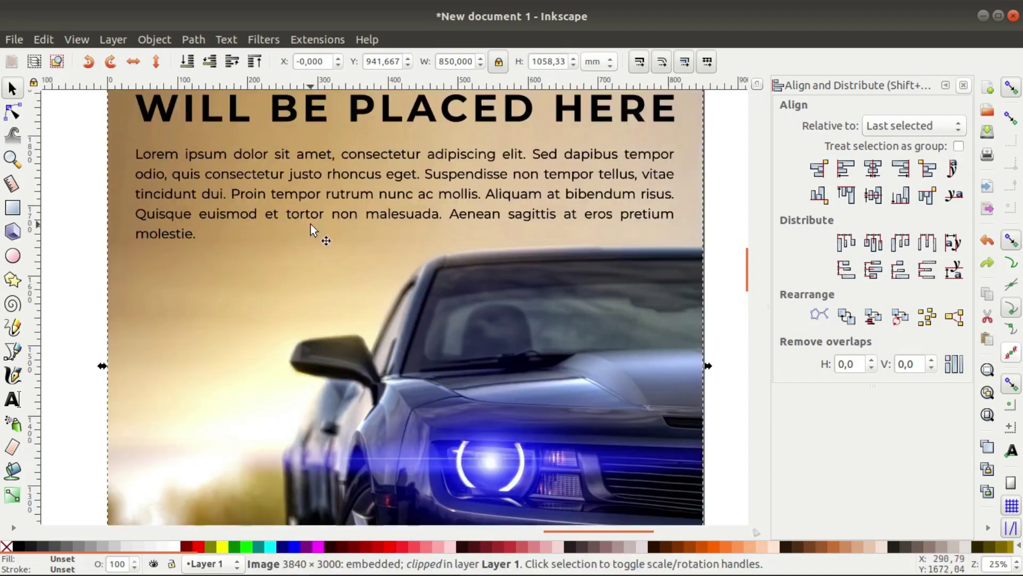
left_click(308, 216)
scroll(308, 245, "down", 2, "ctrl")
scroll(308, 246, "down", 2)
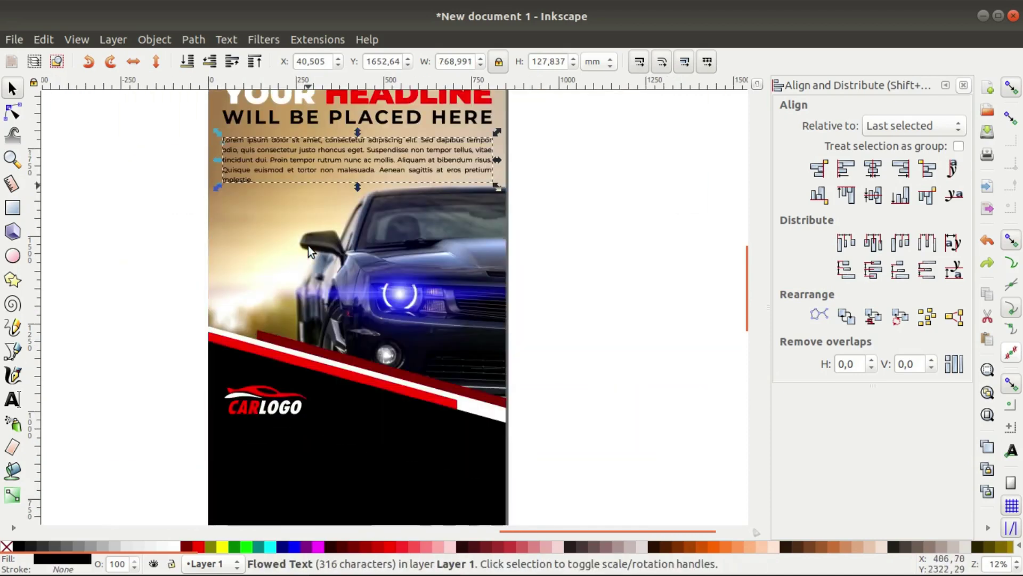
key("shift+Down")
key("shift+Down")
key("shift+Down")
key("shift+Down")
key("shift+Down")
key("shift+Down")
key("shift+Down")
key("shift+Down")
key("shift+Down")
key("shift+Down")
key("shift+Down")
key("shift+Down")
key("shift+Down")
key("shift+Down")
key("shift+Down")
key("shift+Down")
key("shift+Down")
key("shift+Down")
key("shift+Down")
key("shift+Down")
key("shift+Down")
key("shift+Down")
key("shift+Down")
key("shift+Down")
key("shift+Down")
key("shift+Down")
key("shift+Down")
key("shift+Down")
key("shift+Down")
key("shift+Down")
key("shift+Down")
key("shift+Down")
key("shift+Down")
key("shift+Down")
key("shift+Down")
key("shift+Down")
key("shift+Down")
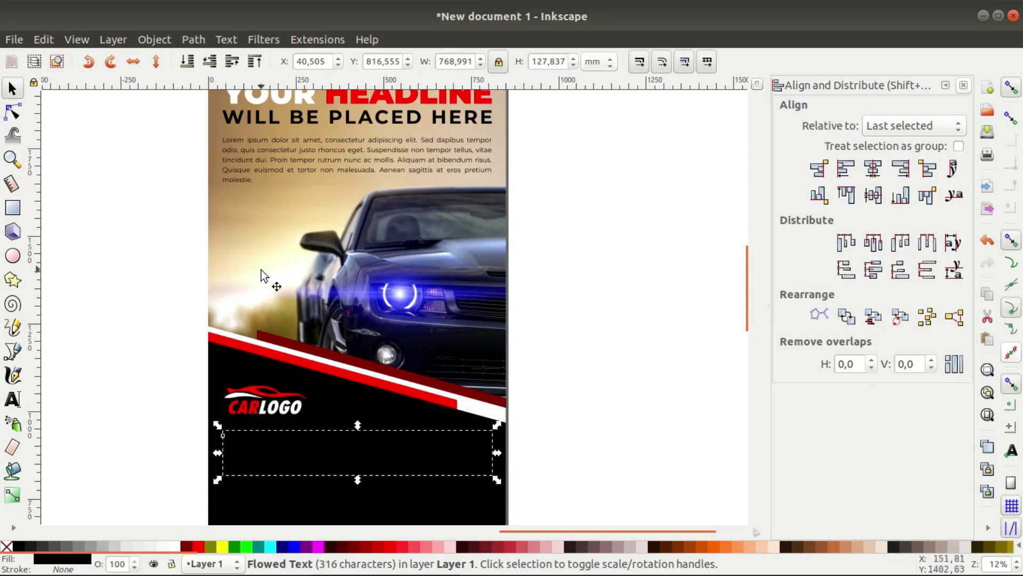
- Make the paragraph copy white and nudge it into place at Y 700.137
left_click(176, 546)
scroll(178, 420, "down", 3)
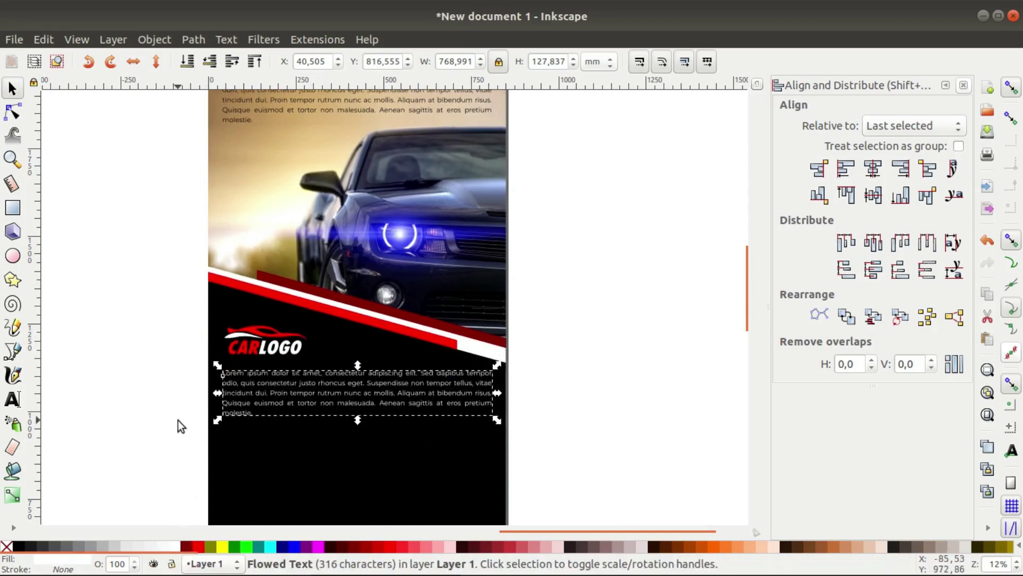
left_click(178, 420)
scroll(178, 420, "down", 4)
scroll(178, 420, "down", 3)
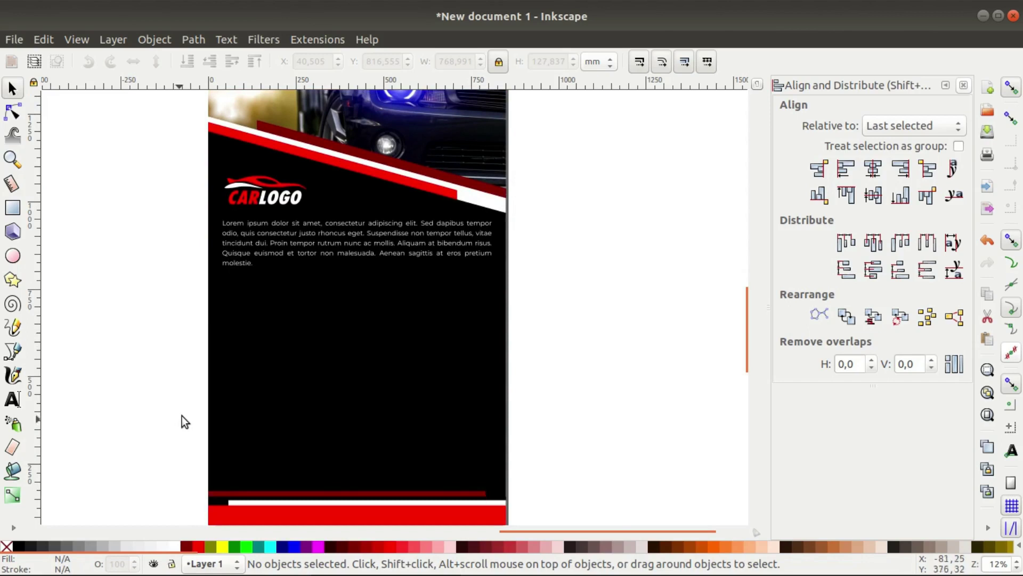
scroll(254, 269, "up", 1, "ctrl")
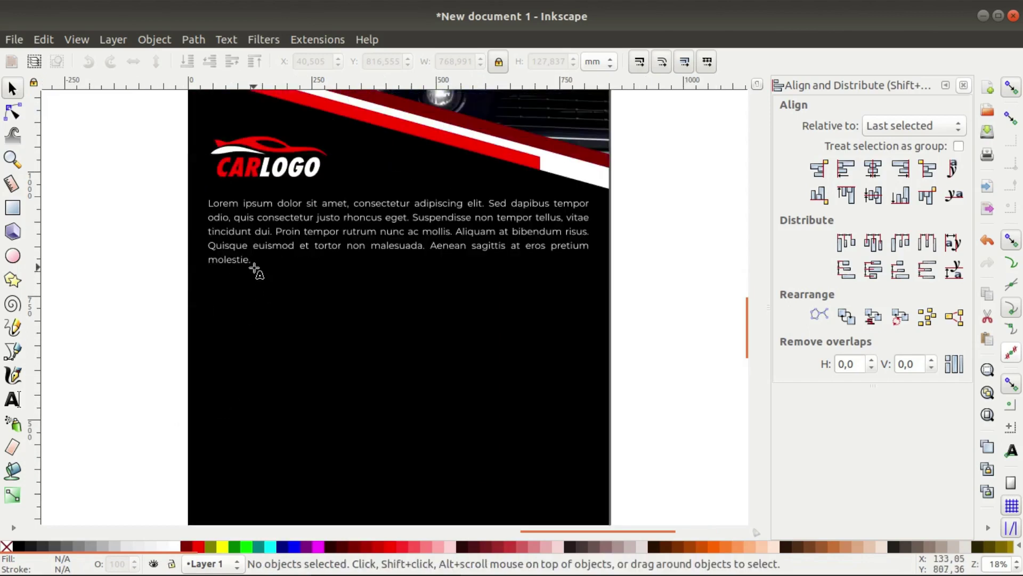
left_click(238, 246)
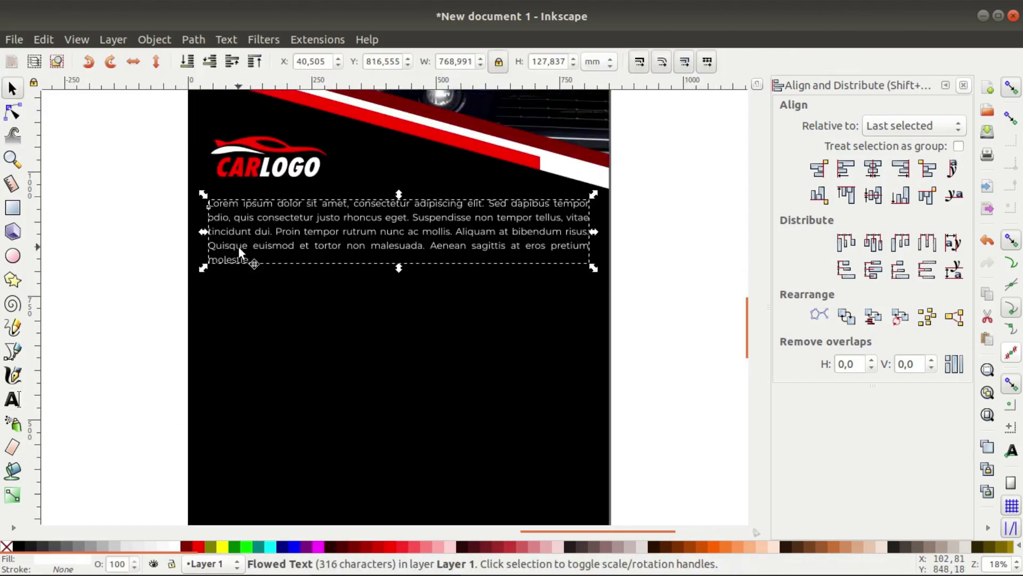
key("shift+Down")
key("shift+Down")
key("shift+Down")
key("shift+Down")
key("shift+Down")
key("shift+Down")
key("shift+Down")
key("shift+Down")
key("shift+Down")
key("shift+Up")
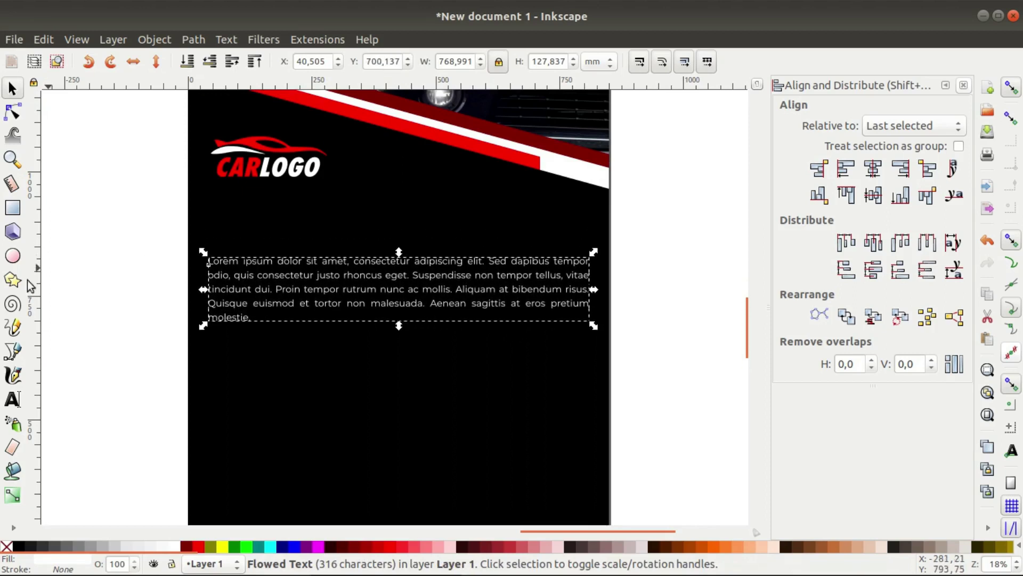
left_click(11, 210)
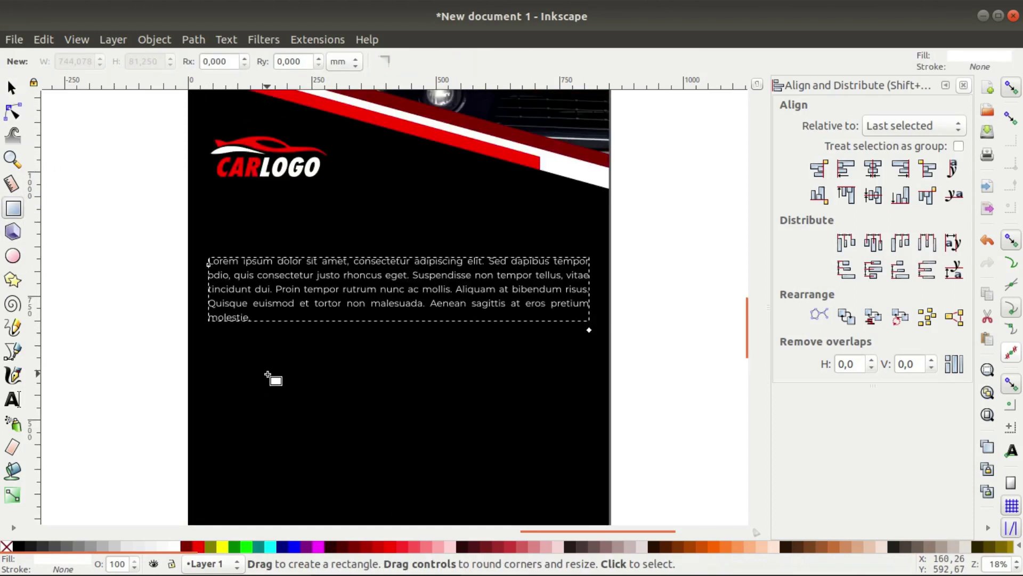
- Add a header text line below the logo in Montserrat Heavy, filled white
key("t")
left_click(253, 219)
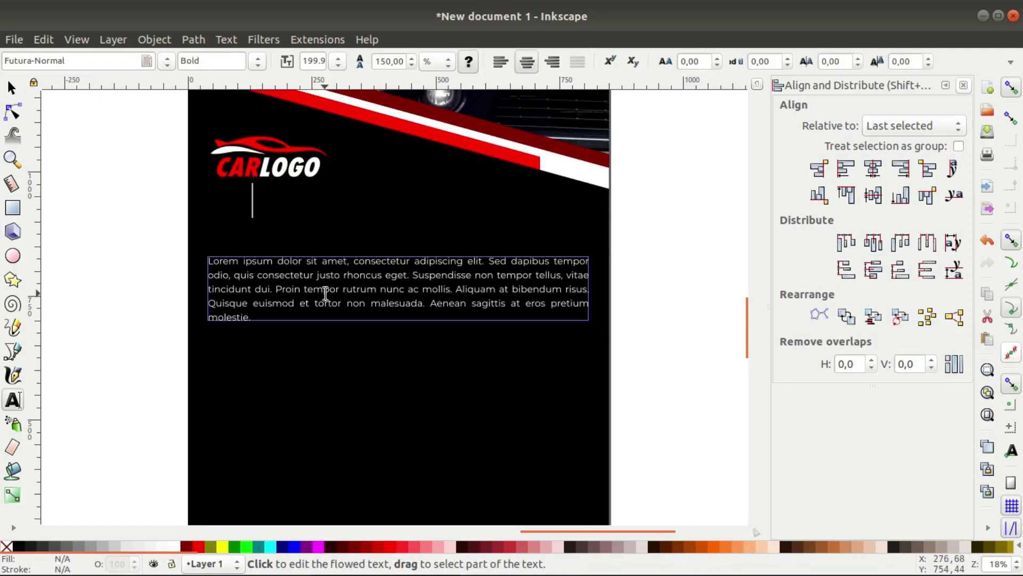
type("CAR")
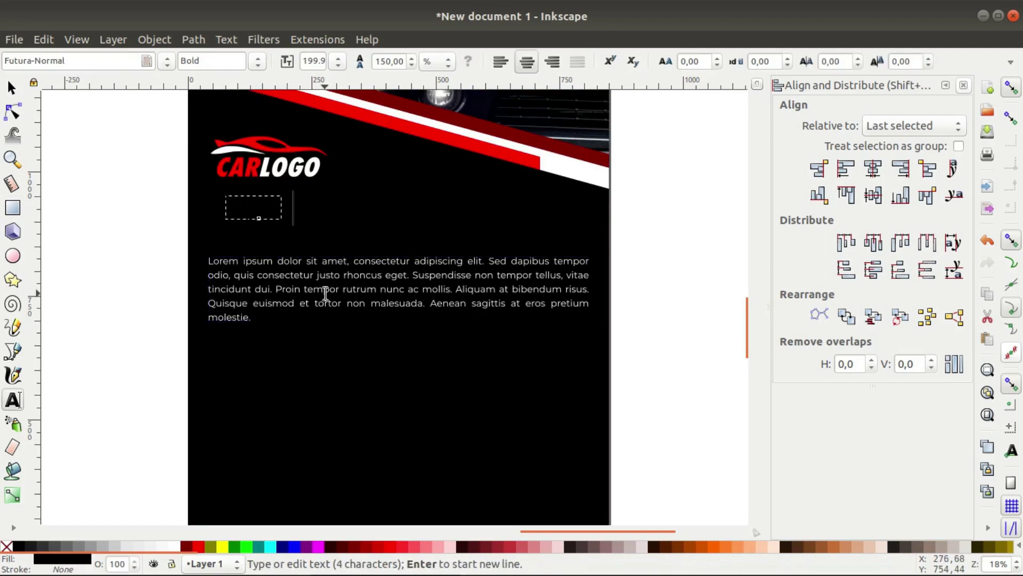
type("CARS")
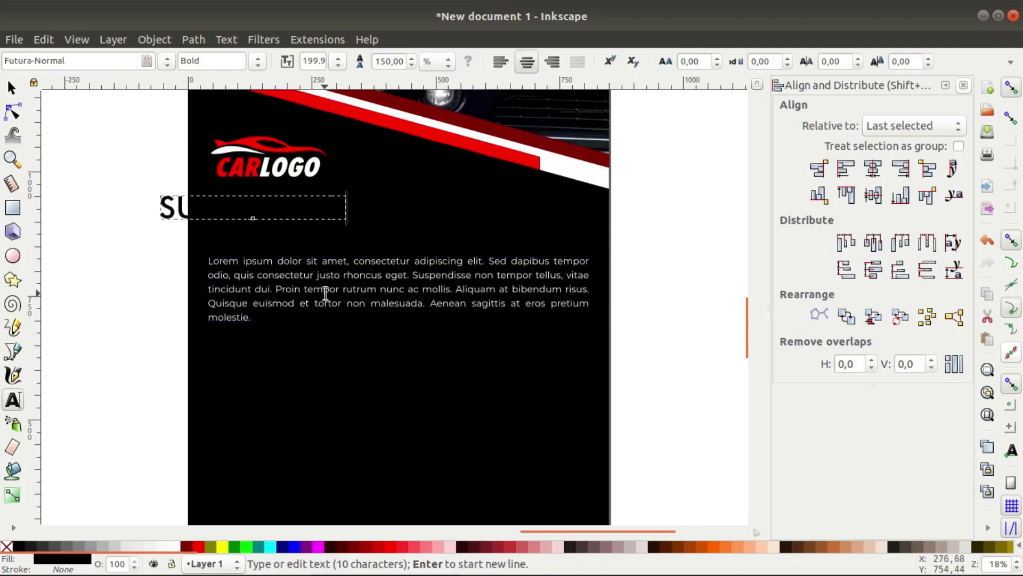
left_click(170, 61)
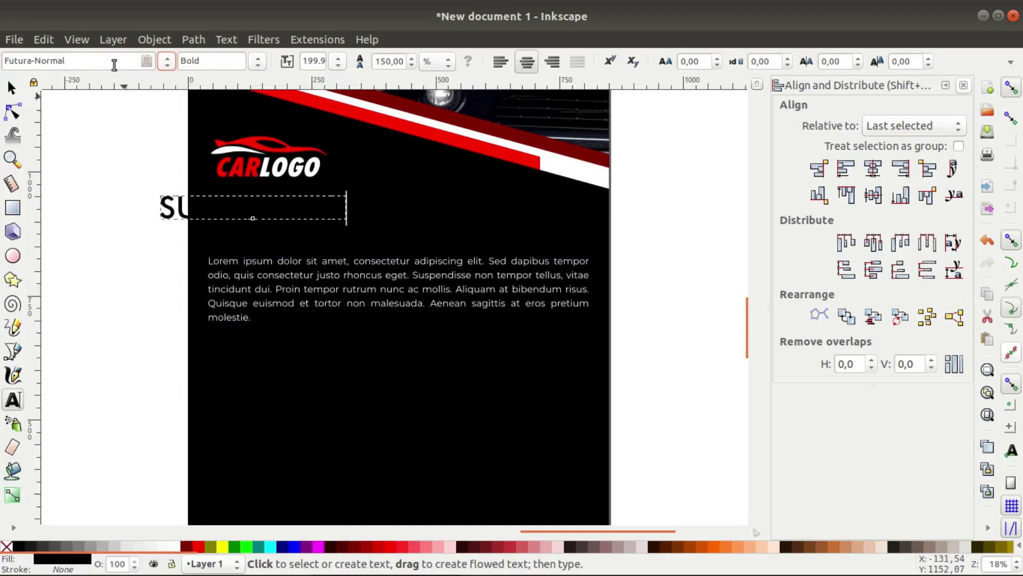
left_click_drag(65, 61, 3, 60)
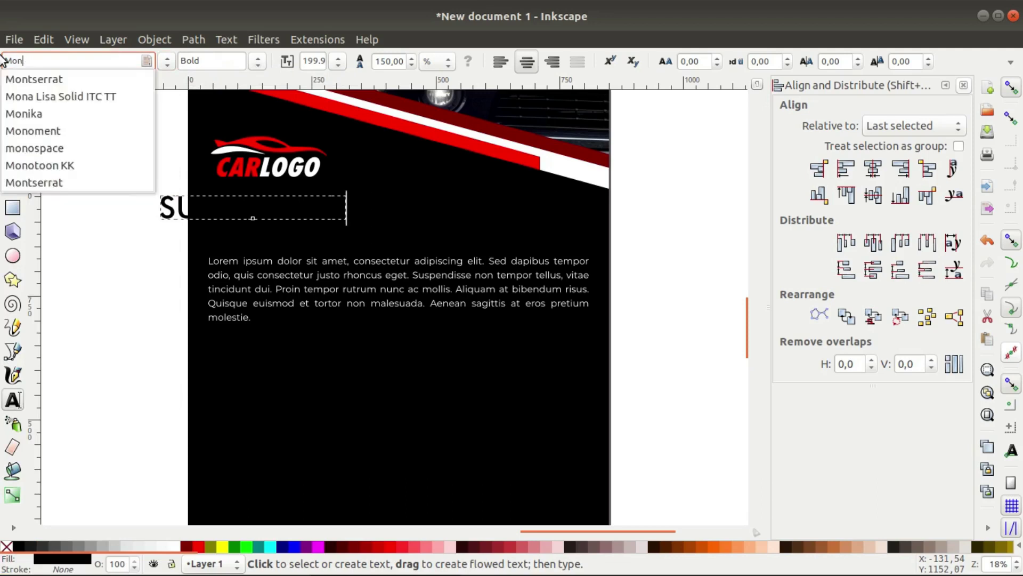
key("Return")
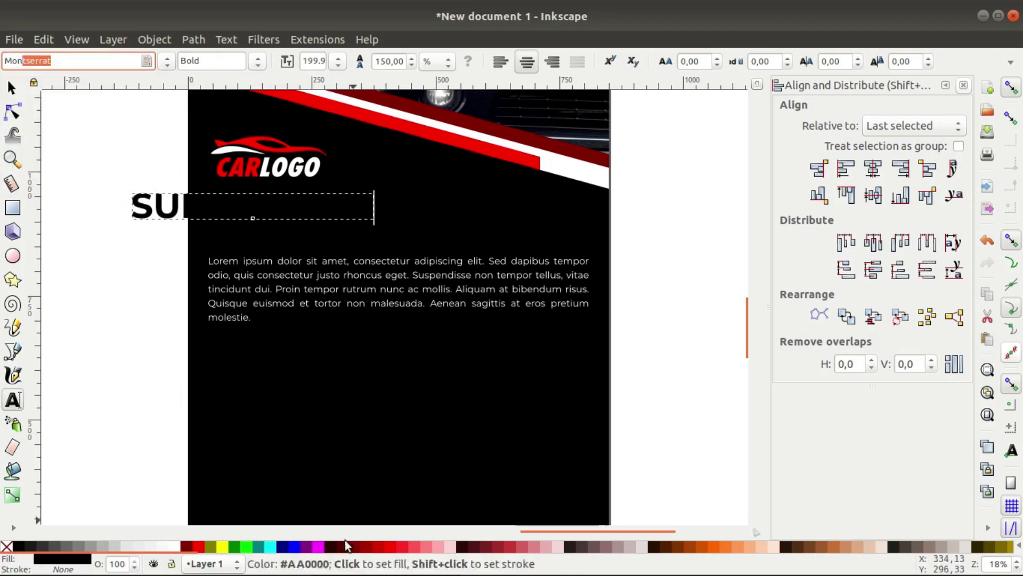
left_click(176, 546)
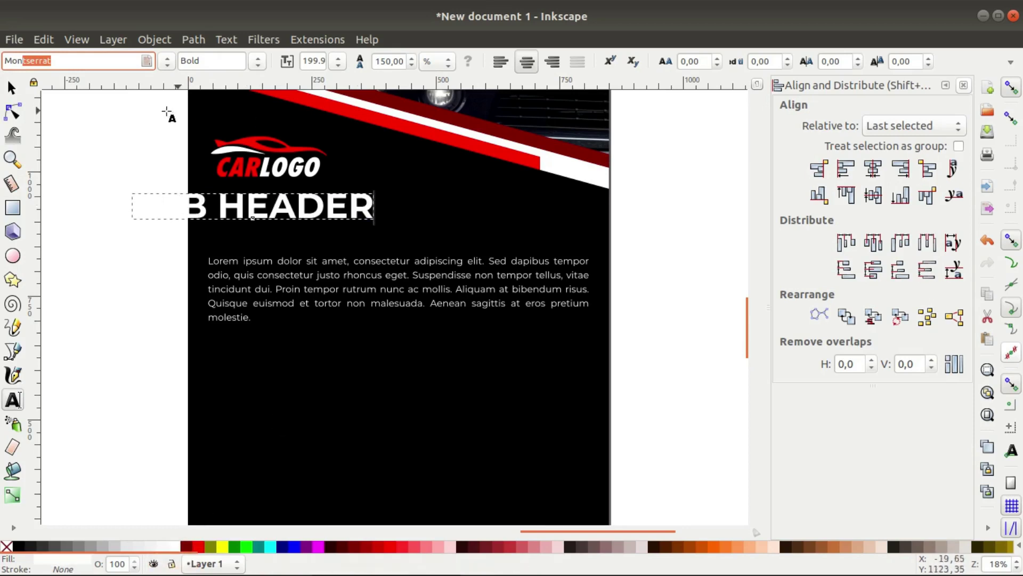
left_click(257, 61)
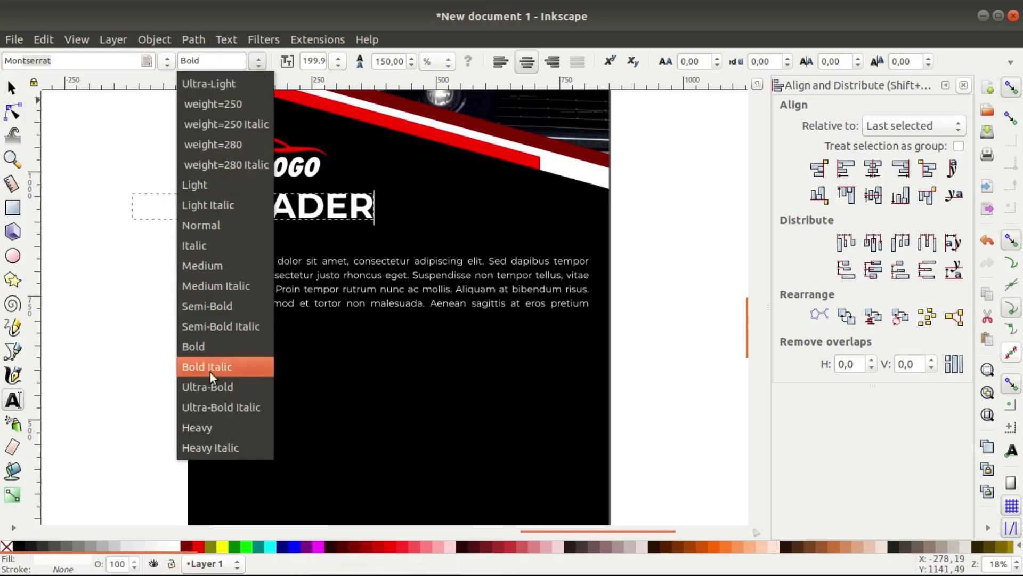
left_click(206, 423)
- Enlarge the header, centre it horizontally over the paragraph and nudge it down slightly
left_click(13, 91)
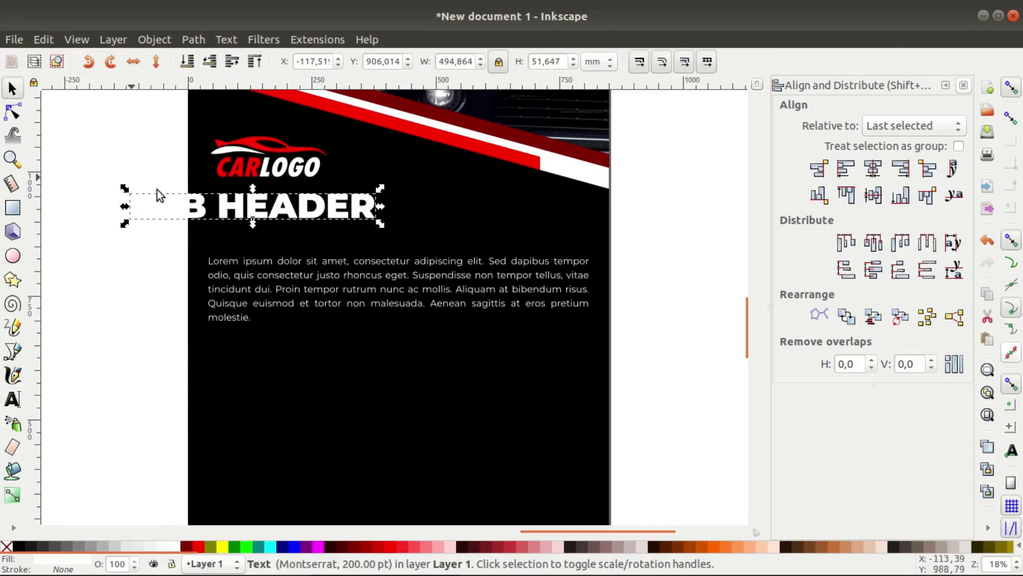
left_click_drag(380, 224, 466, 262)
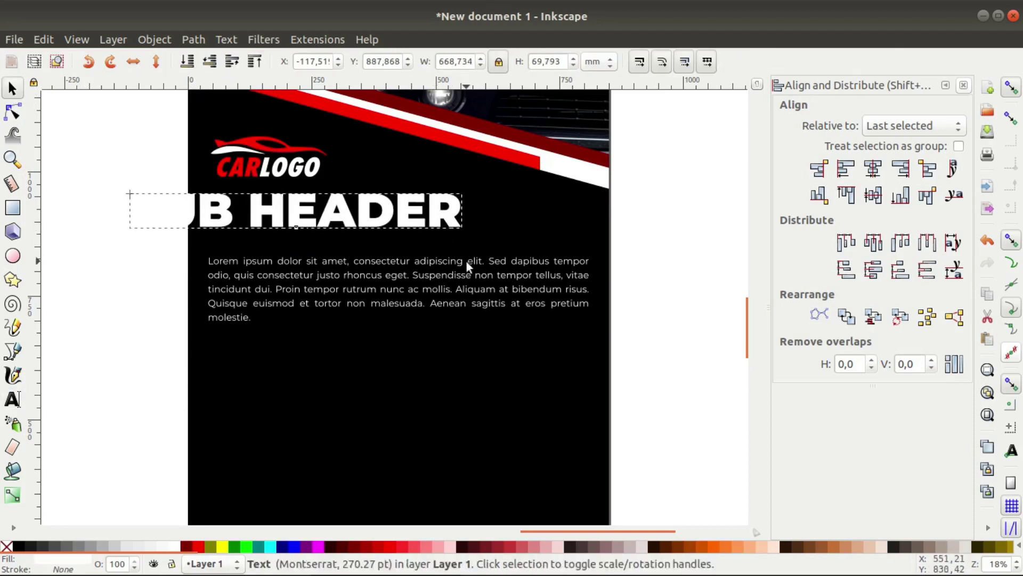
left_click(462, 264, "shift")
left_click(873, 169)
left_click(661, 282)
left_click(474, 227)
key("Down")
key("Down")
key("Down")
key("Down")
key("Down")
key("Down")
key("Down")
key("Down")
key("Down")
key("Down")
key("Down")
key("Down")
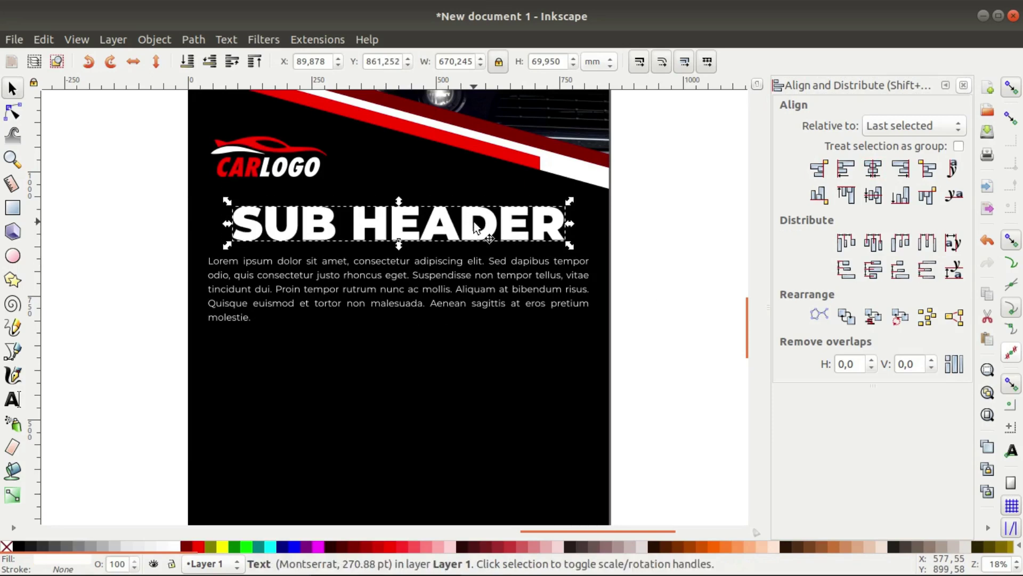
- Colour the SUB HEADER text red, then recolour the word SUB white
left_click(198, 546)
key("t")
left_click_drag(336, 224, 219, 221)
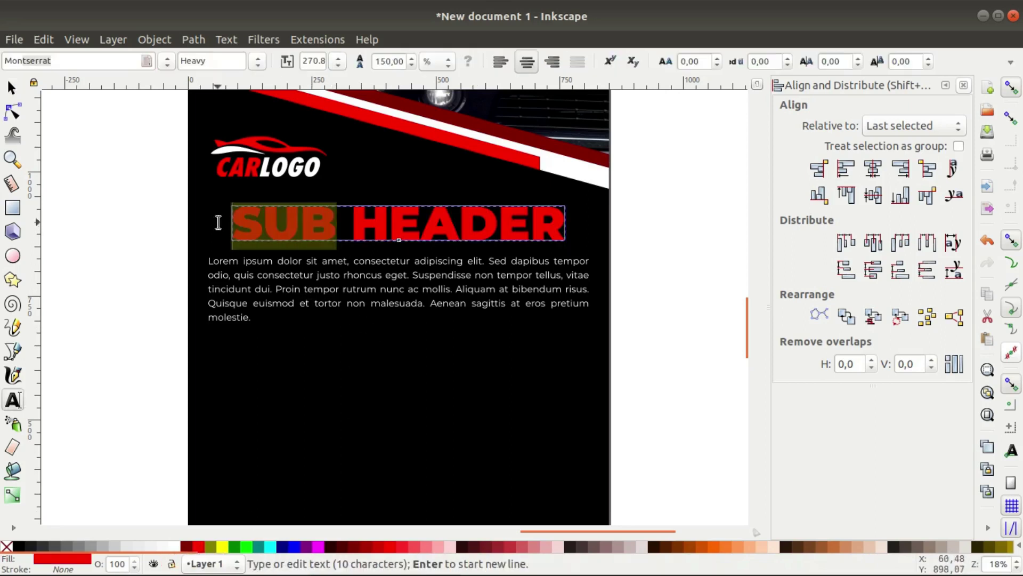
left_click(177, 549)
left_click(12, 88)
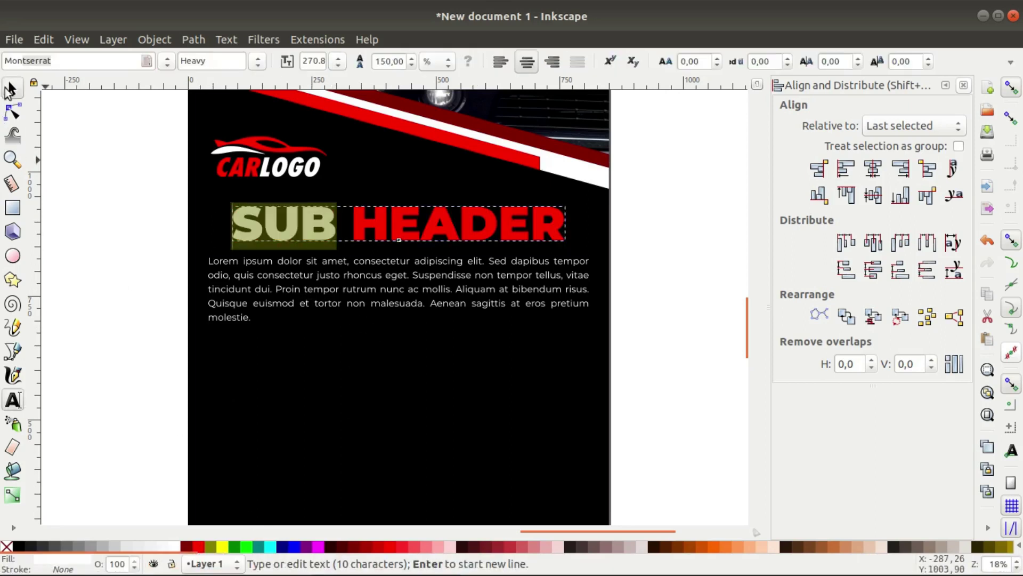
scroll(75, 263, "down", 2)
left_click(76, 263)
- Move the Lorem ipsum paragraph down slightly
scroll(79, 261, "down", 3)
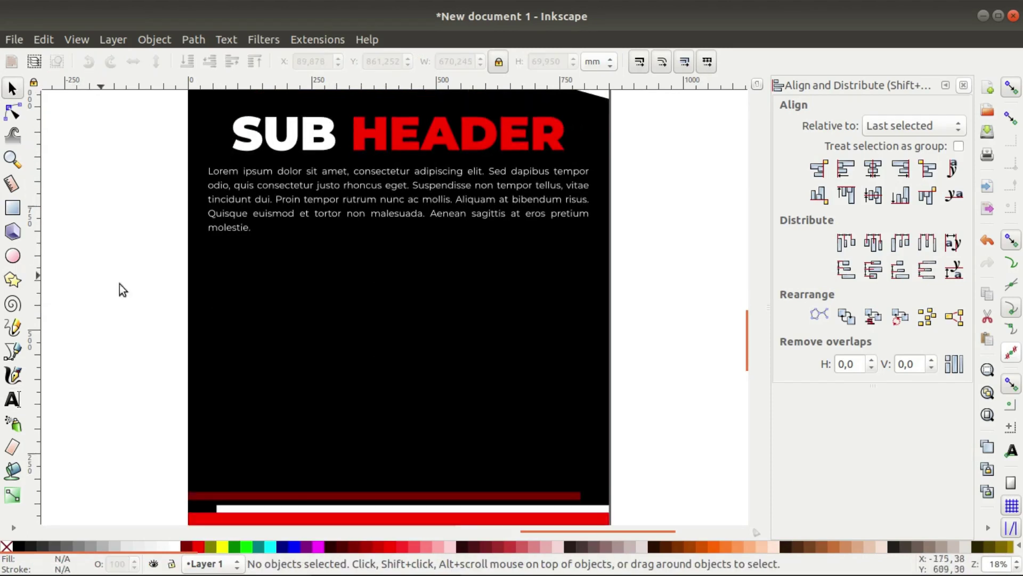
scroll(149, 298, "up", 1)
scroll(149, 298, "down", 1)
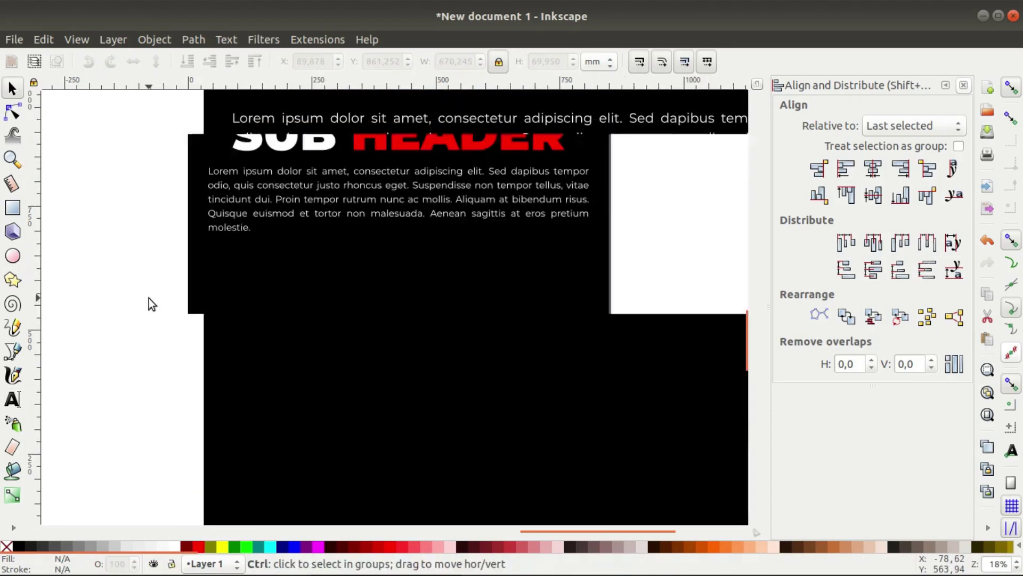
left_click(288, 229)
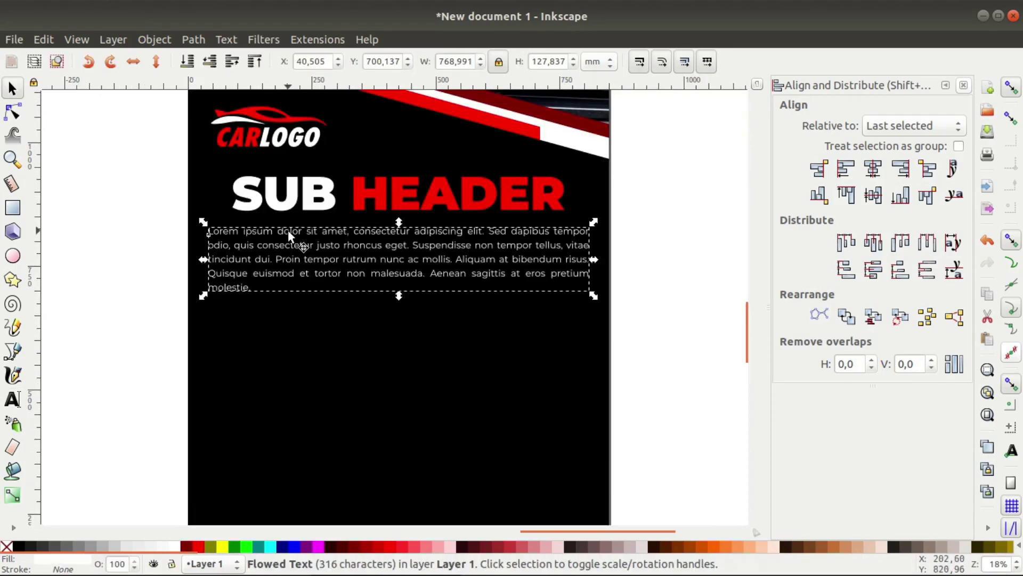
key("shift+Down")
key("shift+Down")
key("shift+Down")
key("shift+Down")
key("shift+Down")
key("shift+Down")
key("shift+Down")
key("shift+Down")
key("shift+Down")
key("shift+Down")
- Add a white Montserrat tagline below SUB HEADER with letter spacing 35
key("t")
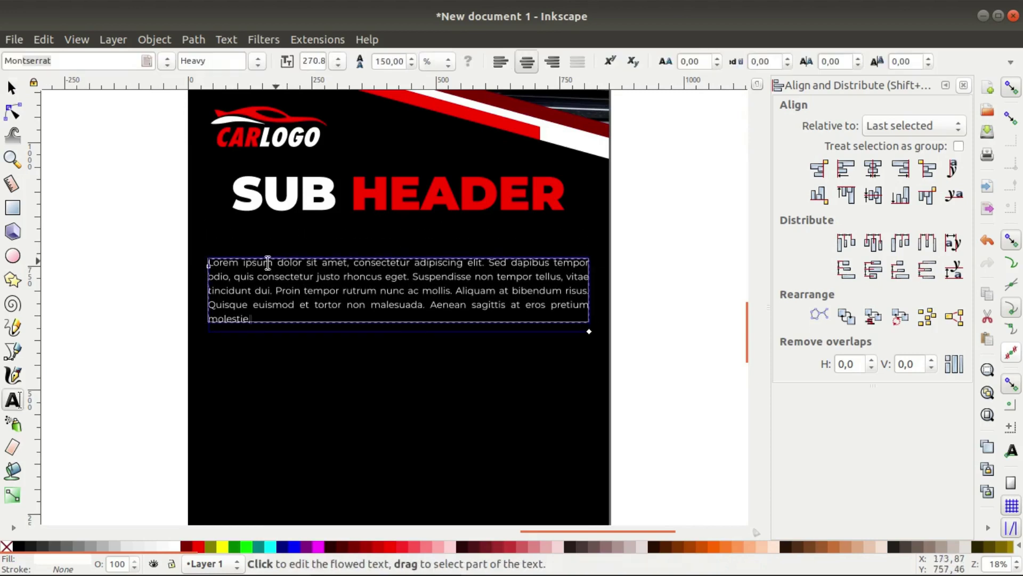
left_click(236, 230)
type("Lo")
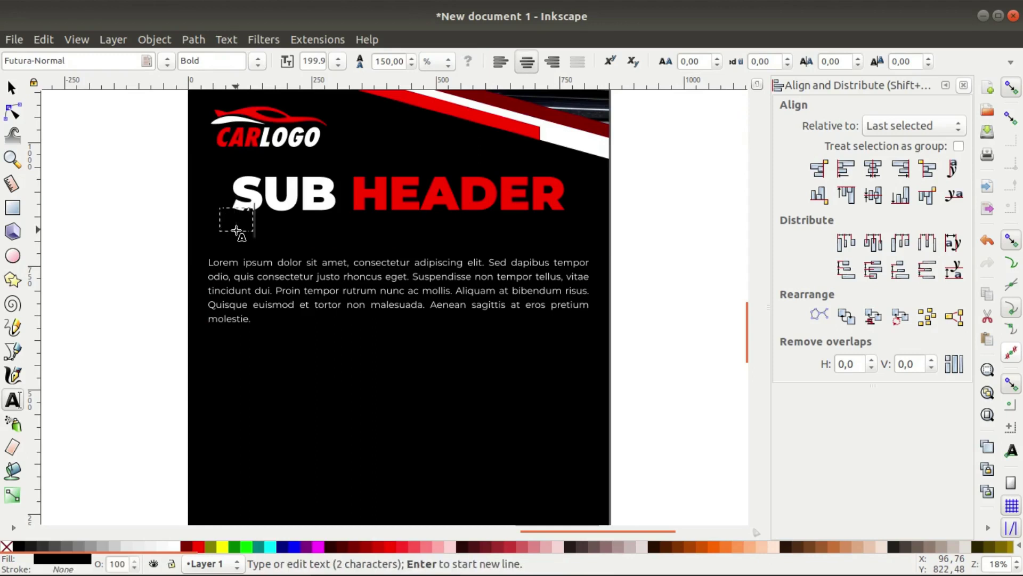
type("AMS SMITH HERE")
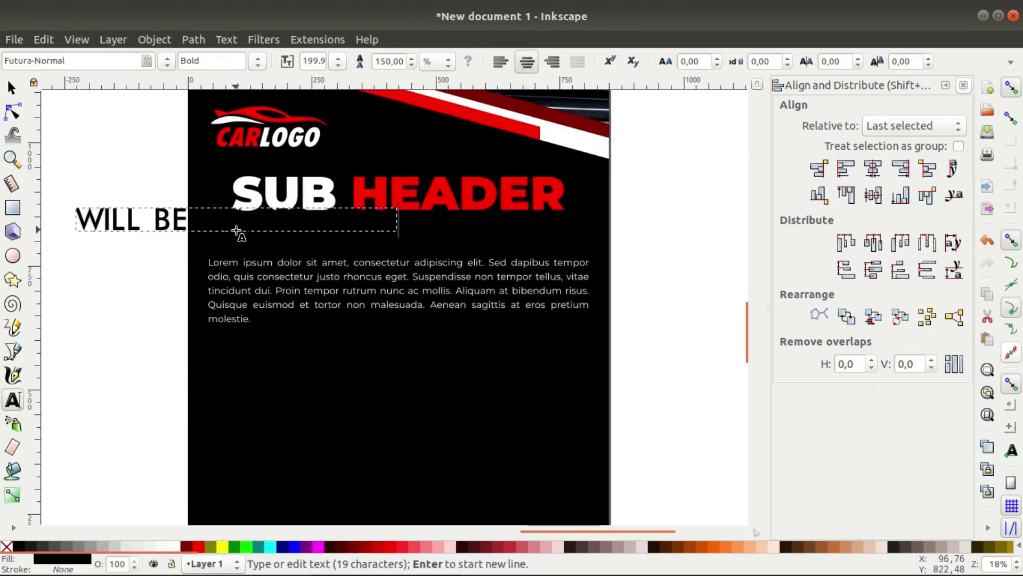
triple_click(11, 60)
type("Montserrat")
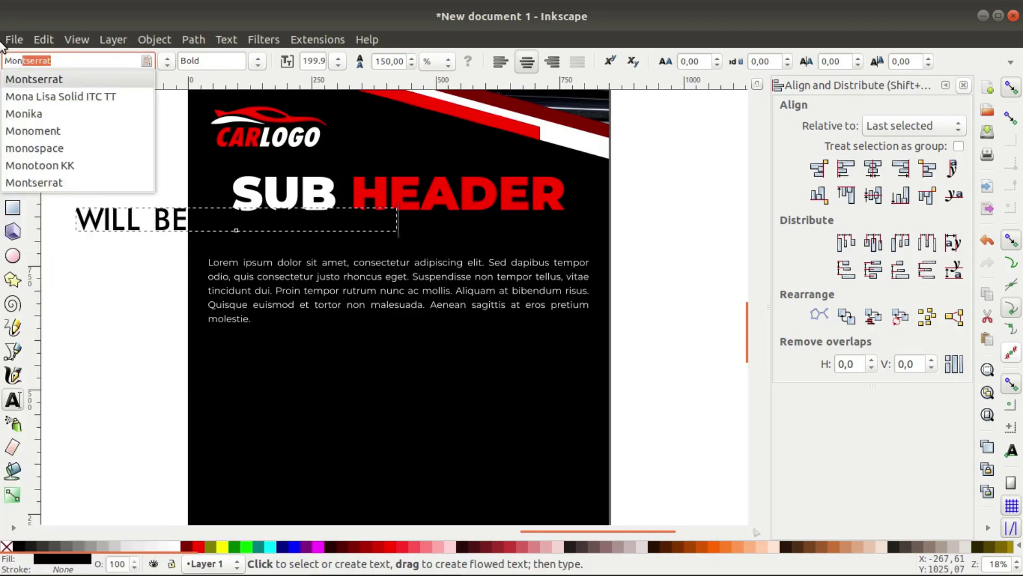
key("Return")
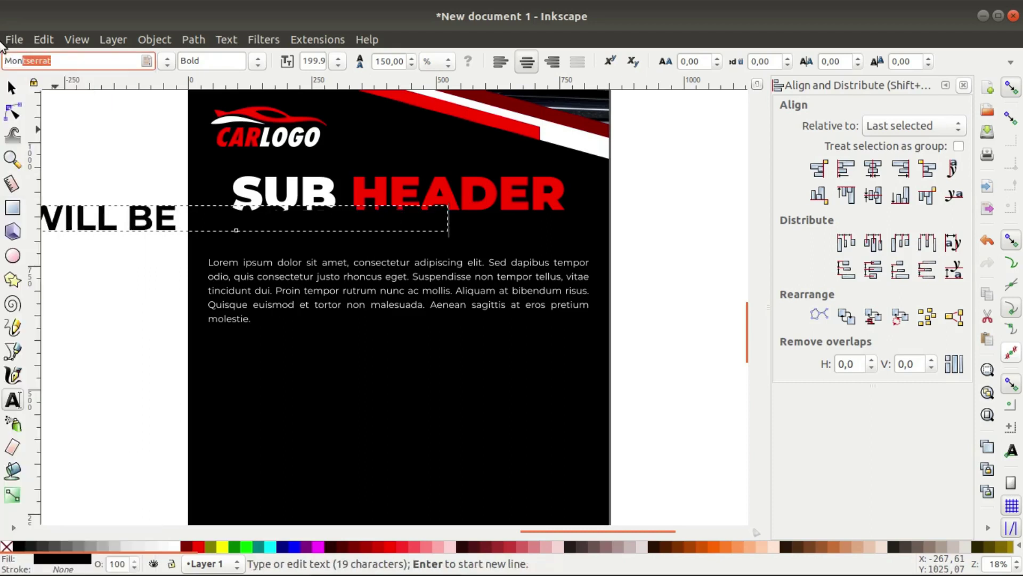
left_click(175, 545)
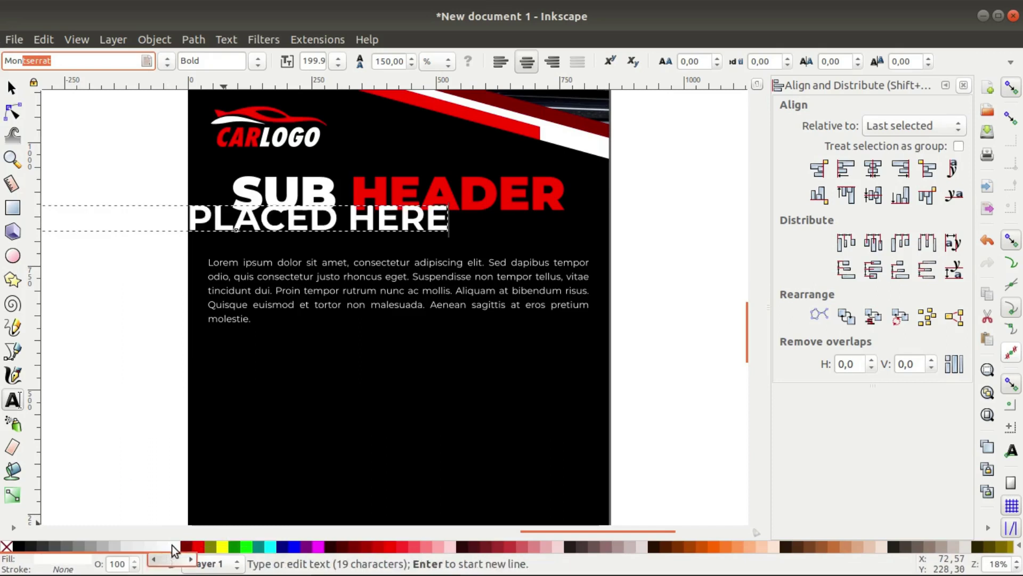
left_click(693, 62)
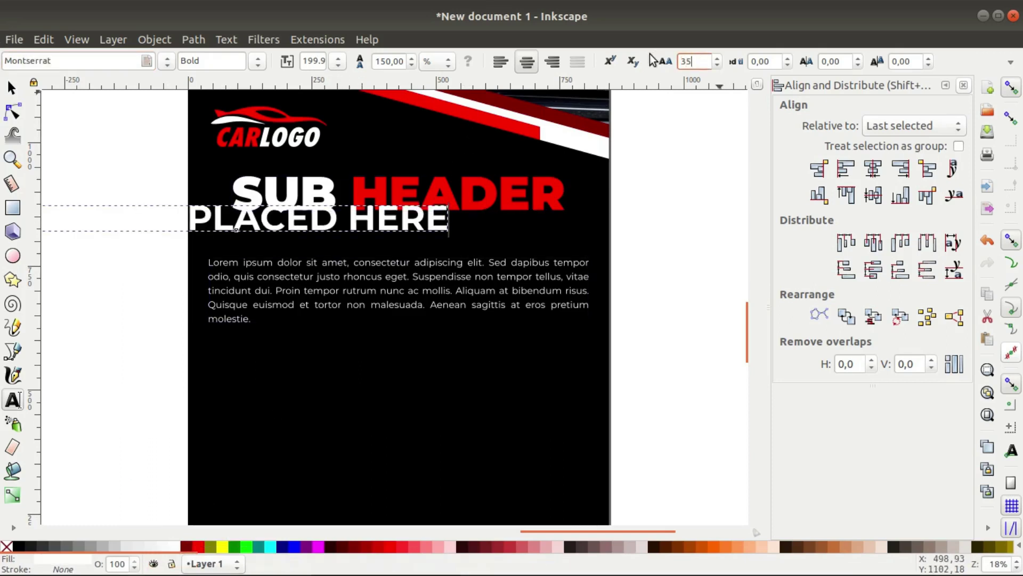
key("Return")
- Set the tagline width to 670.245 to match SUB HEADER and centre the two lines
left_click(12, 88)
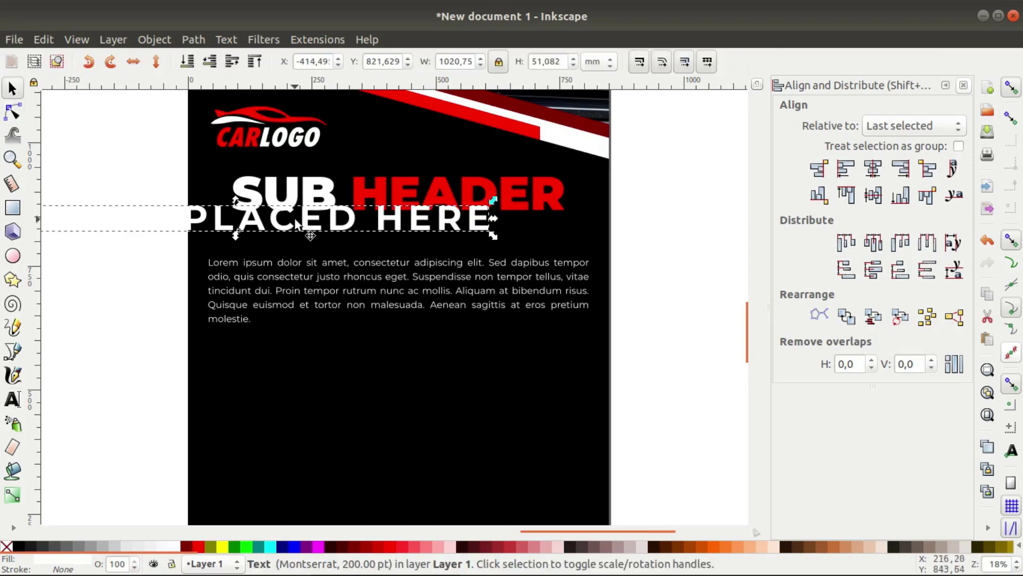
left_click(320, 198)
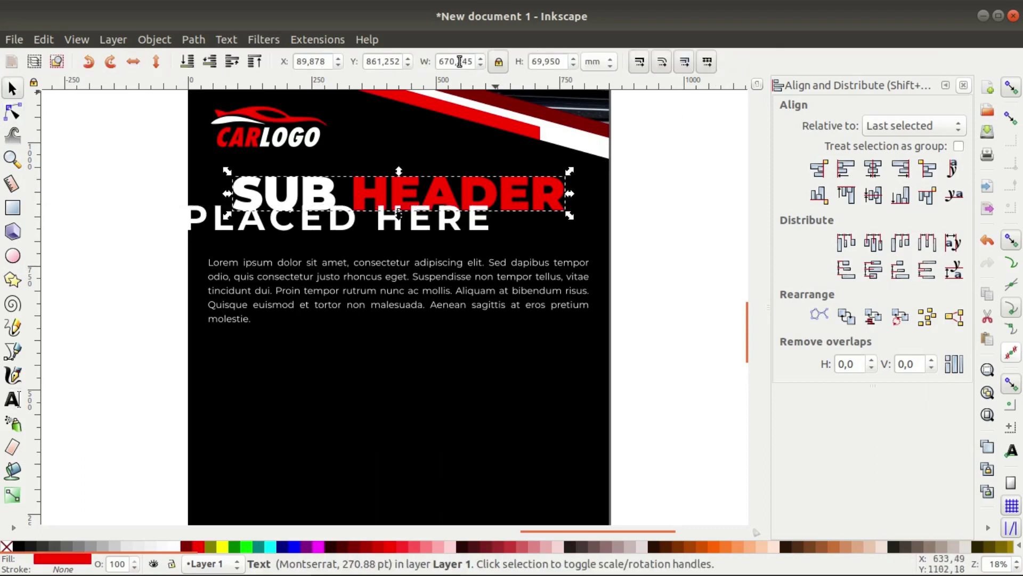
left_click(459, 227)
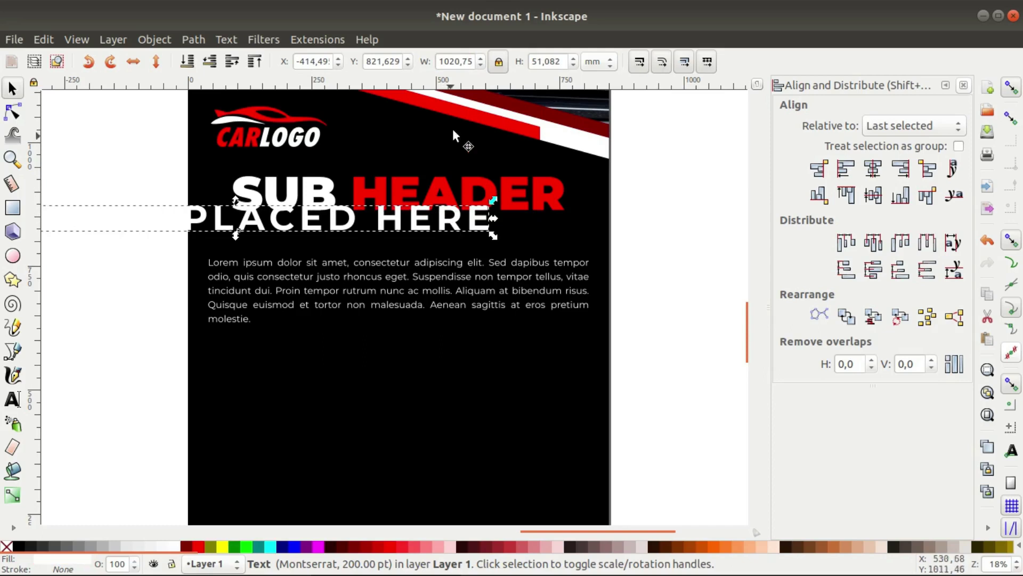
type("670,245")
key("Return")
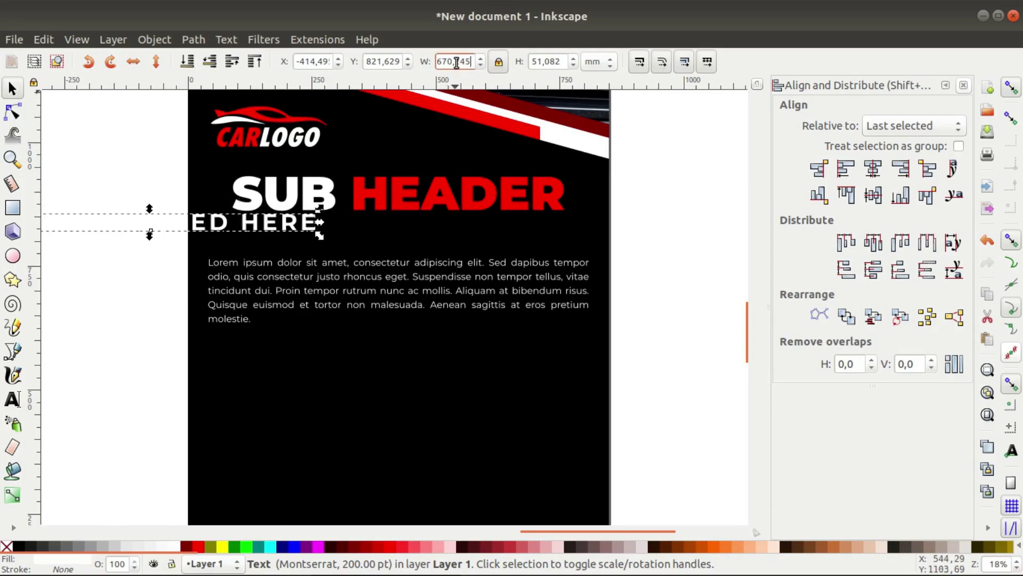
left_click(403, 201, "shift")
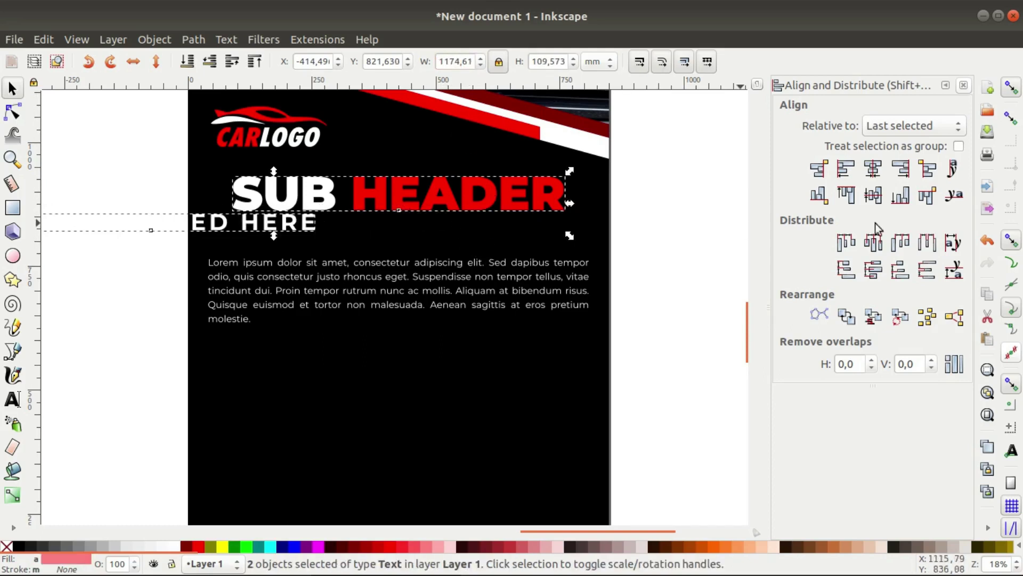
left_click(873, 169)
key("Escape")
left_click(526, 226)
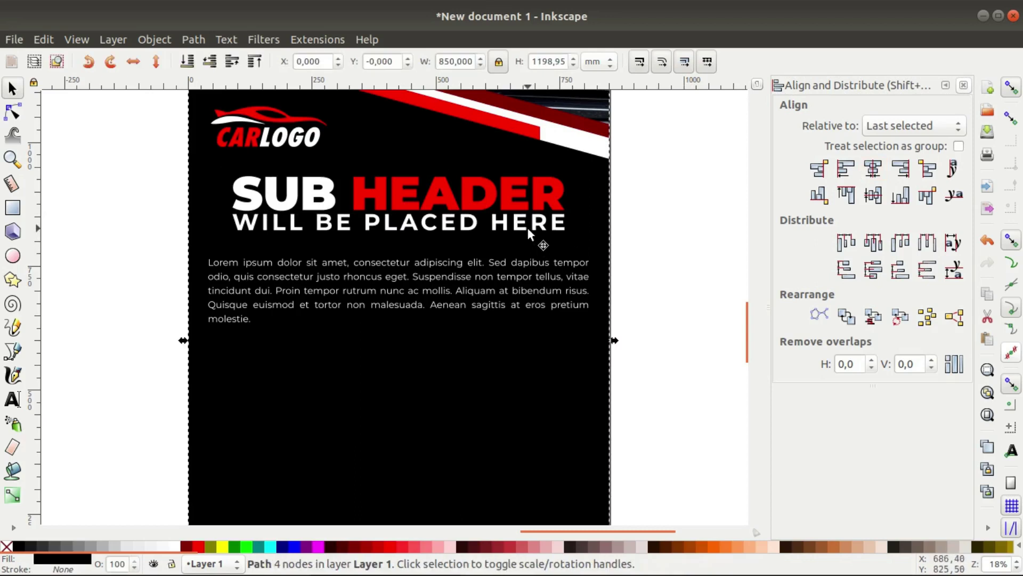
left_click(515, 227)
- Nudge the tagline down and shift the car logo slightly right and down
key("shift+Down")
key("shift+Down")
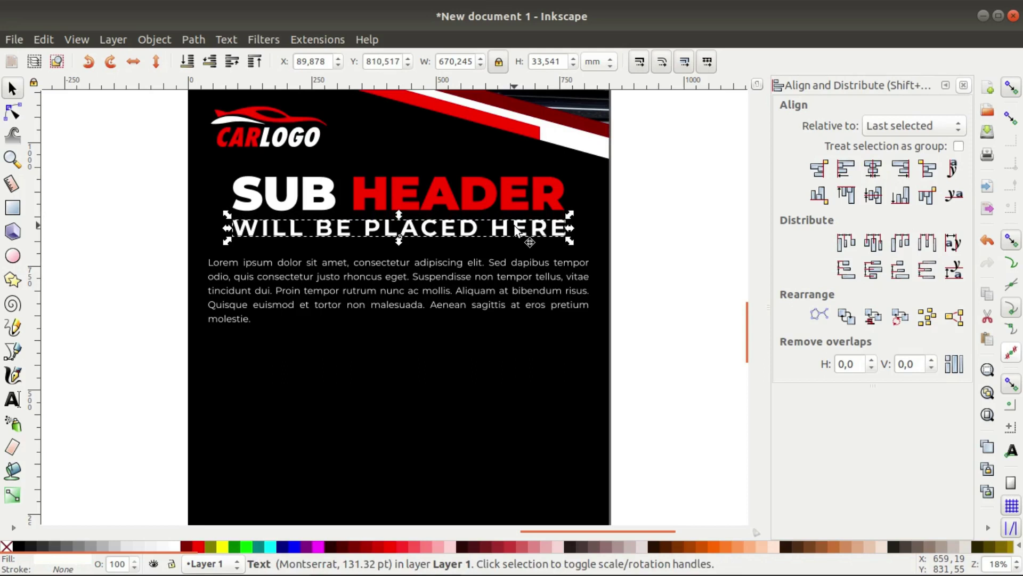
scroll(515, 229, "up", 5)
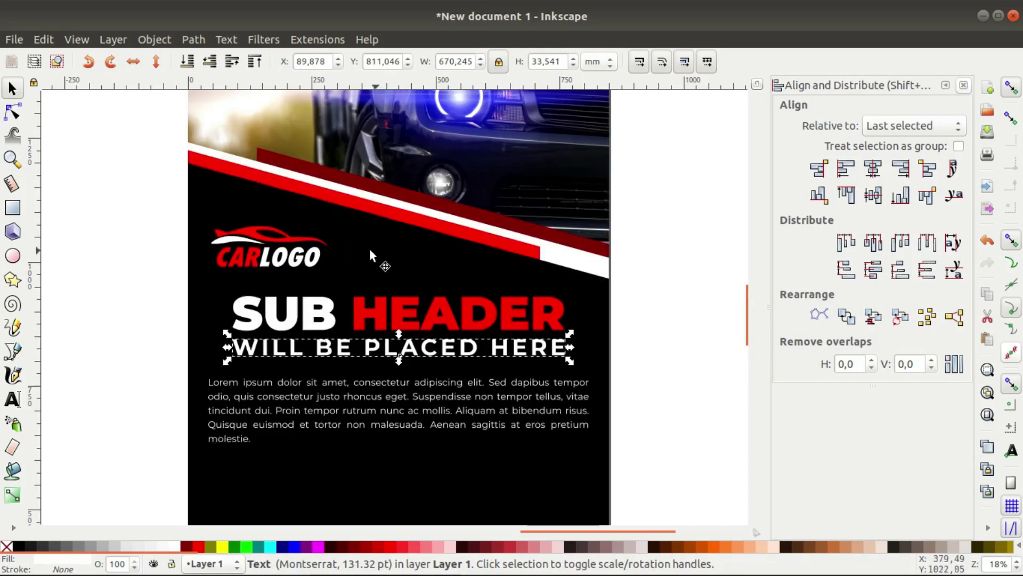
left_click(245, 235)
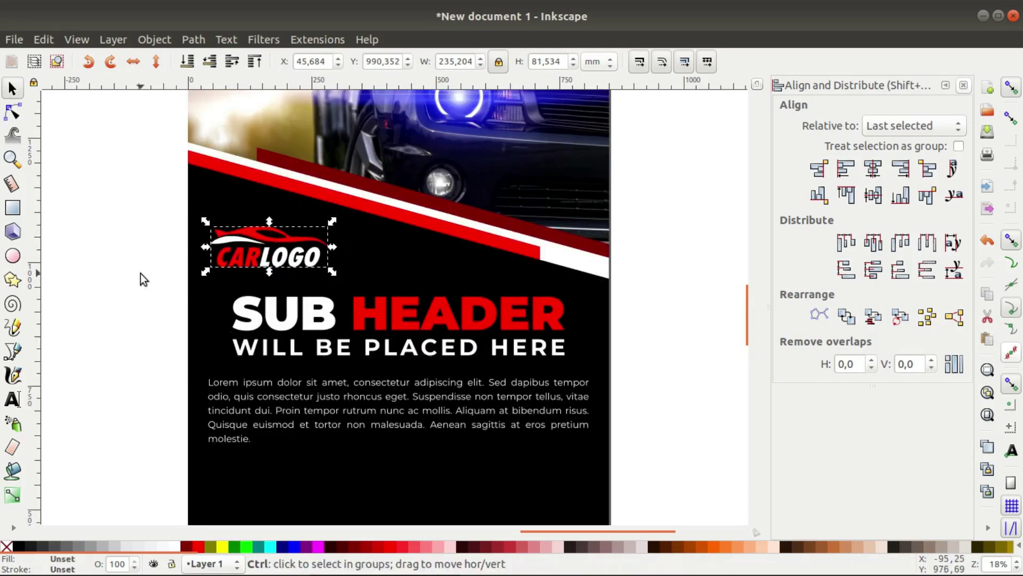
left_click_drag(255, 232, 261, 239)
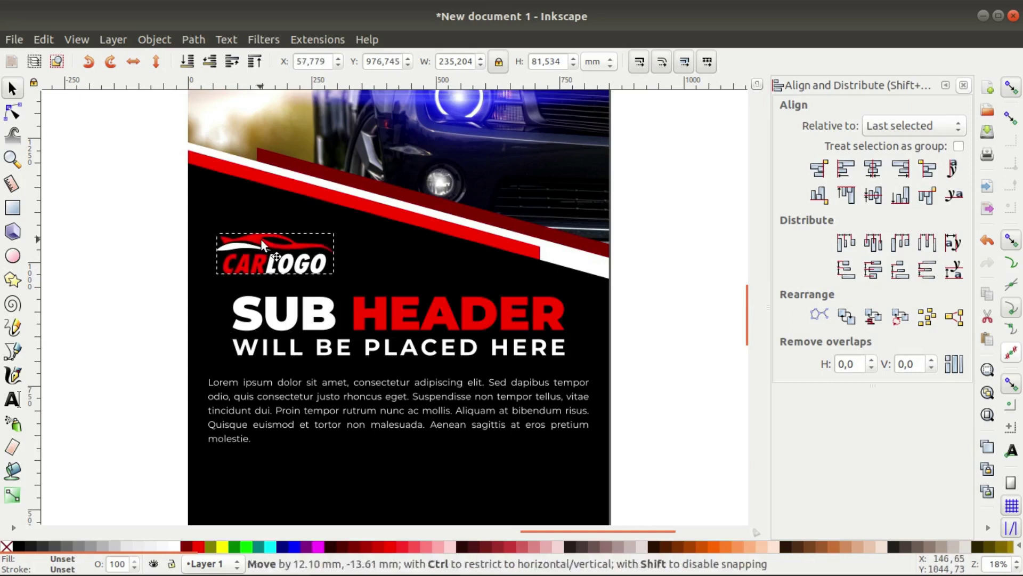
- Select the sub-header, tagline and paragraph together and nudge them down
left_click(104, 327)
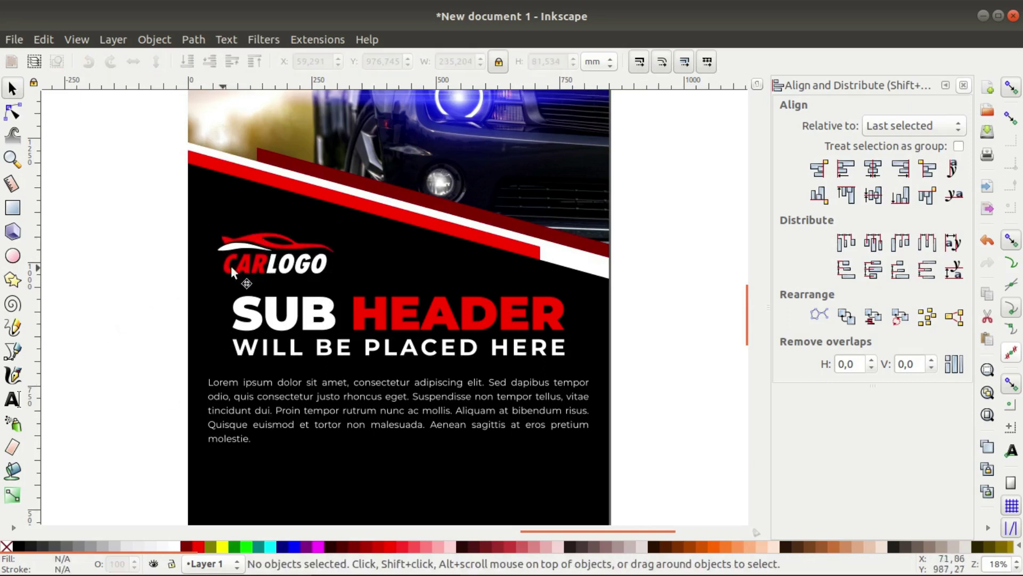
scroll(126, 322, "down", 1, "ctrl")
scroll(123, 322, "down", 1)
mouse_move(92, 385)
left_mouse_down()
mouse_move(498, 270)
mouse_move(493, 260)
left_mouse_up()
key("shift+Down")
key("shift+Down")
key("shift+Down")
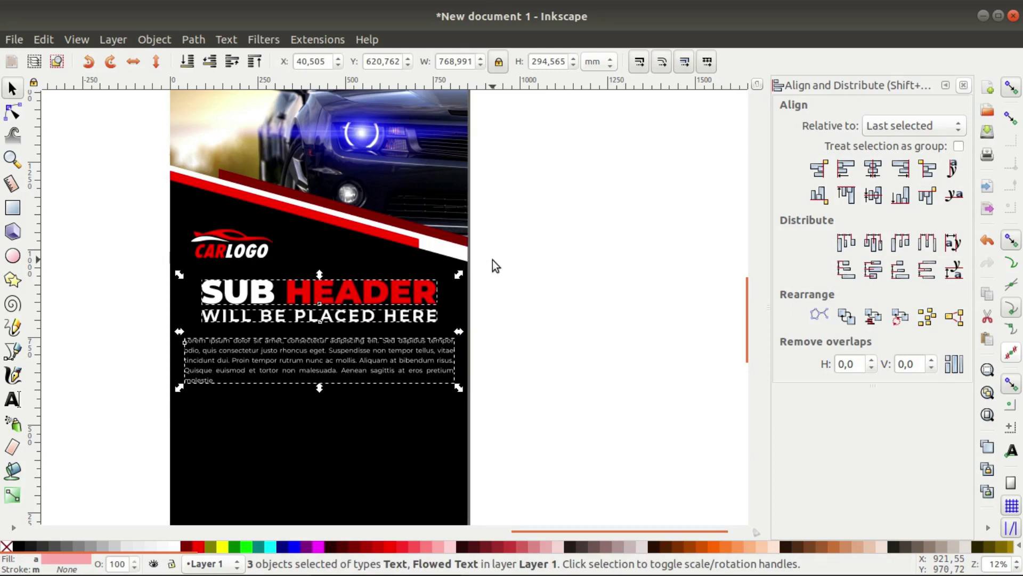
- Extend the body paragraph's text frame further down
scroll(492, 260, "down", 5)
left_click(500, 266)
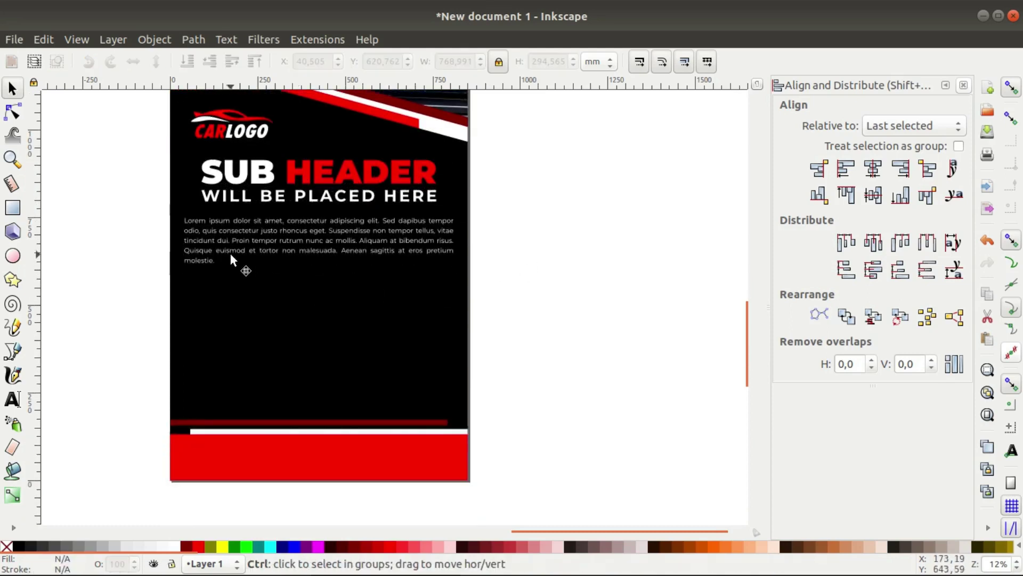
scroll(230, 260, "up", 1, "ctrl")
left_click(236, 248)
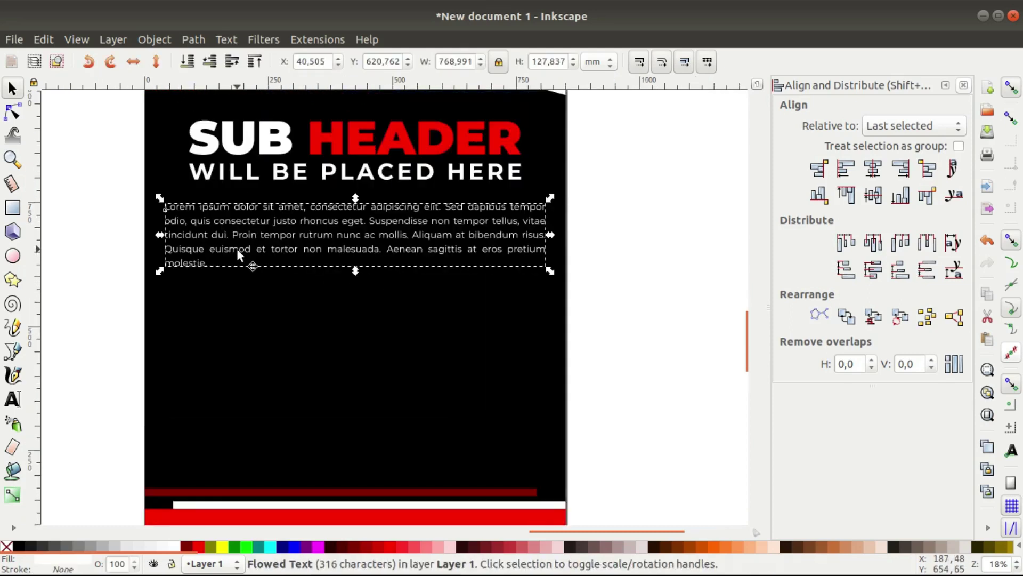
double_click(281, 268)
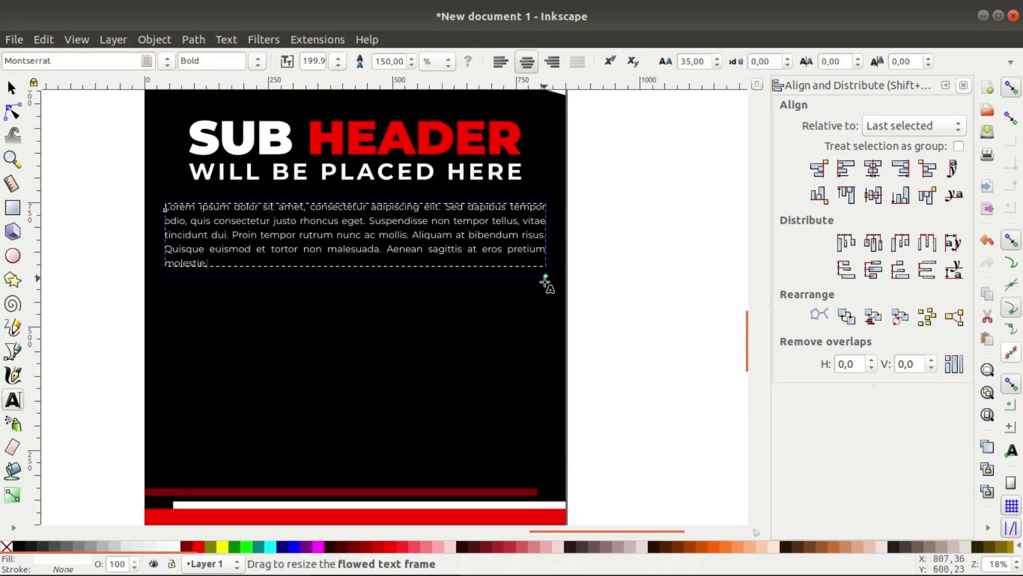
left_click_drag(545, 277, 543, 312)
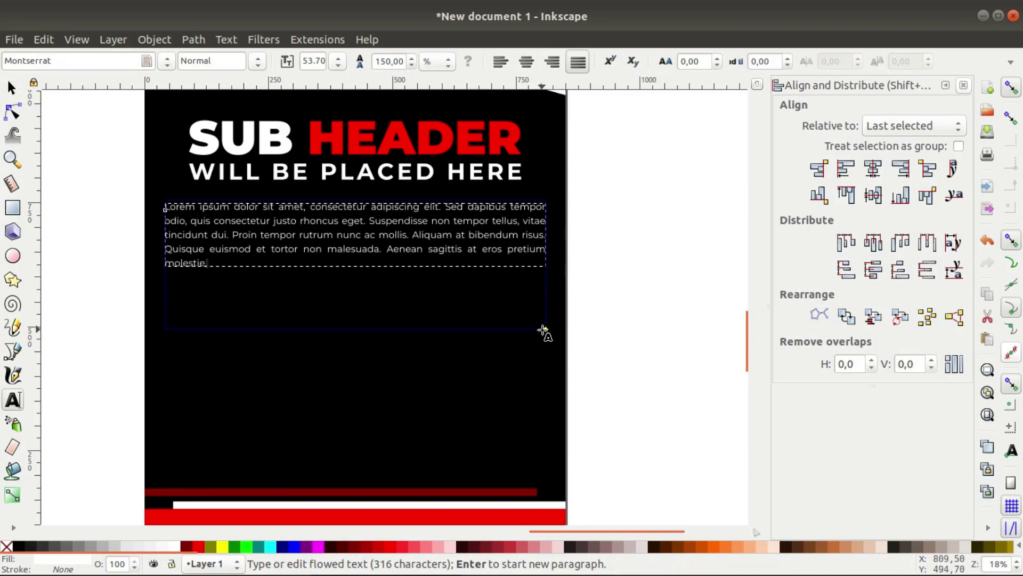
- Select the next few Lorem Ipsum sentences on the lipsum.com page
left_click(85, 565)
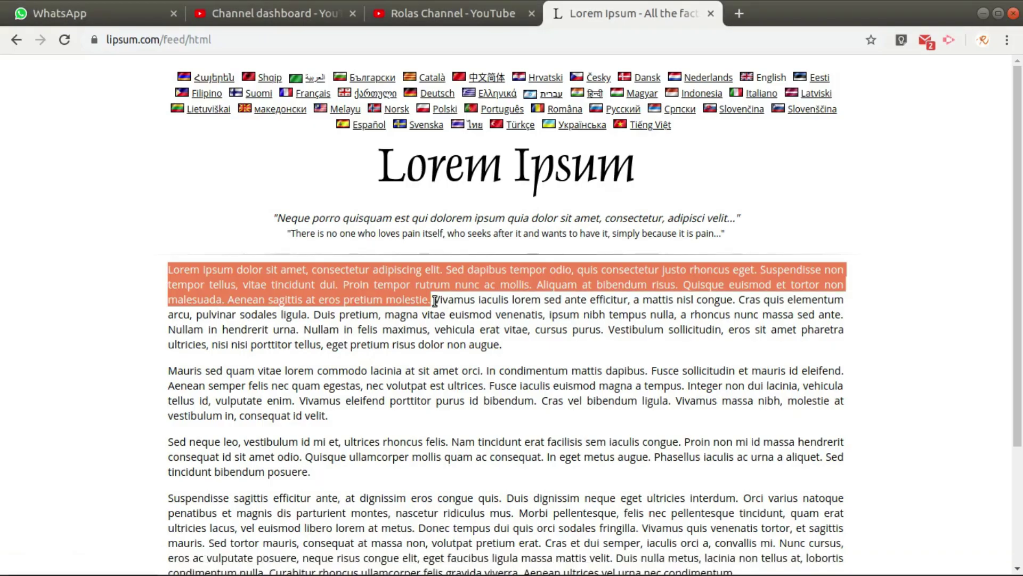
left_click_drag(435, 301, 486, 304)
left_click_drag(337, 309, 290, 329)
key("ctrl+c")
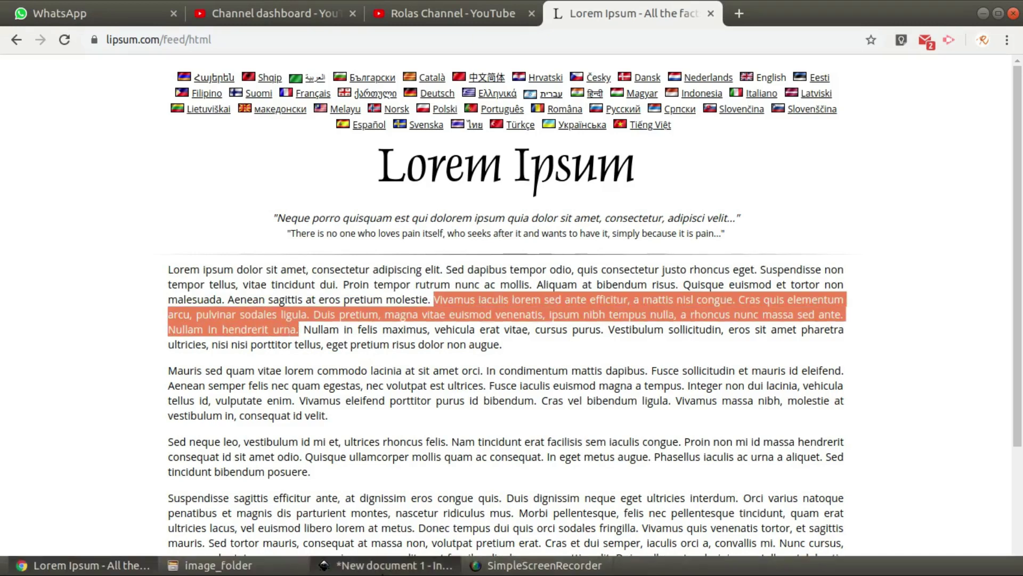
left_click(395, 565)
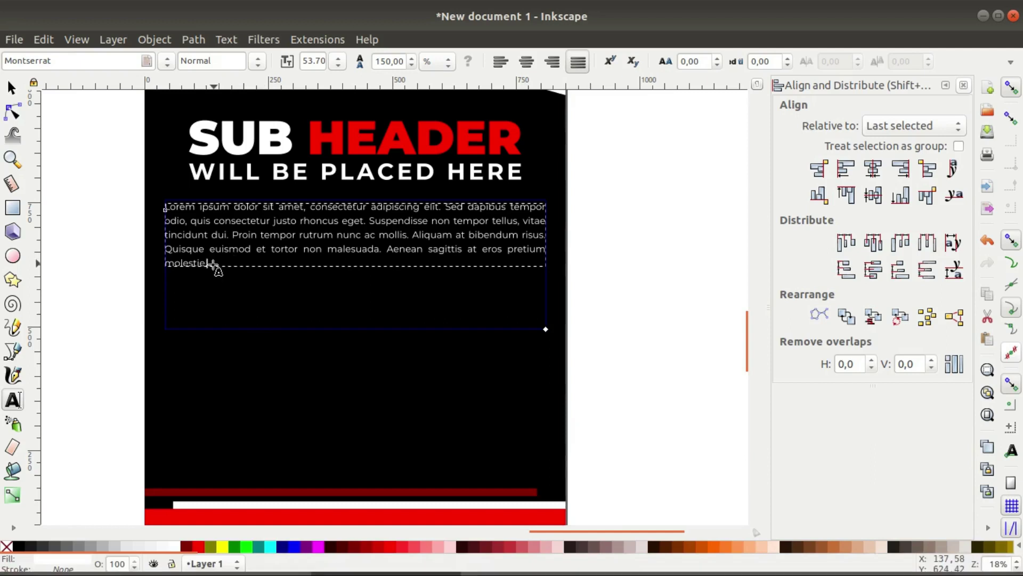
- Paste the extra Lorem Ipsum sentences so the paragraph ends with "Nullam in hendrerit urna."
key("ctrl+v")
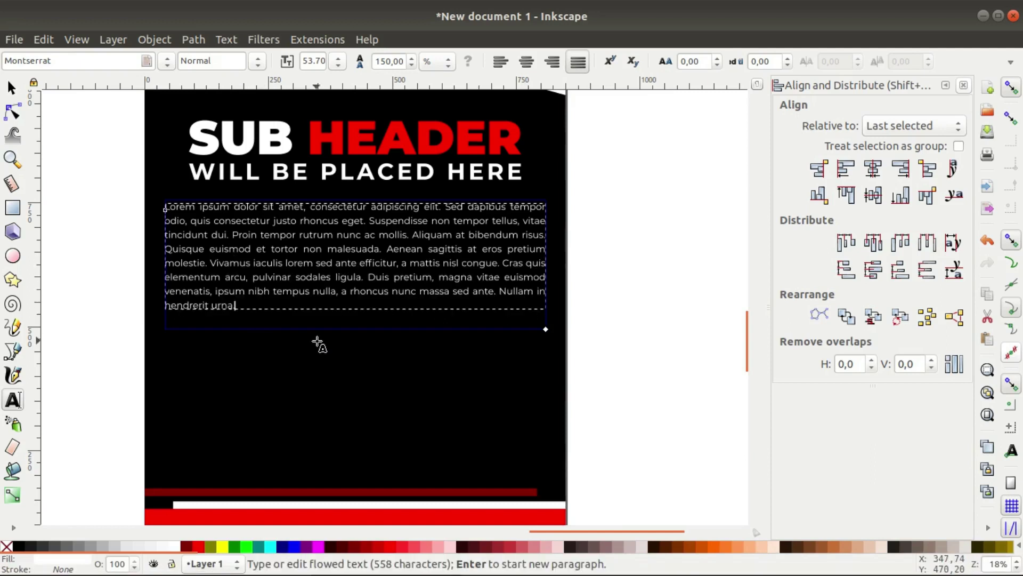
left_click(12, 88)
left_click(112, 301)
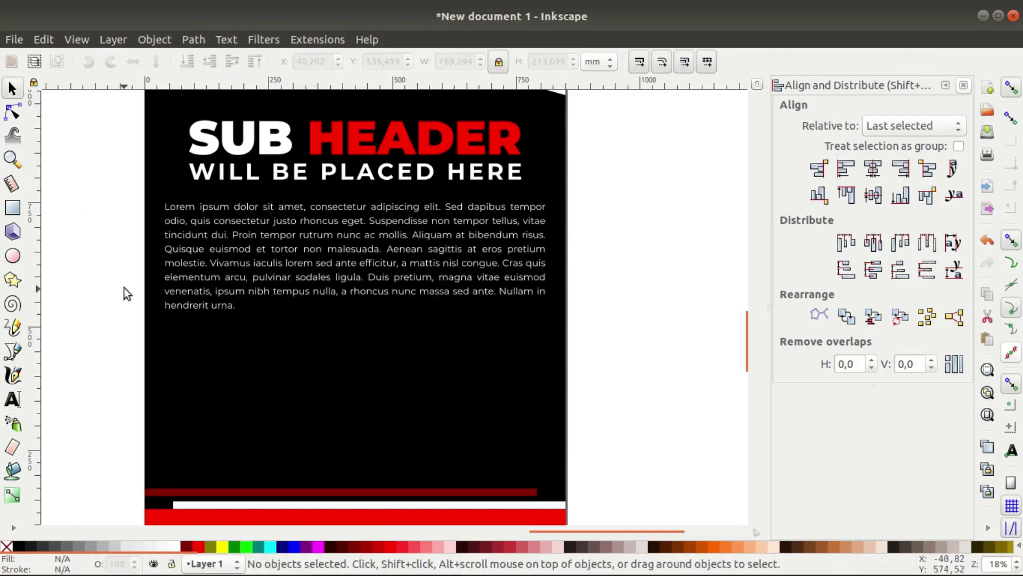
left_click(13, 208)
scroll(182, 379, "up", 1)
- Draw a red square below the paragraph and slant its top edge into a parallelogram
mouse_move(188, 328)
left_mouse_down()
mouse_move(222, 364)
mouse_move(210, 350)
left_mouse_up()
key("s")
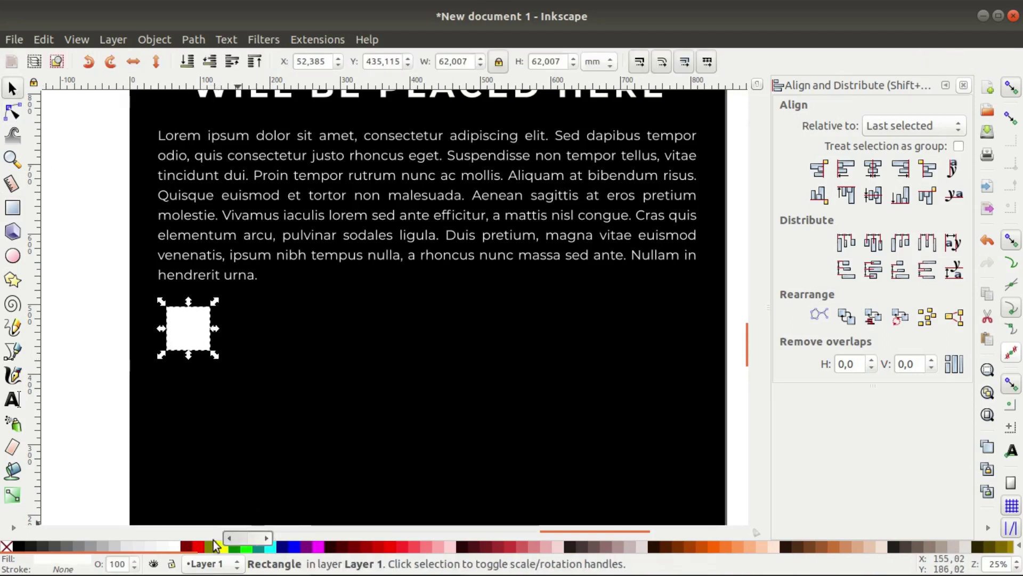
left_click(198, 546)
key("n")
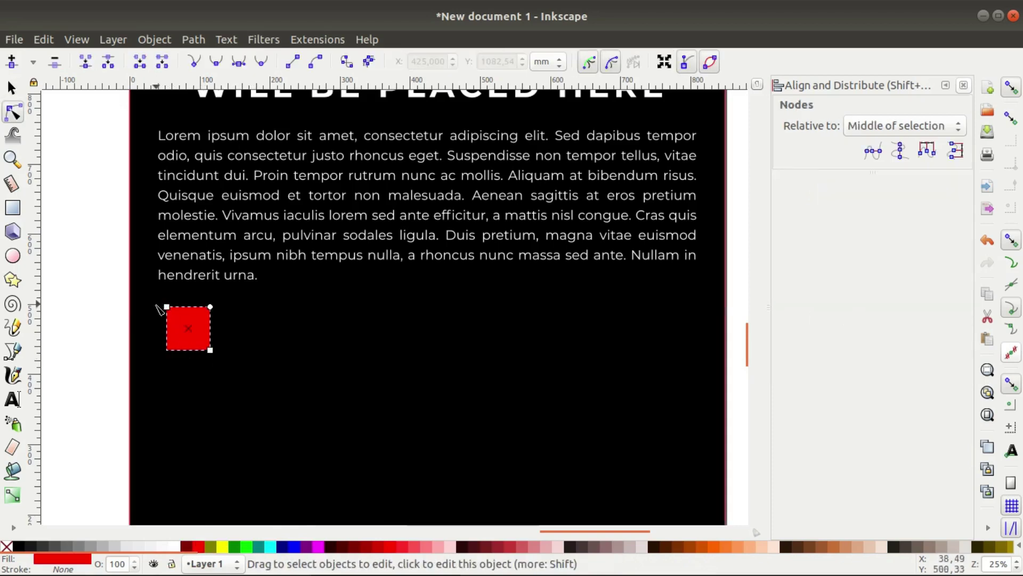
key("alt+p")
key("Return")
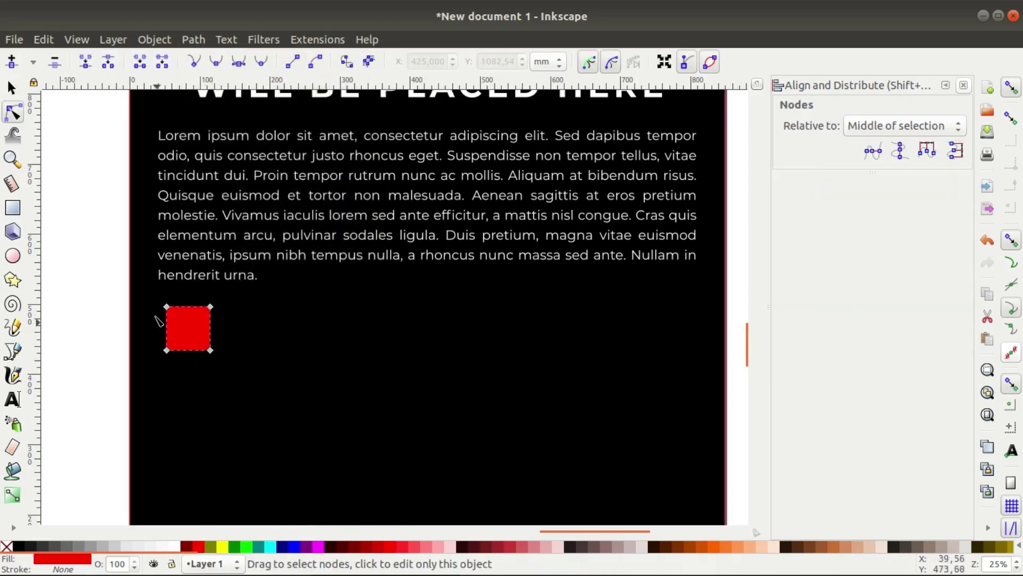
left_click_drag(143, 291, 250, 325)
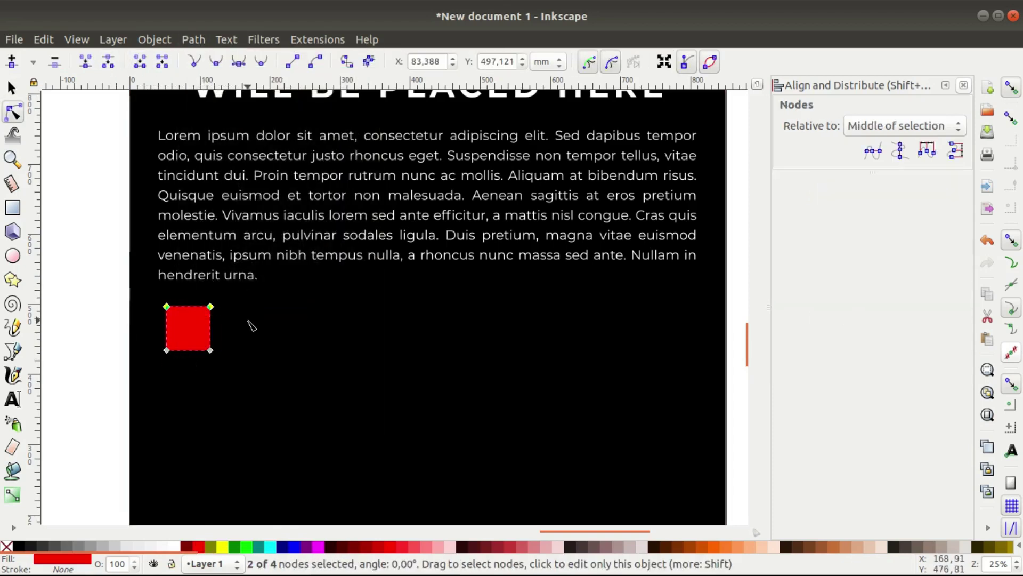
key("shift+Right")
key("shift+Right")
key("shift+Right")
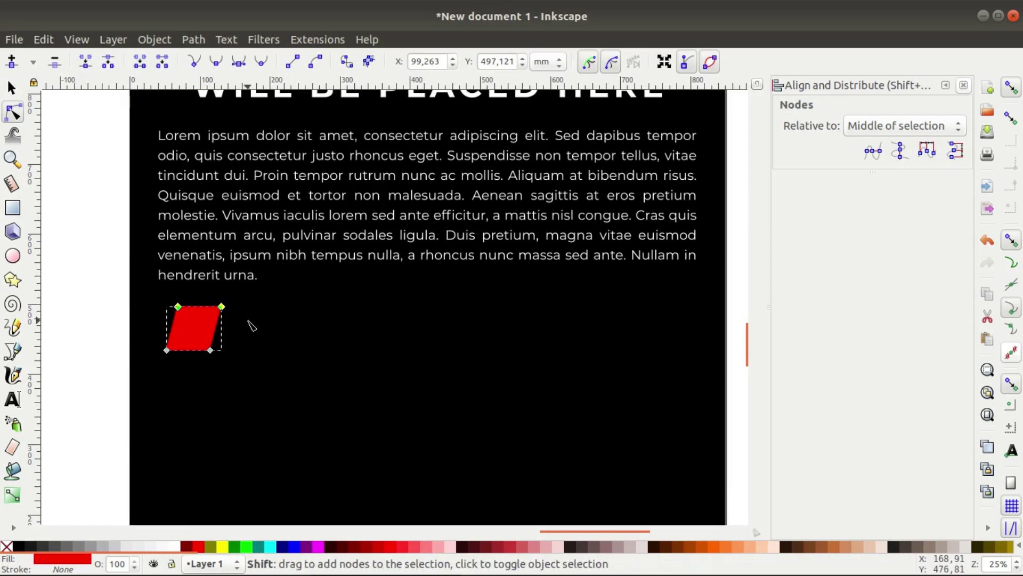
key("s")
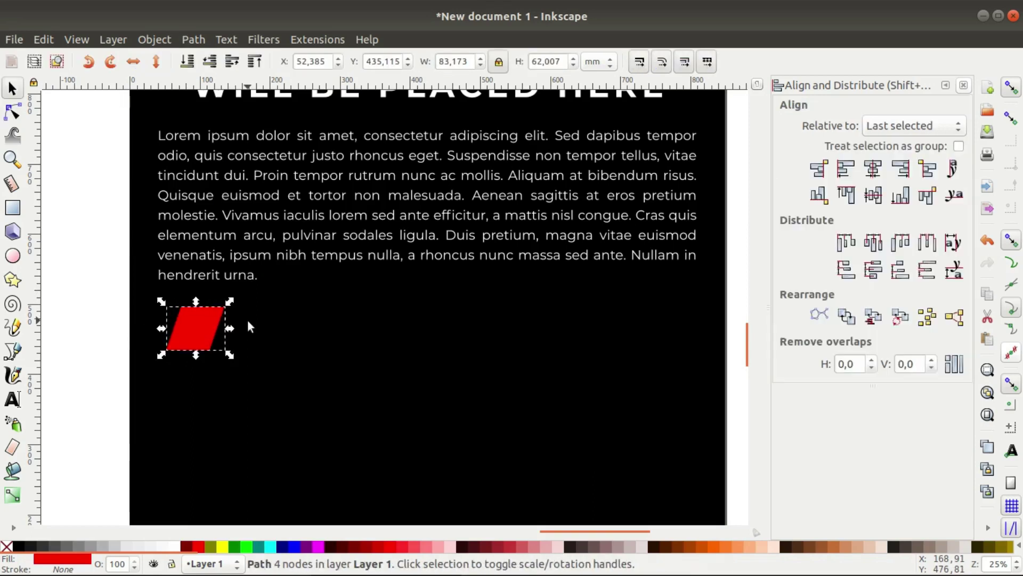
- Widen the red parallelogram on its right side
key("n")
left_click_drag(245, 379, 204, 282)
key("shift+Right")
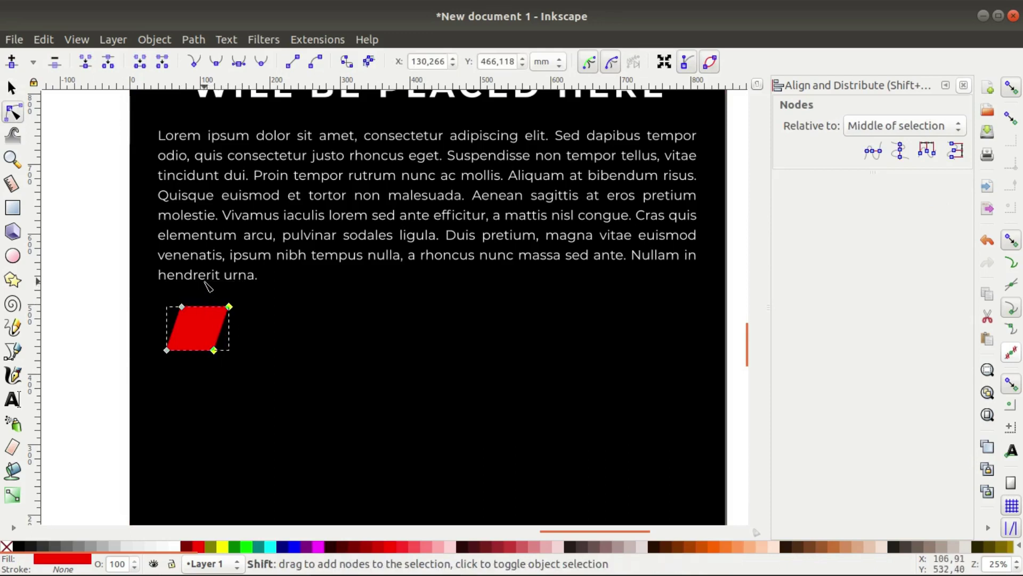
key("s")
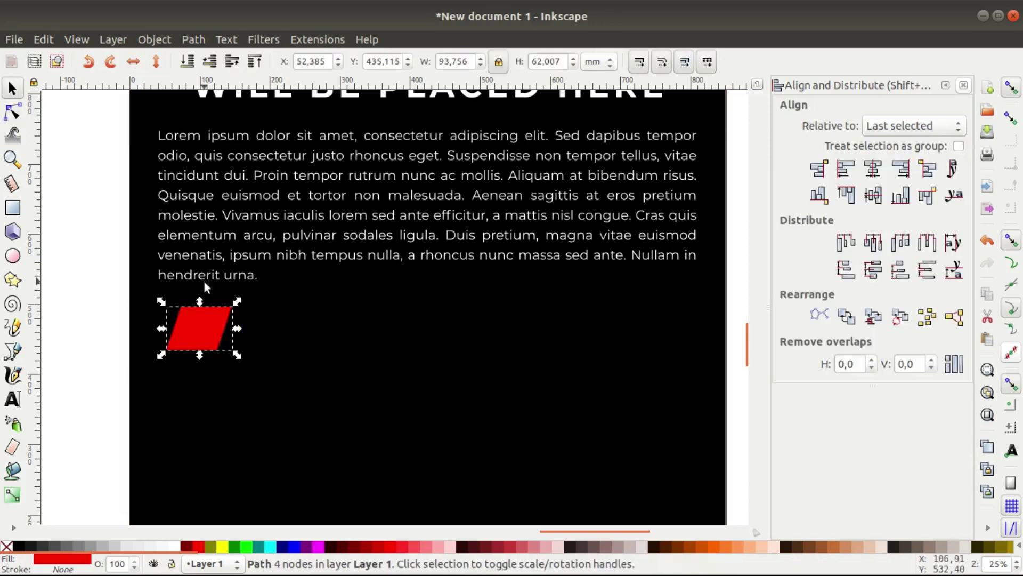
- Duplicate the parallelogram, move the copy right and stretch it into a long bar
key("ctrl+d")
key("shift+Right")
key("shift+Right")
key("shift+Right")
key("shift+Right")
key("shift+Right")
key("shift+Right")
key("shift+Right")
key("shift+Right")
key("shift+Right")
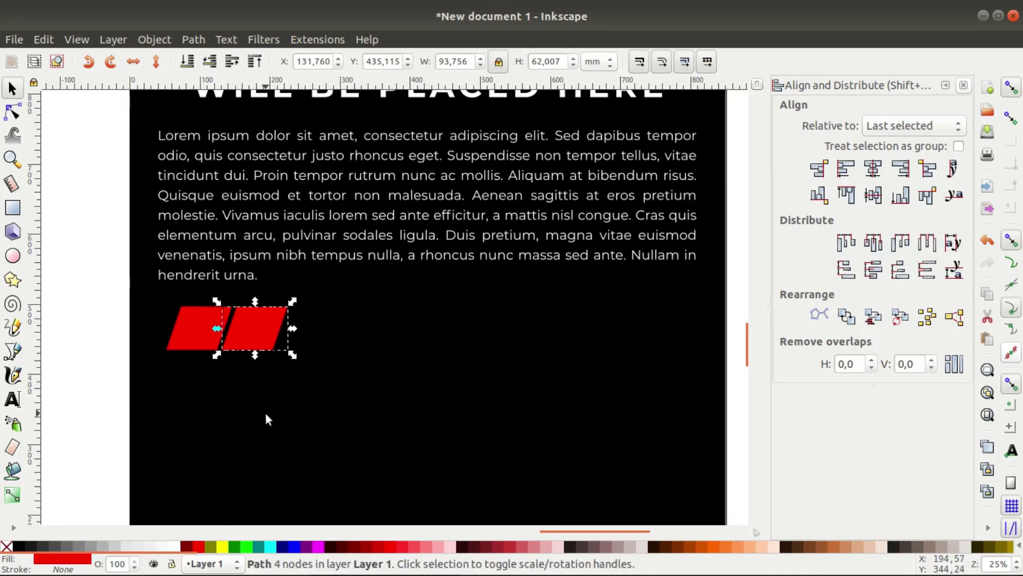
key("shift+Right")
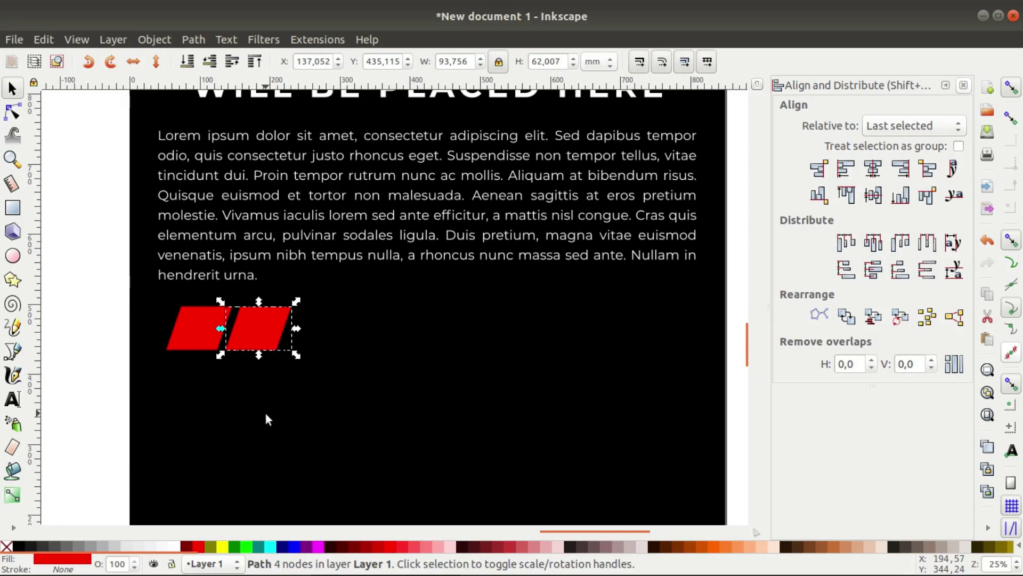
key("n")
scroll(328, 410, "down", 1)
left_click_drag(342, 411, 294, 353)
key("shift+Right")
key("shift+Right")
key("shift+Right")
key("shift+Right")
key("shift+Right")
key("shift+Right")
key("shift+Right")
key("shift+Right")
key("shift+Right")
key("shift+Right")
key("shift+Right")
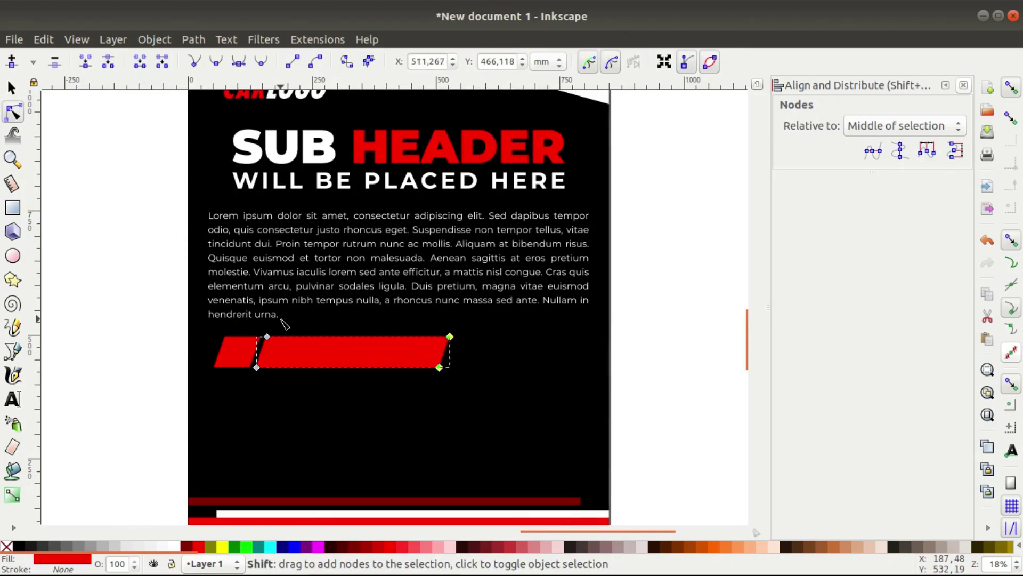
key("shift+Right")
key("shift+Right")
key("shift+Right")
key("shift+Right")
key("shift+Right")
key("shift+Right")
key("shift+Right")
key("shift+Right")
key("shift+Right")
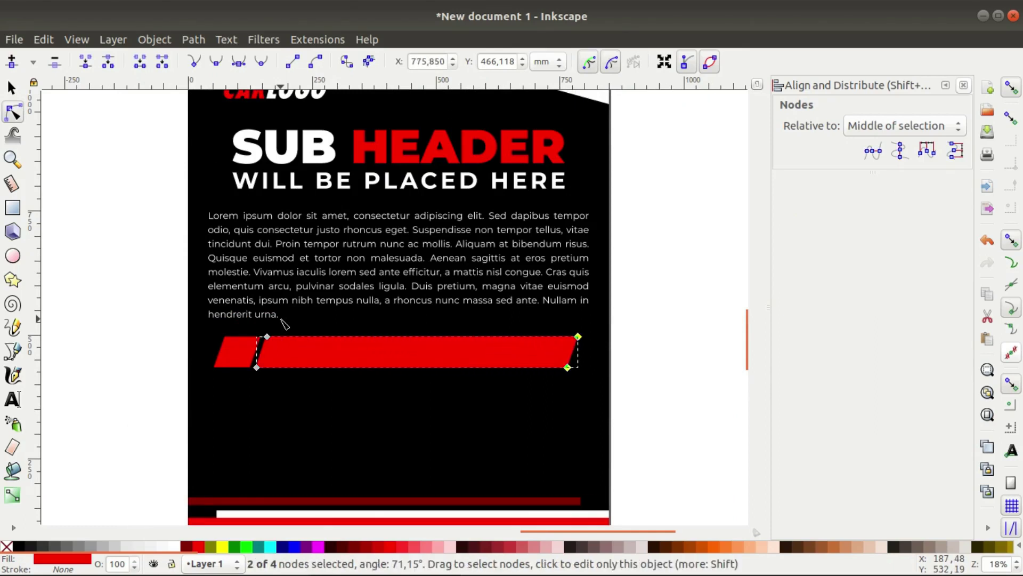
- Recolour the long bar dark grey and shift the red-grey bar pair down slightly
left_click(98, 545)
left_click(94, 547)
key("s")
left_click(73, 255)
left_click_drag(110, 404, 658, 323)
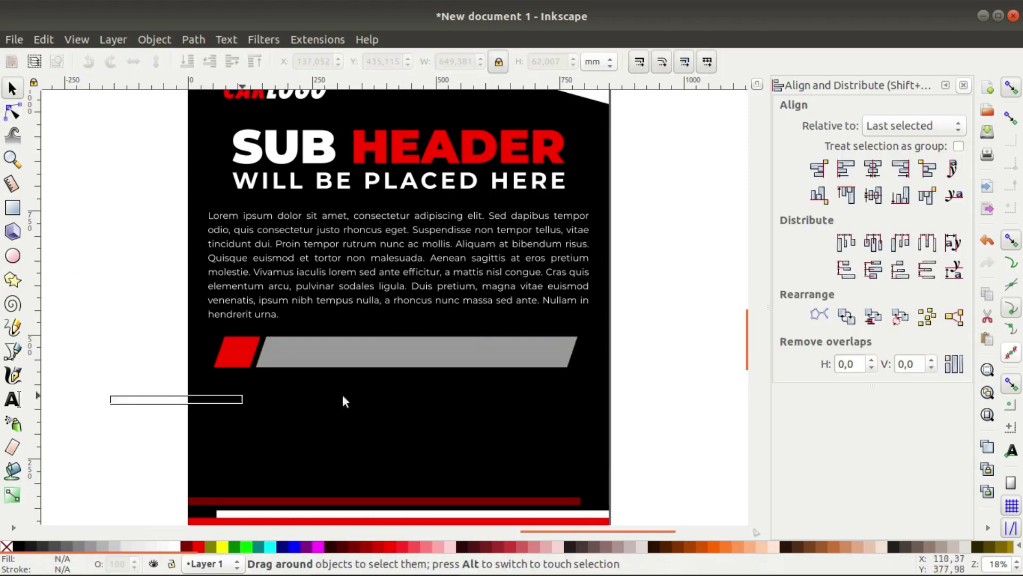
key("shift+Down")
key("shift+Down")
key("shift+Down")
key("shift+Down")
- Duplicate the bar pair twice, stacking the copies beneath the first
key("ctrl")
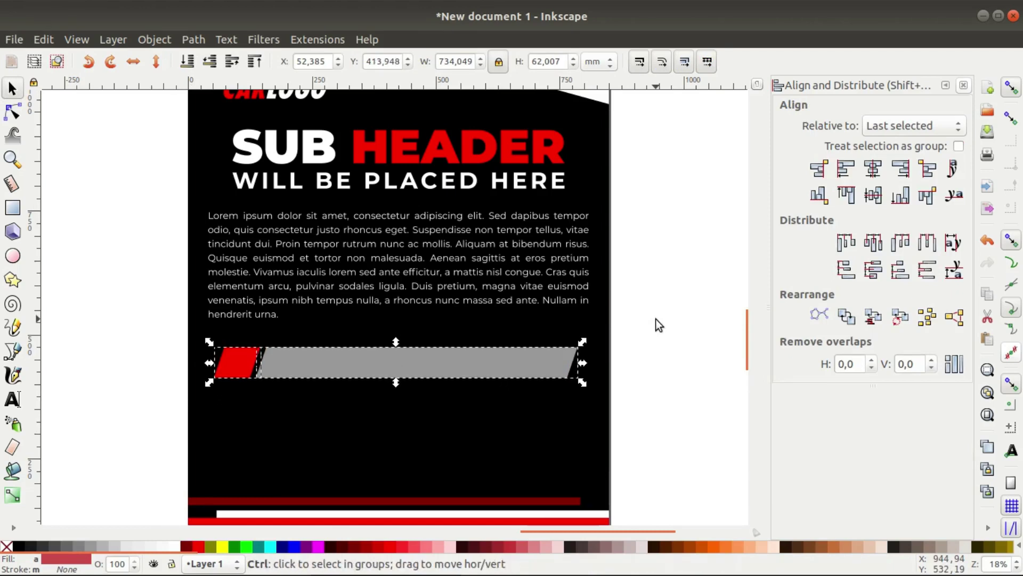
right_click(378, 360)
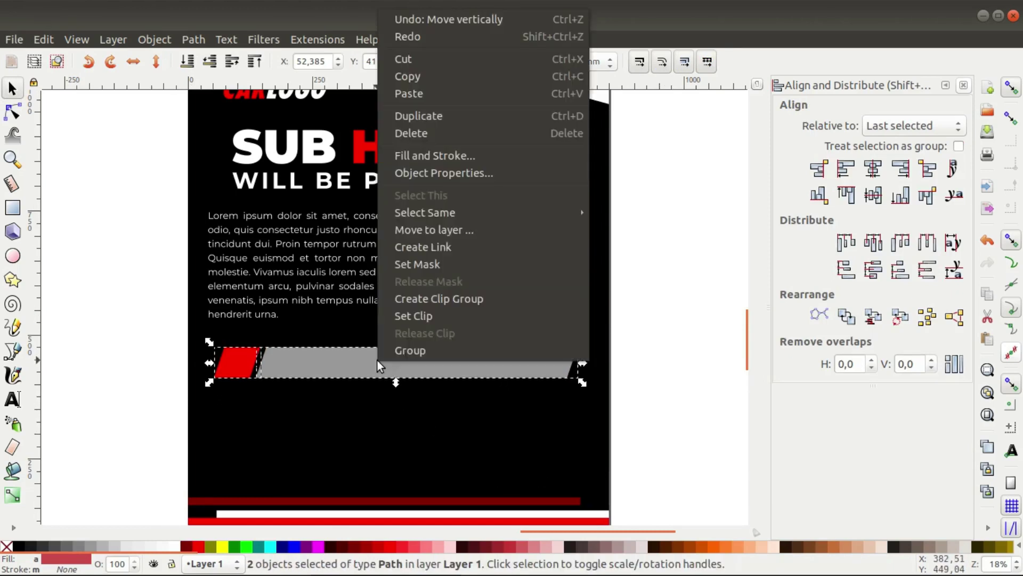
left_click(417, 120)
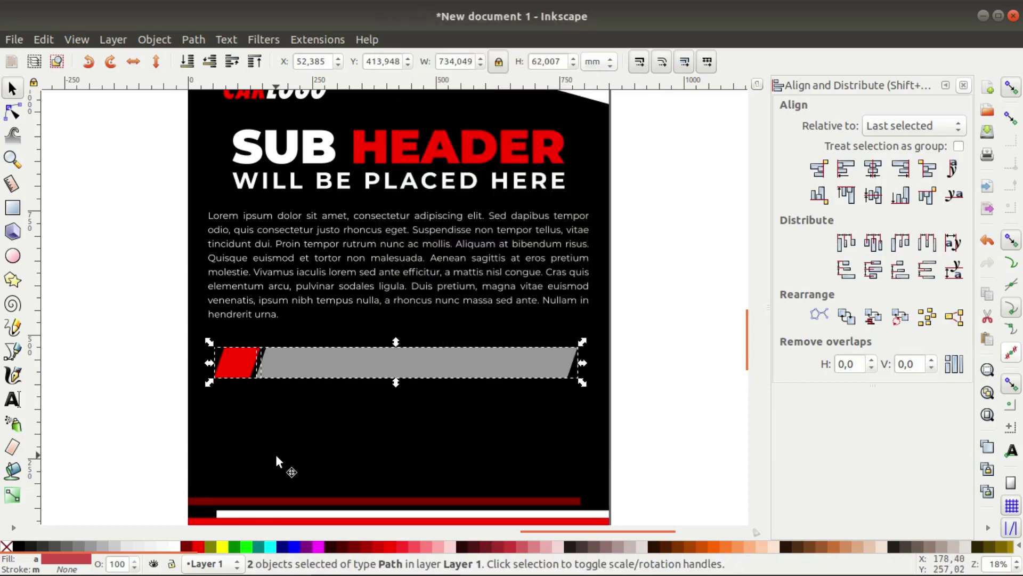
key("shift+Down")
key("shift+Down")
key("shift+Down")
key("shift+Down")
key("shift+Down")
key("shift+Down")
key("shift+Down")
key("shift+Down")
key("shift+Down")
key("shift+Down")
key("shift+Down")
key("shift+Down")
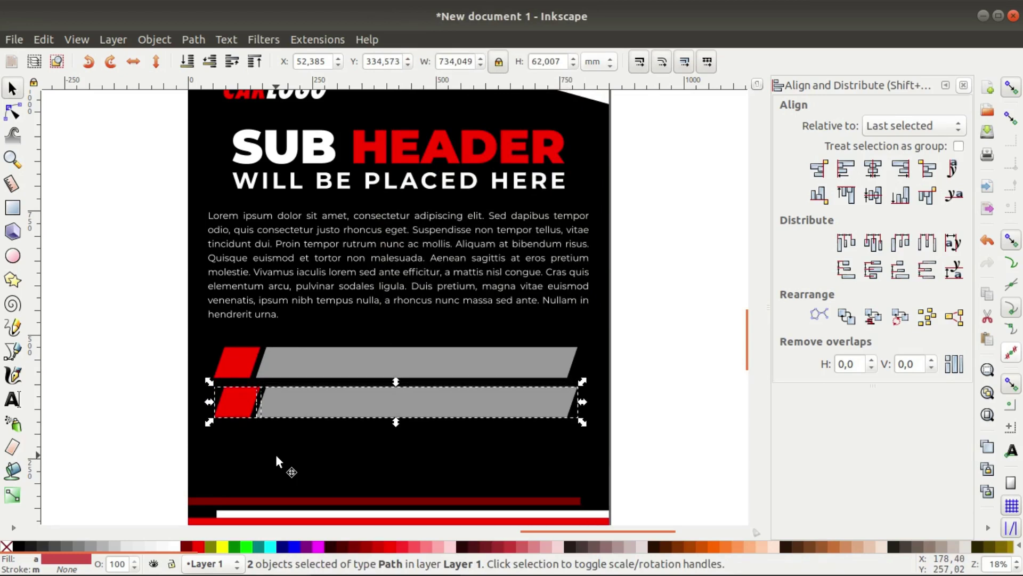
right_click(302, 404)
left_click(355, 159)
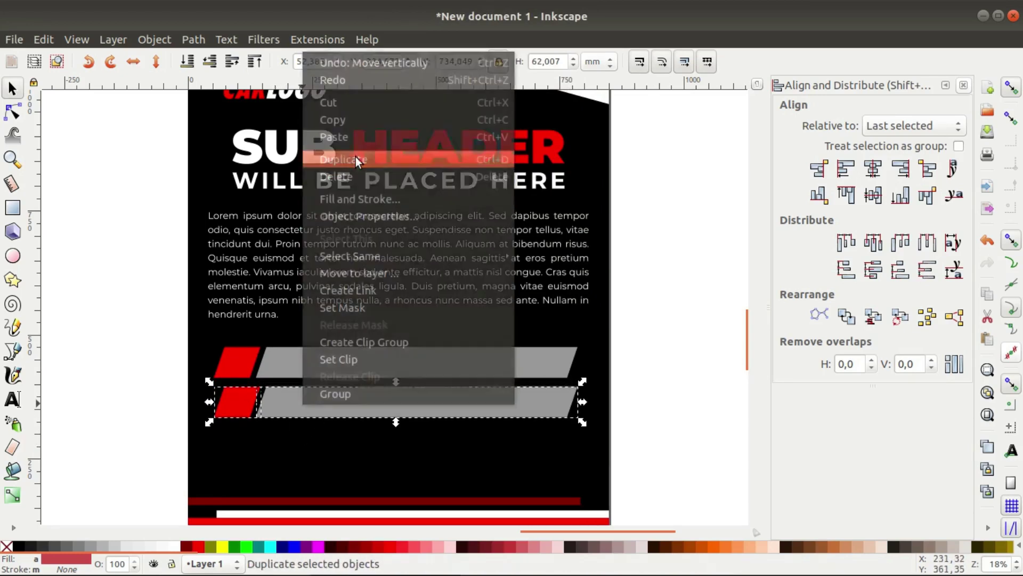
key("shift+Down")
key("shift+Down")
key("shift+Down")
key("shift+Down")
key("shift+Down")
key("shift+Down")
key("shift+Down")
key("shift+Down")
key("shift+Down")
key("shift+Down")
key("shift+Down")
key("shift+Down")
key("shift+Down")
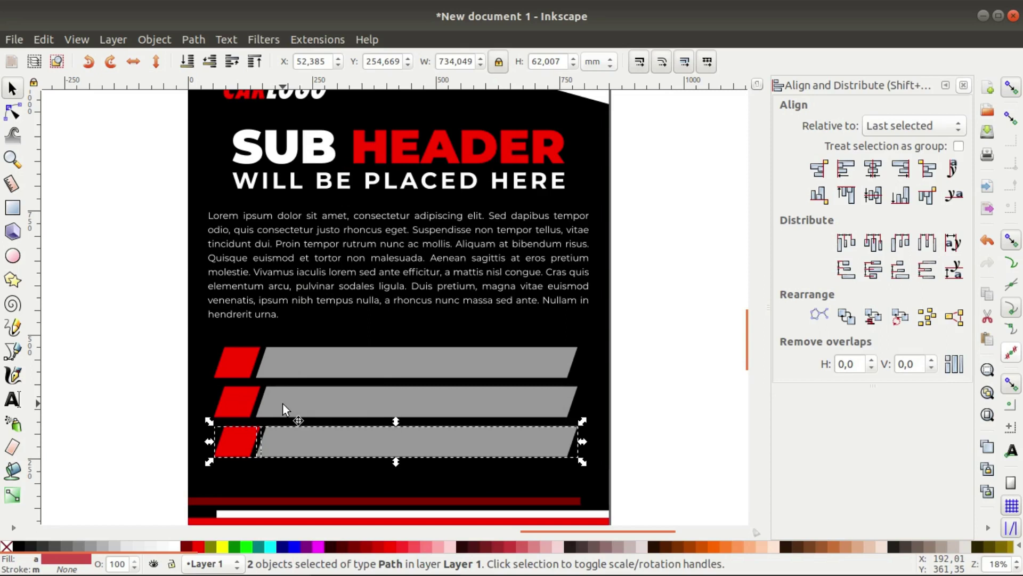
key("Escape")
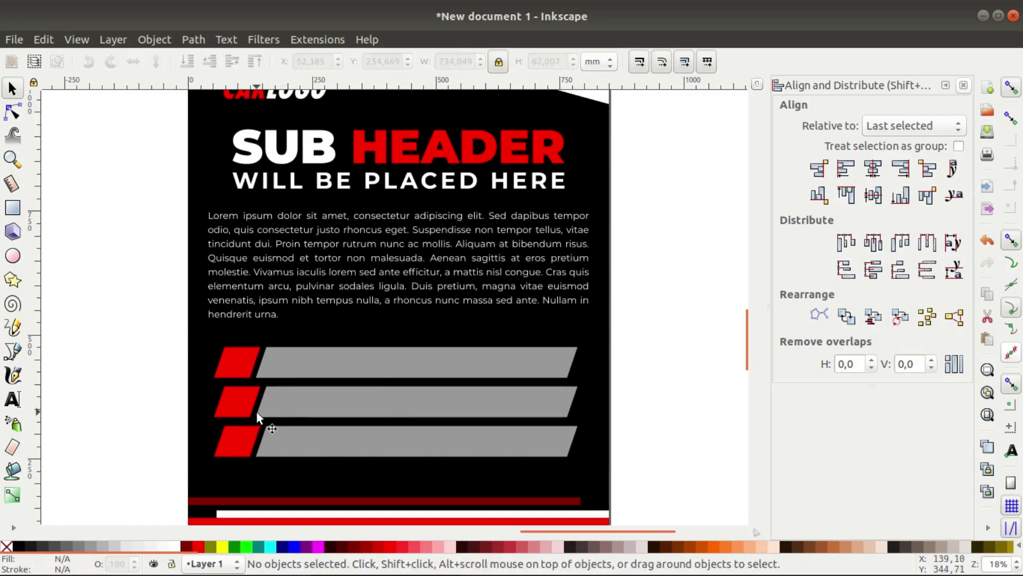
scroll(241, 440, "up", 1)
scroll(282, 413, "down", 1)
- Copy the paragraph's opening words and paste them as new text on the first bar
scroll(294, 394, "up", 1)
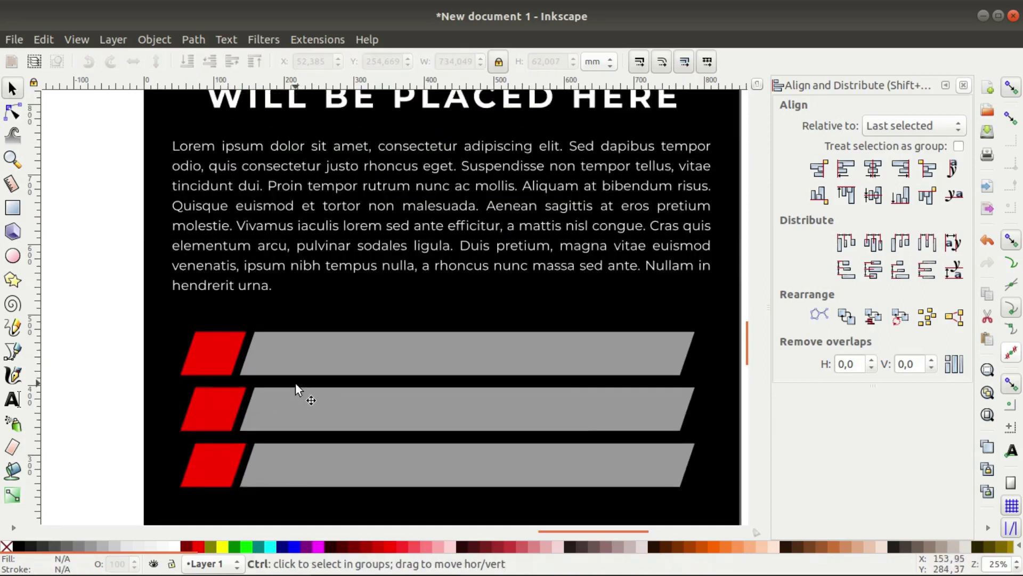
key("t")
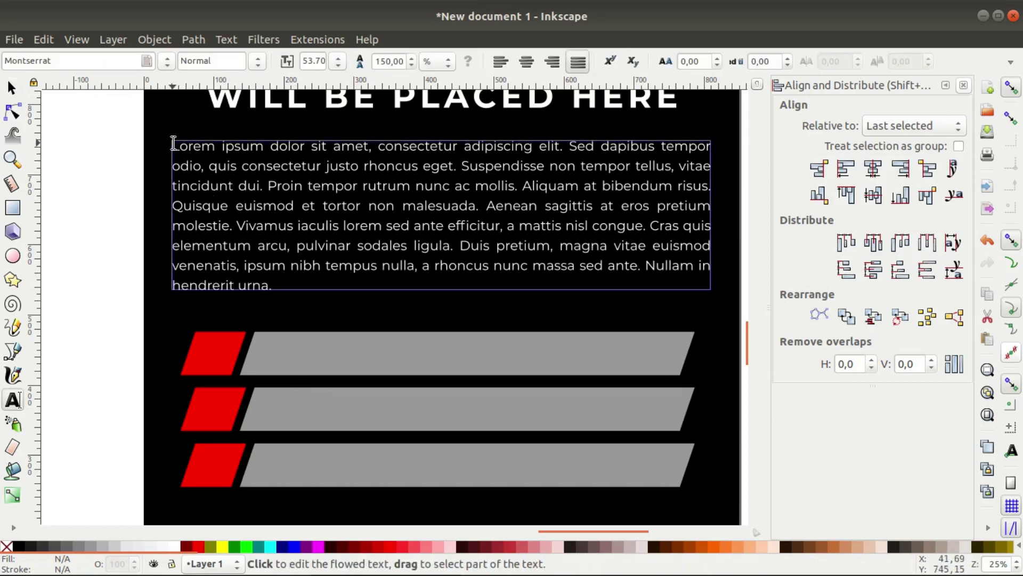
left_click(176, 148)
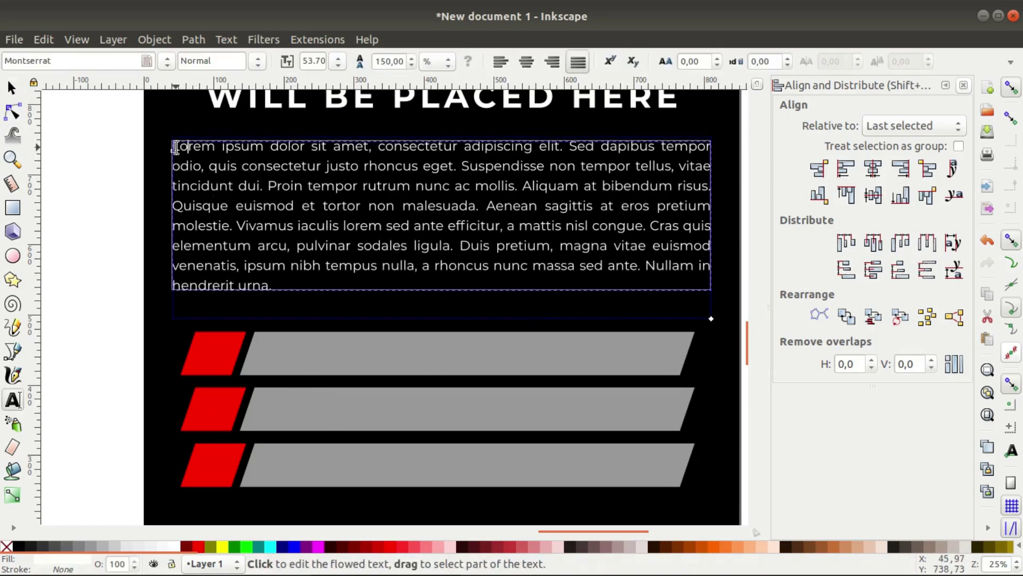
left_click_drag(176, 147, 556, 142)
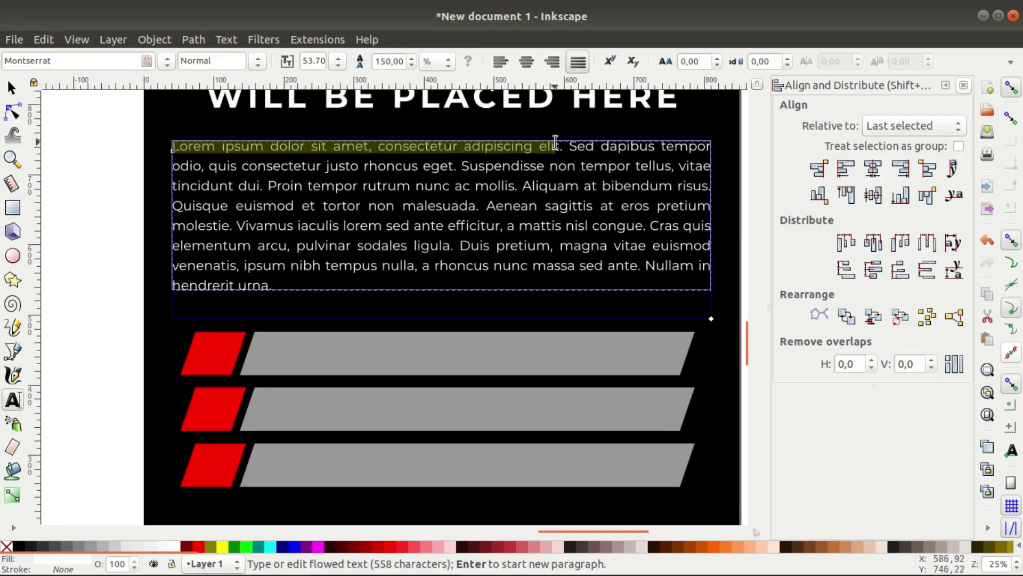
left_click(266, 352)
key("ctrl+v")
- Set the bar text to Montserrat Normal at size 60
left_click(90, 62)
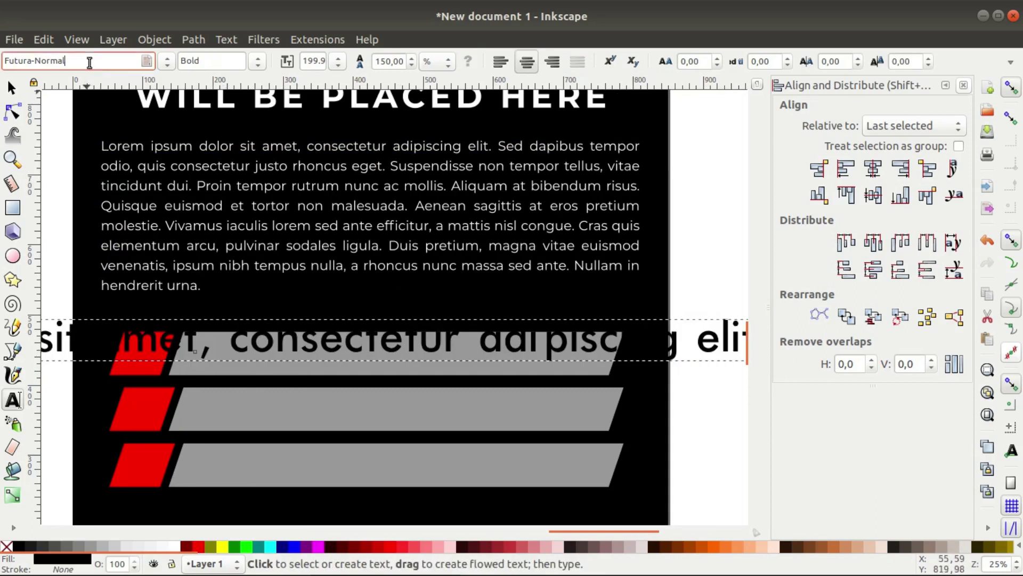
triple_click(89, 62)
type("Mon")
key("Return")
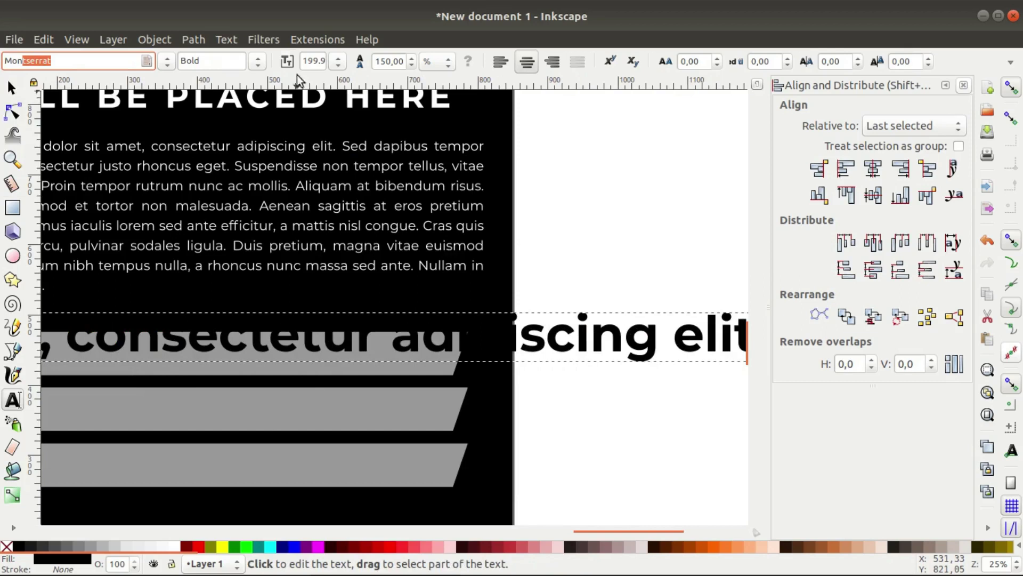
left_click(258, 62)
left_click(258, 182)
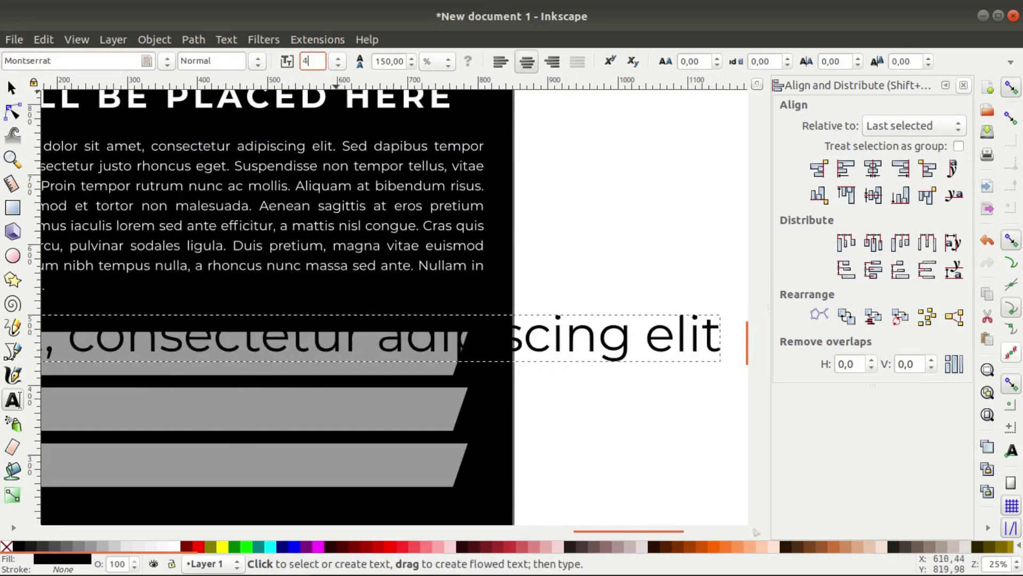
type("0")
key("Return")
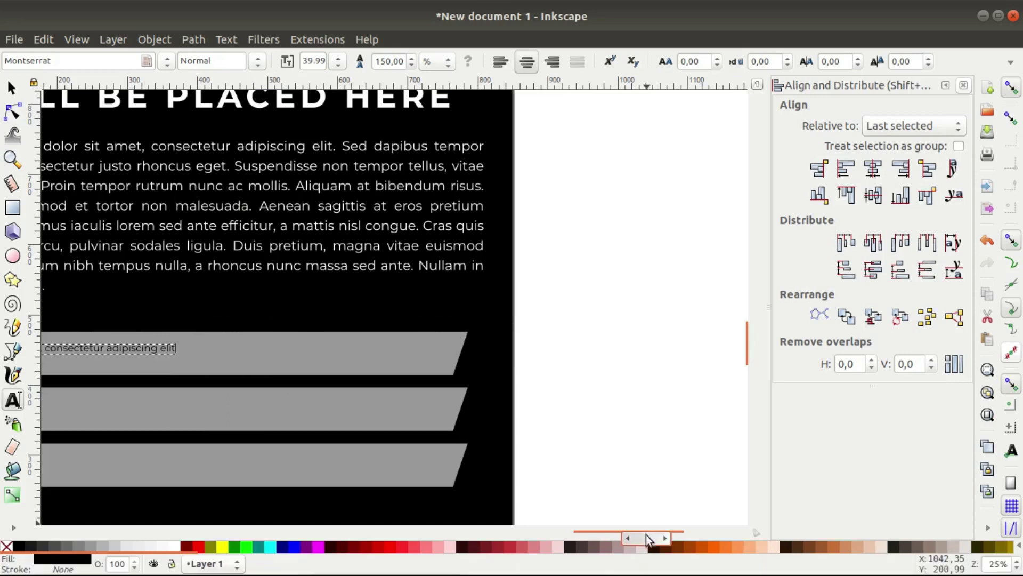
left_click_drag(648, 539, 619, 540)
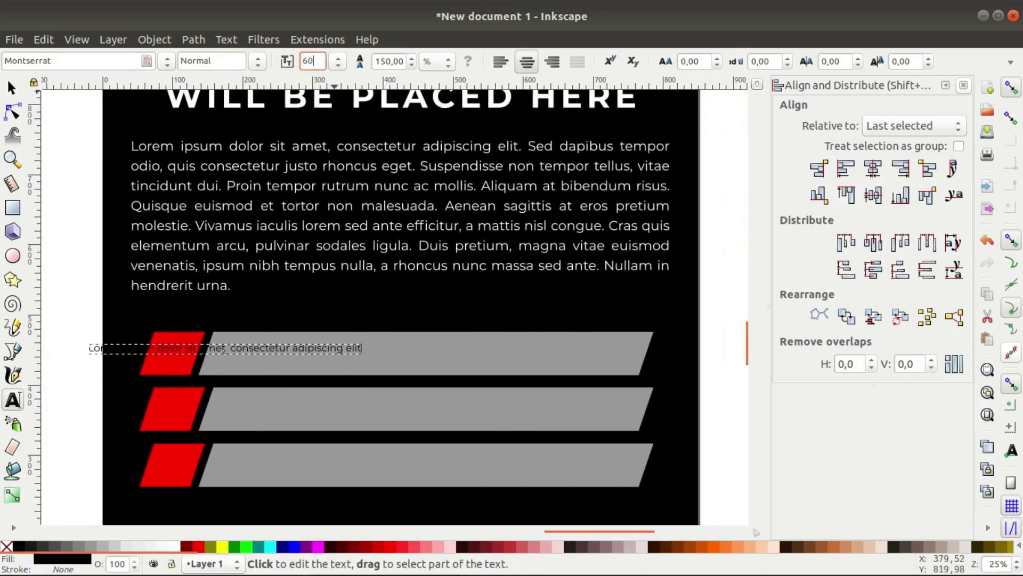
key("Return")
- Centre the text horizontally and vertically on the top grey bar
left_click(12, 87)
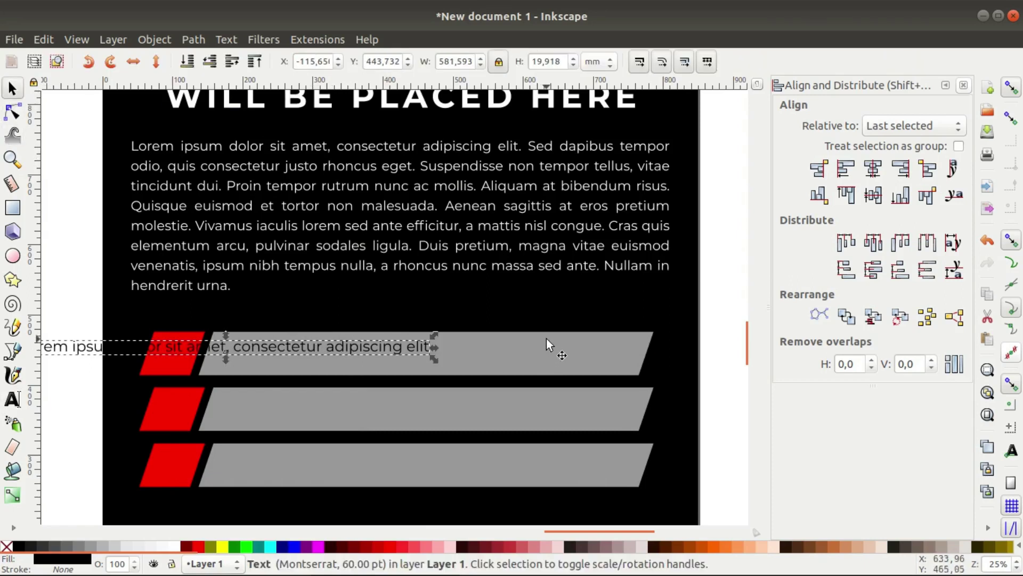
left_click(546, 341, "shift")
left_click(874, 169)
left_click(873, 195)
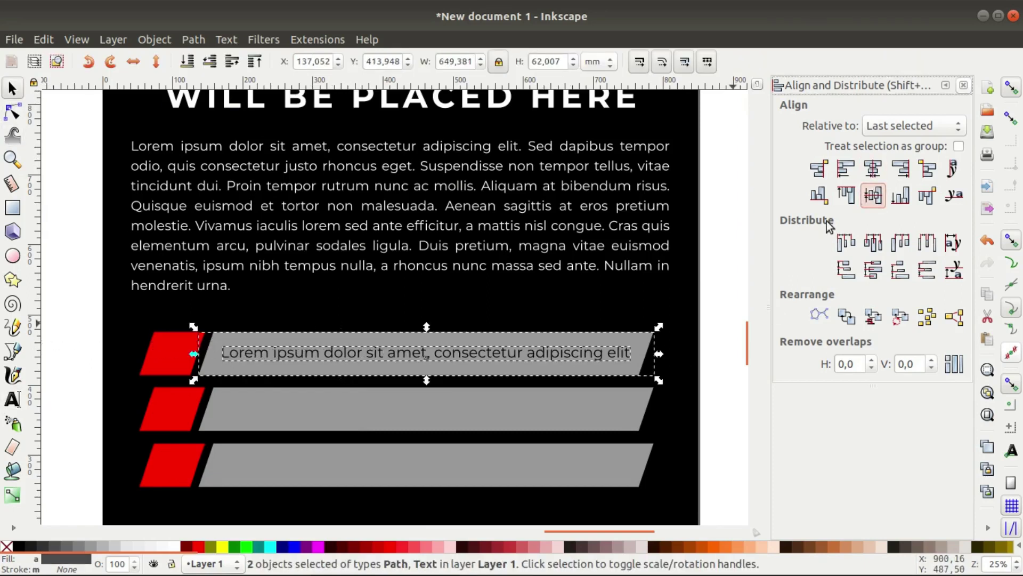
left_click(661, 283)
- Centre the text copies on the second and third grey bars
left_click(571, 349)
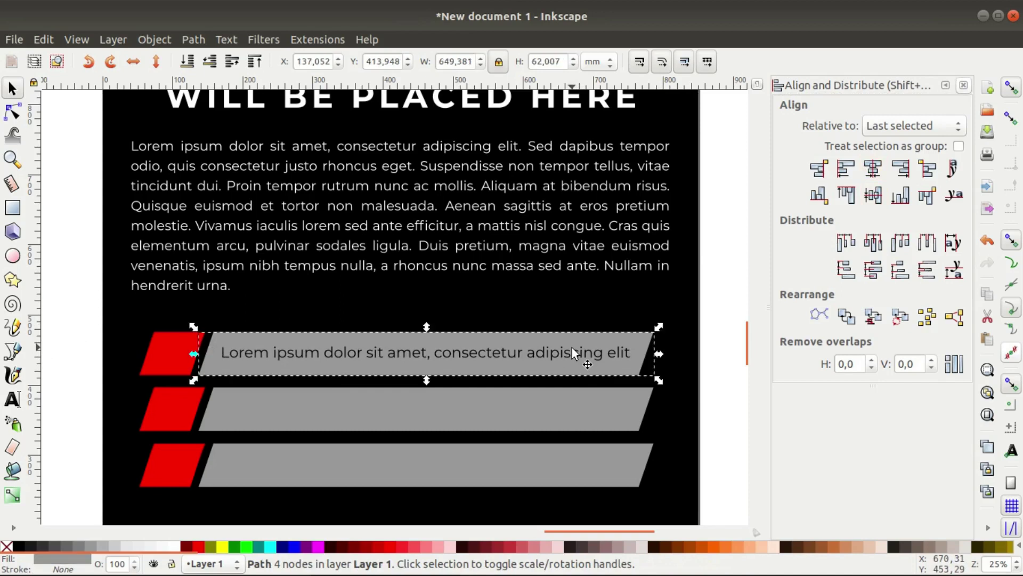
left_click(541, 354)
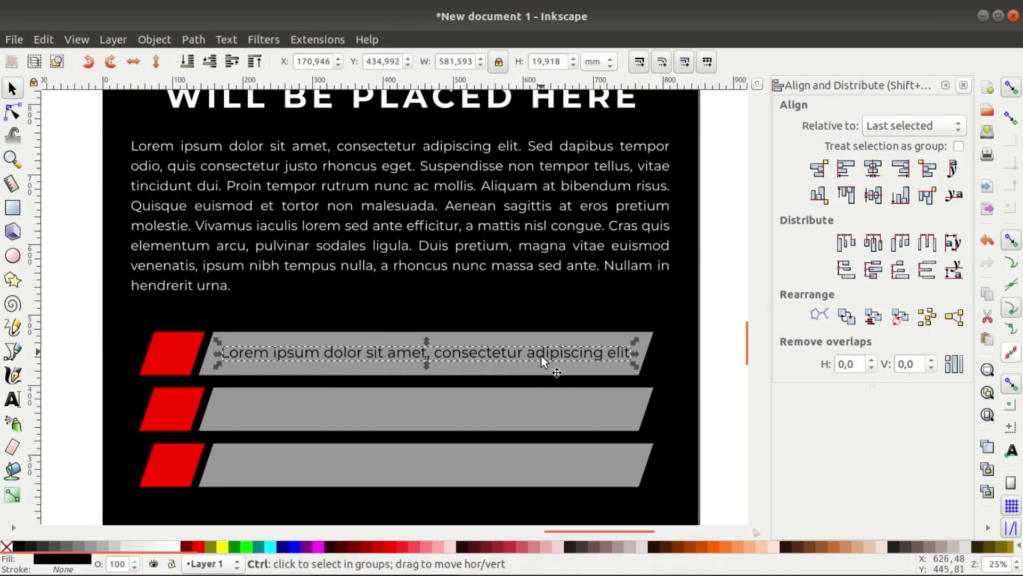
left_click(531, 404, "shift")
left_click(873, 194)
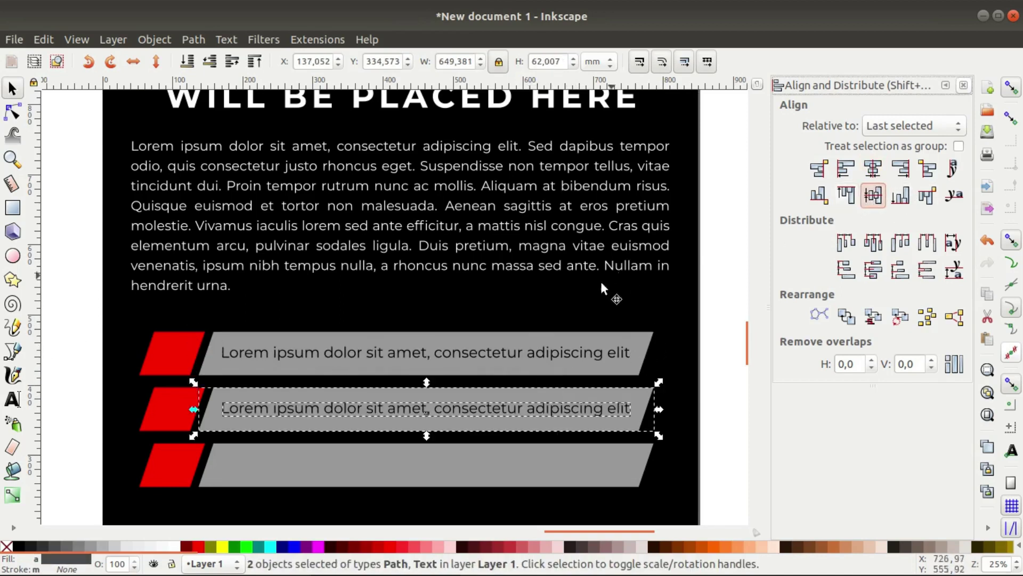
left_click(515, 337)
double_click(477, 352)
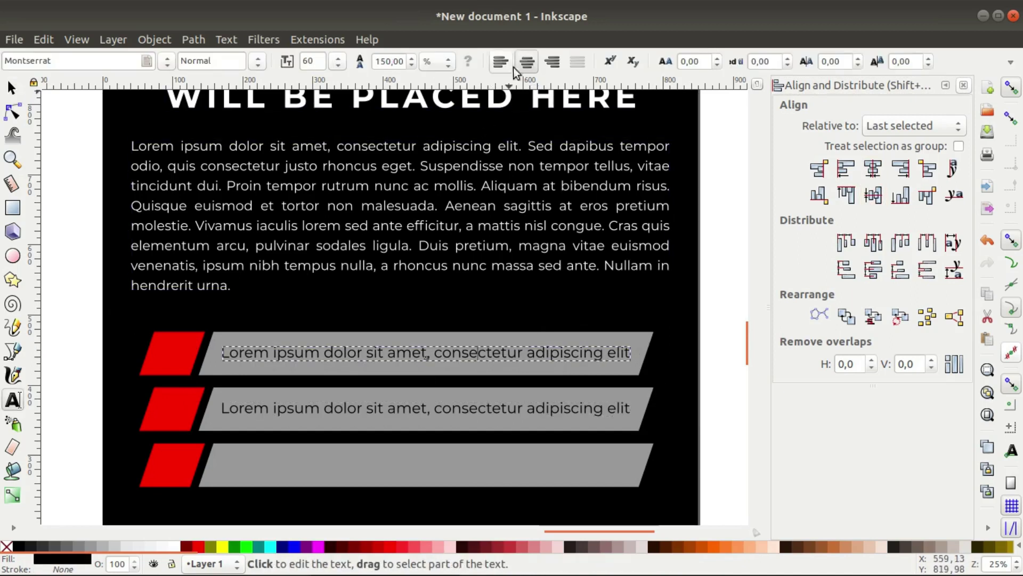
left_click(414, 408)
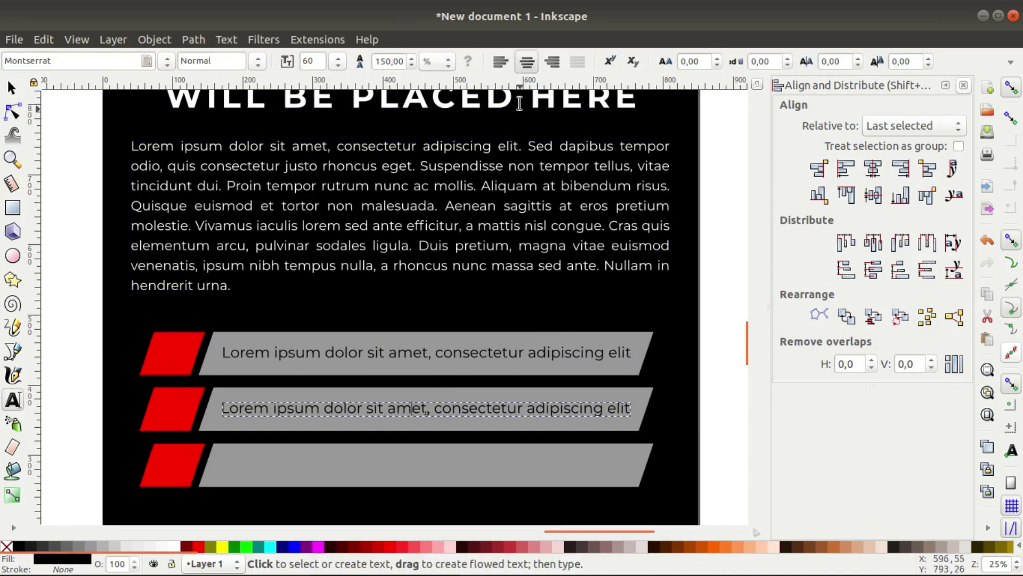
key("F1")
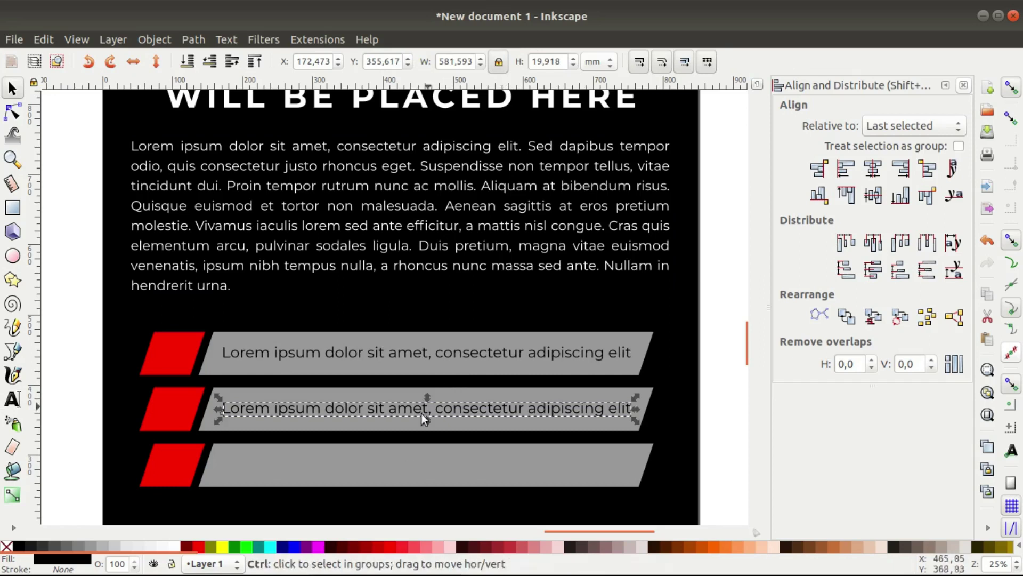
left_click(376, 465, "shift")
left_click(873, 195)
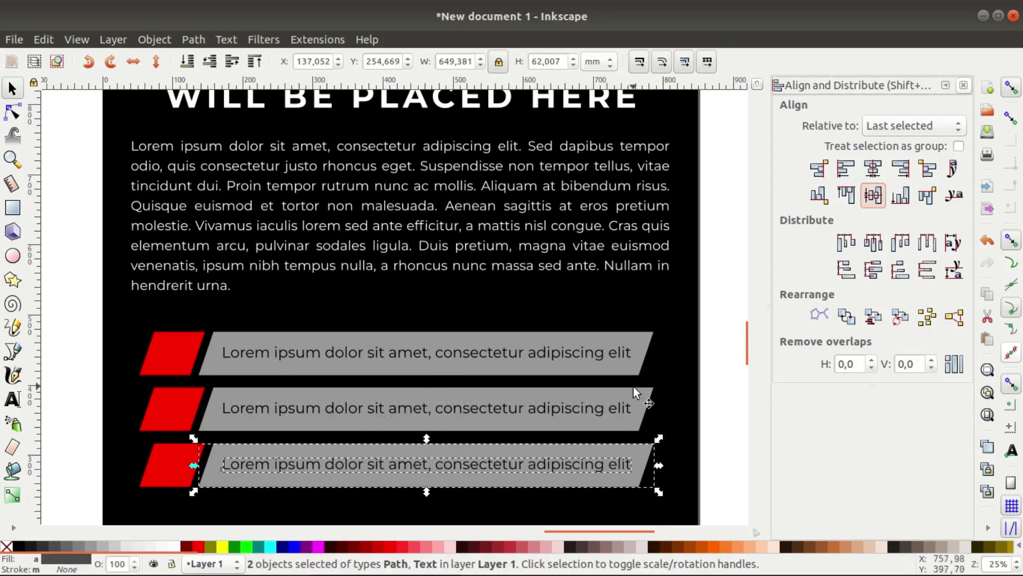
left_click(661, 328)
double_click(549, 209)
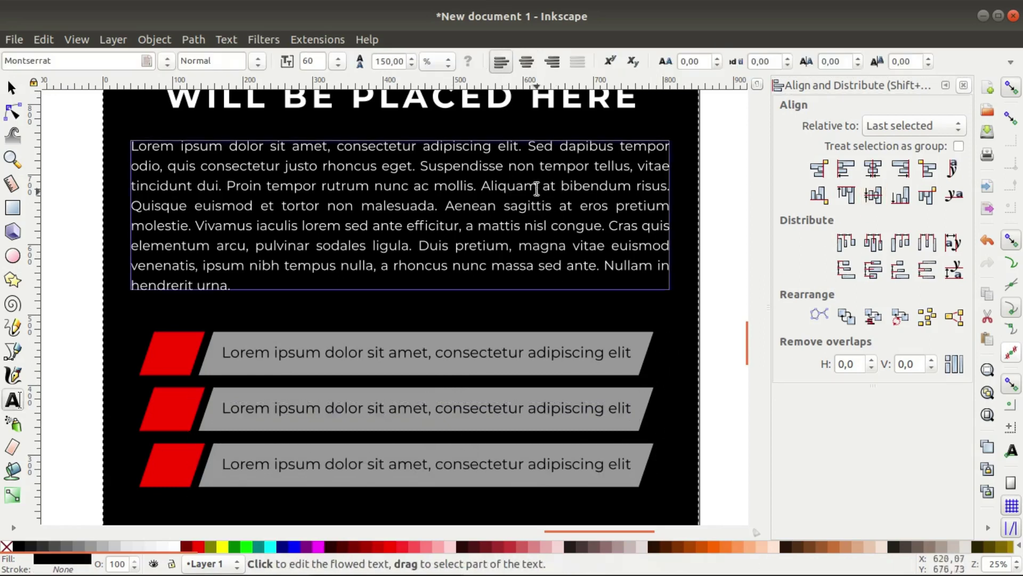
- Replace the second bar's text with 'Sed dapibus tempor odio' copied from the paragraph
left_click_drag(528, 146, 137, 173)
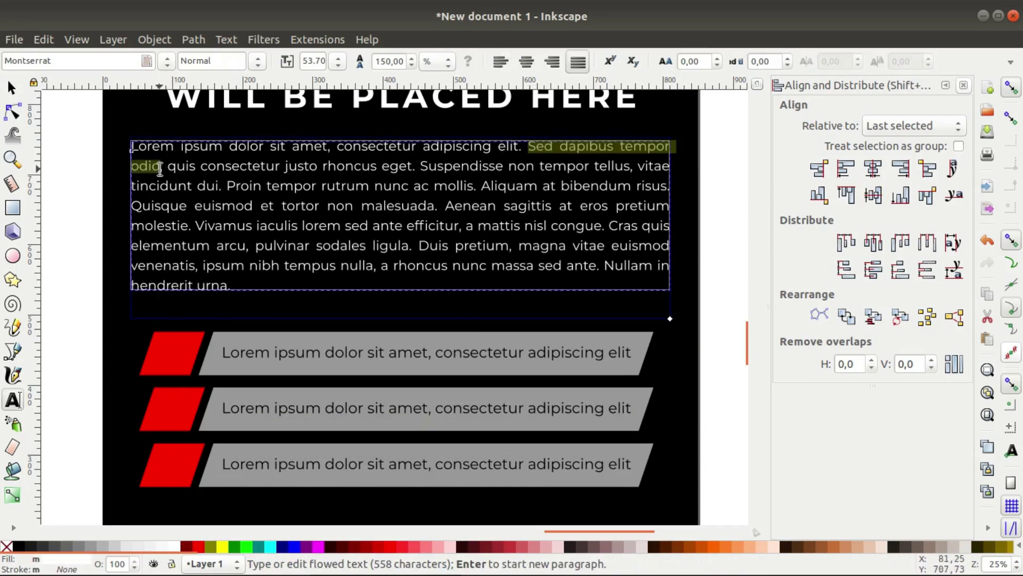
left_click(271, 408)
key("ctrl+a")
type("Sed dapibus tempor odio")
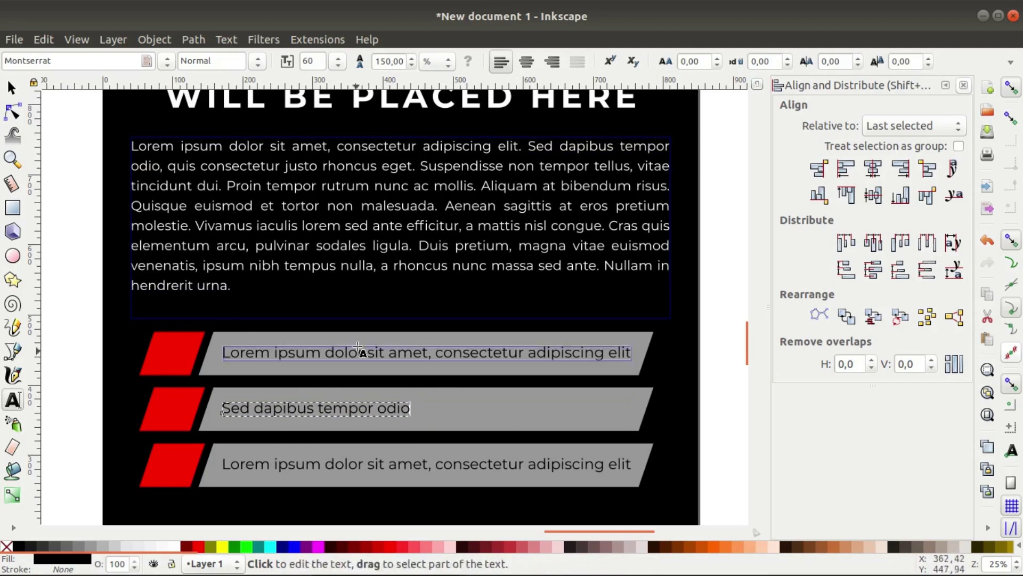
- Replace the third bar's text with 'quis consectetur justo rhoncus eget' copied from the paragraph
left_click_drag(168, 166, 413, 166)
key("ctrl+c")
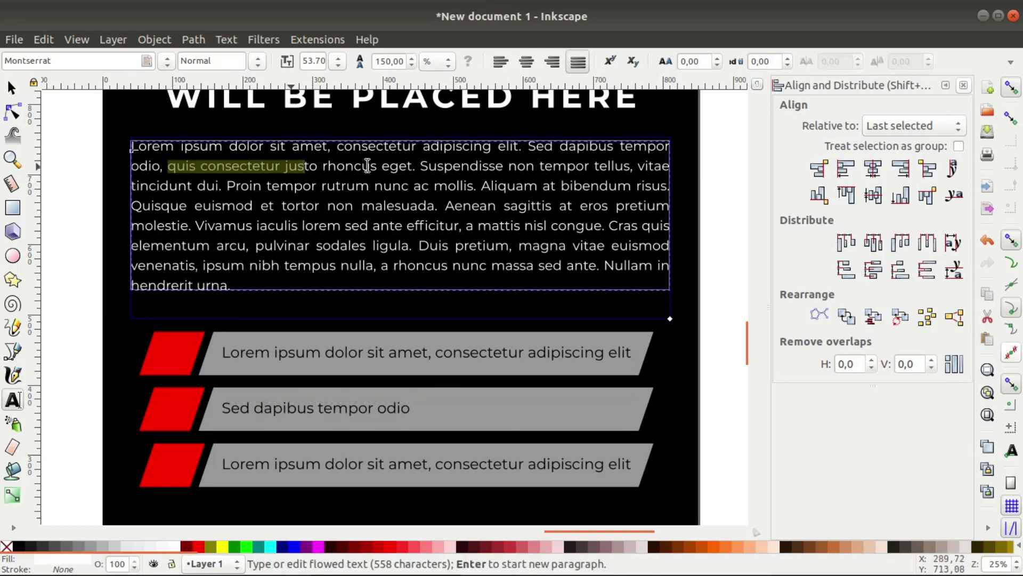
left_click(390, 472)
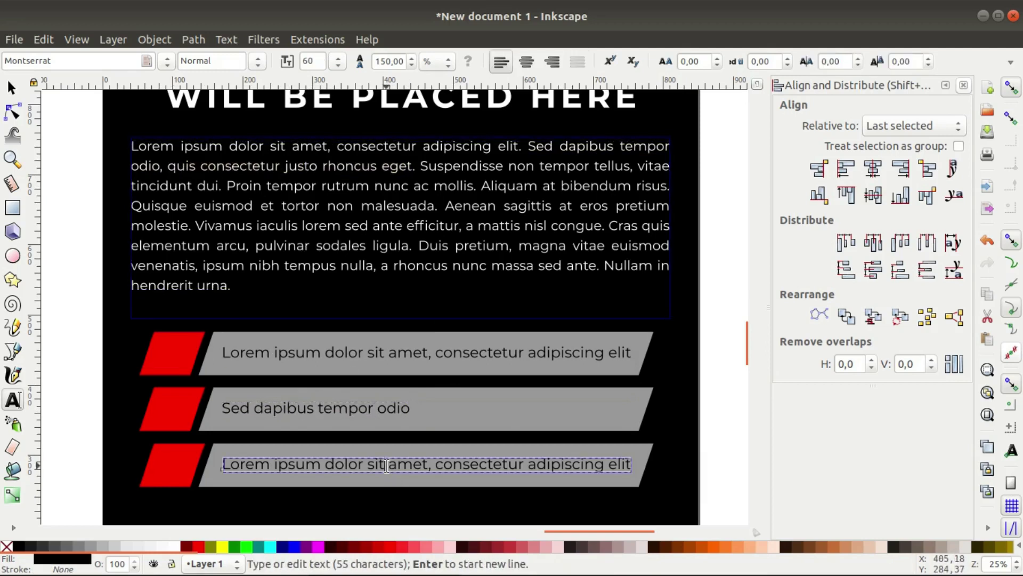
key("ctrl+a")
key("ctrl+v")
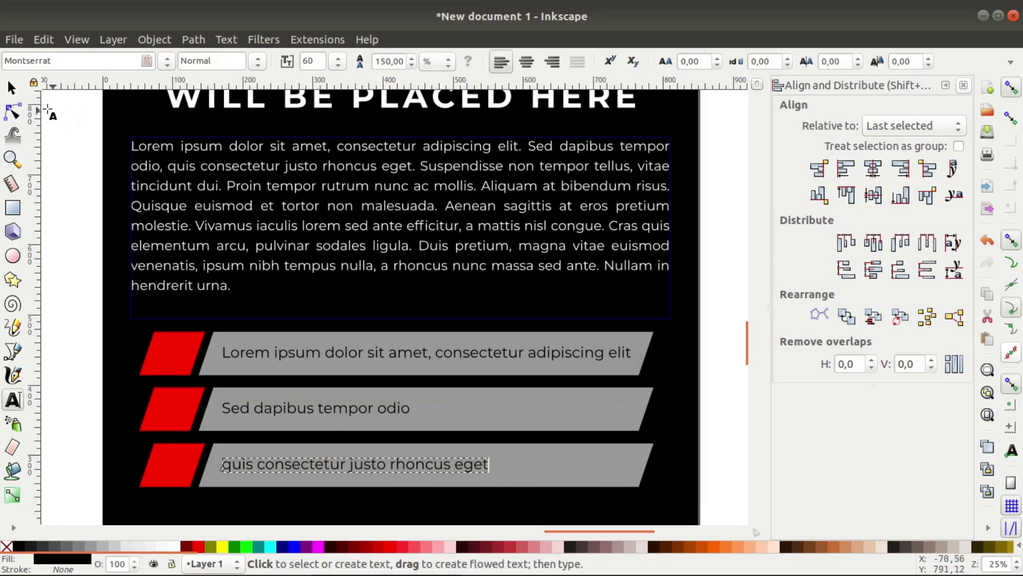
key("F1")
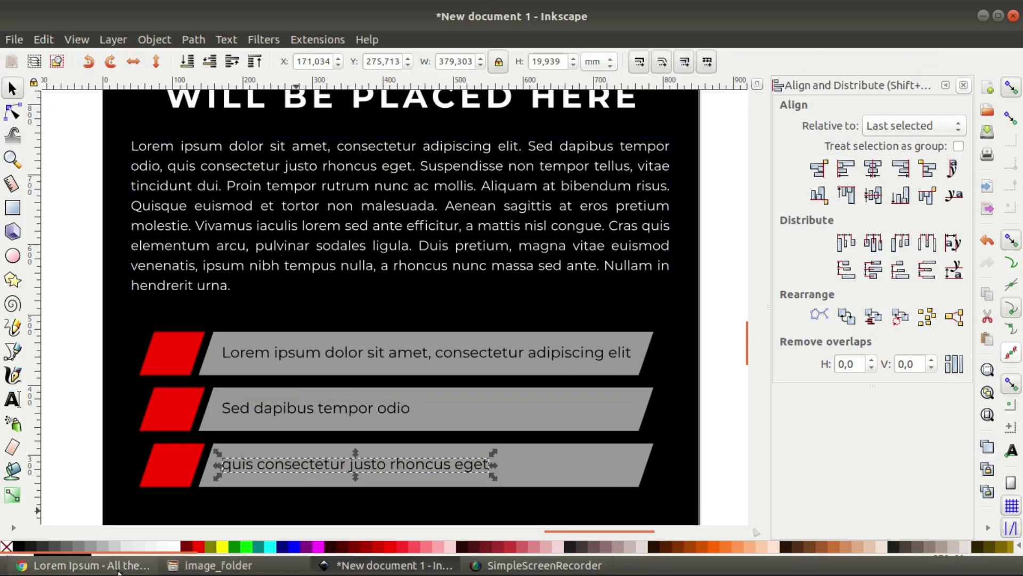
left_click(211, 568)
- Import icon1.png and icon2.png from the image folder onto the first and second red bars
left_click(689, 212)
left_click_drag(690, 212, 177, 325)
mouse_move(765, 219)
left_mouse_down()
mouse_move(756, 268)
mouse_move(181, 420)
left_mouse_up()
mouse_move(840, 232)
left_mouse_down()
mouse_move(819, 300)
mouse_move(161, 466)
left_mouse_up()
- Centre the first and second icons horizontally and vertically on their red bars
left_click(172, 335)
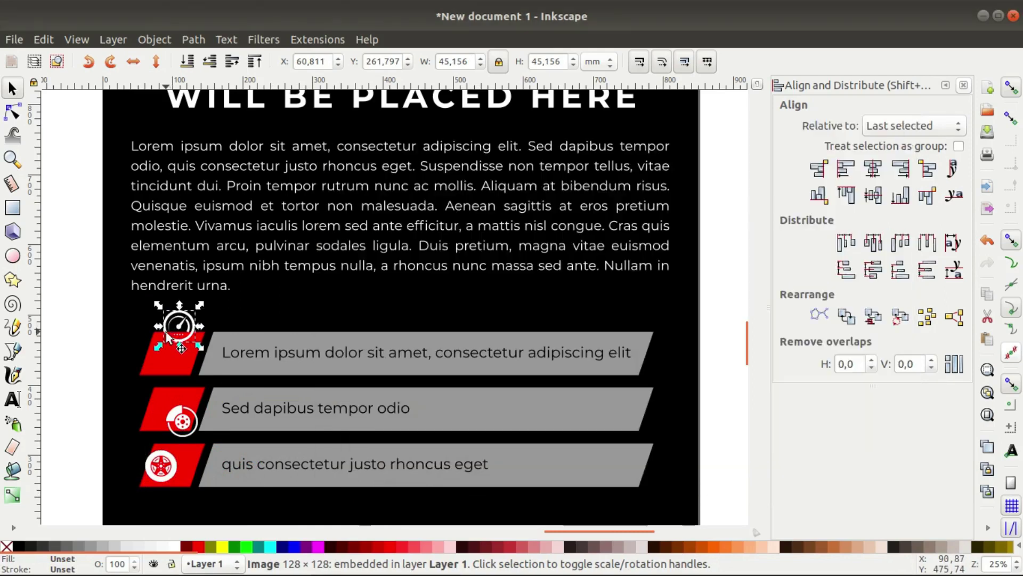
left_click(165, 365, "shift")
left_click(874, 169)
left_click(874, 196)
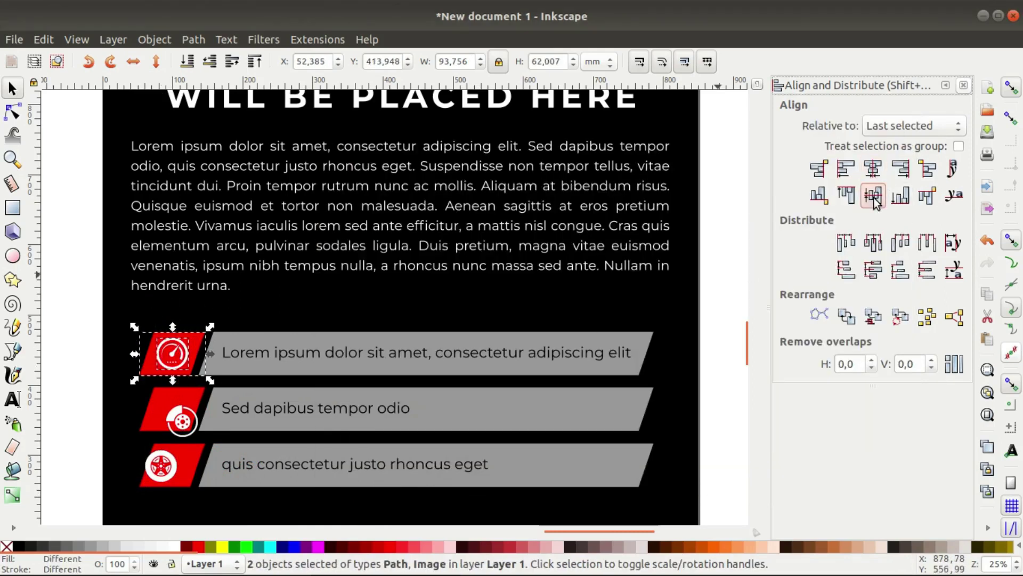
left_click(181, 422)
left_click(176, 388, "shift")
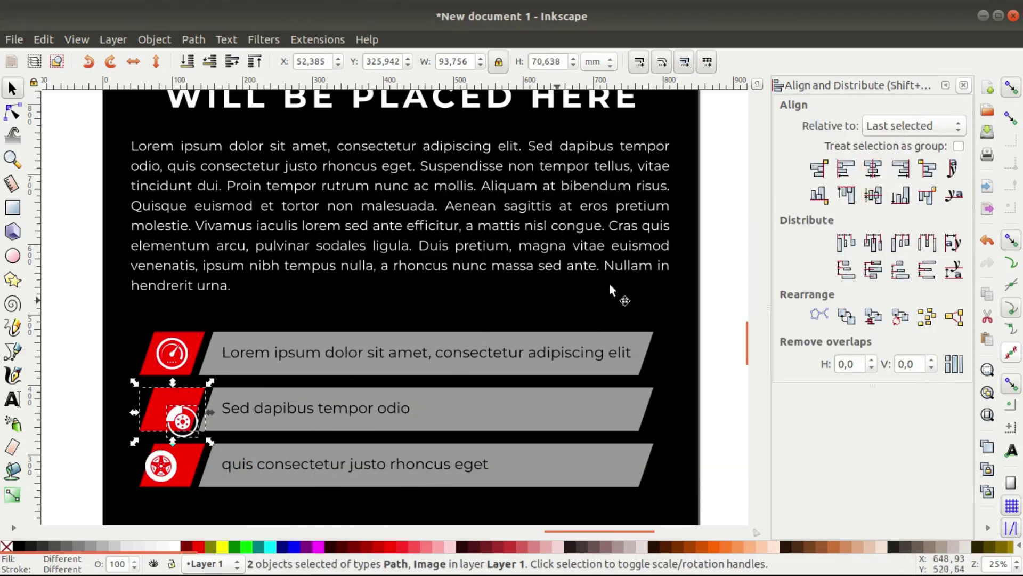
left_click(874, 169)
left_click(874, 197)
- Centre the wheel icon horizontally and vertically on the third red bar
left_click(201, 468)
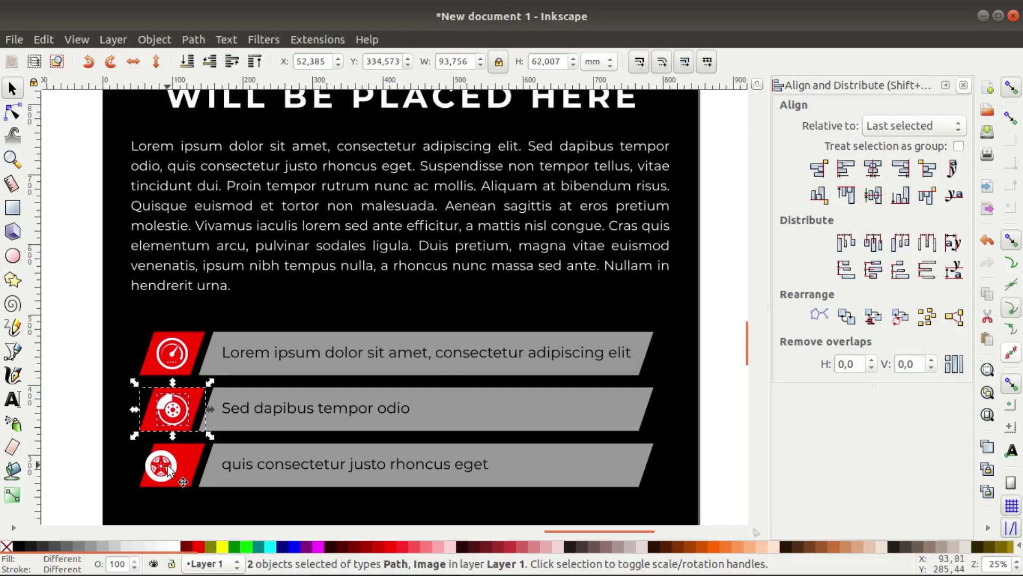
left_click(187, 456, "shift")
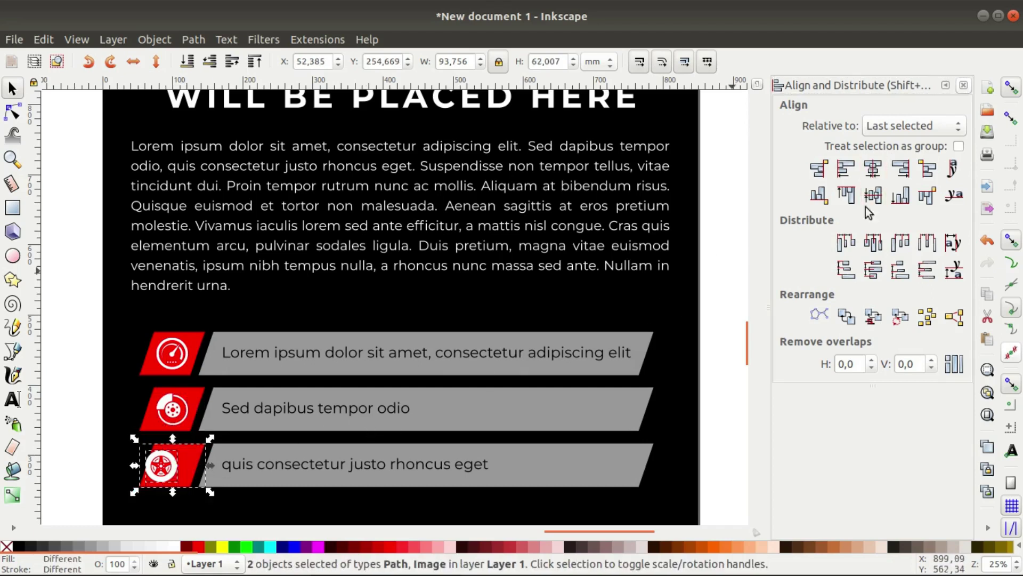
left_click(874, 169)
left_click(874, 196)
scroll(392, 300, "down", 3)
scroll(392, 299, "down", 5)
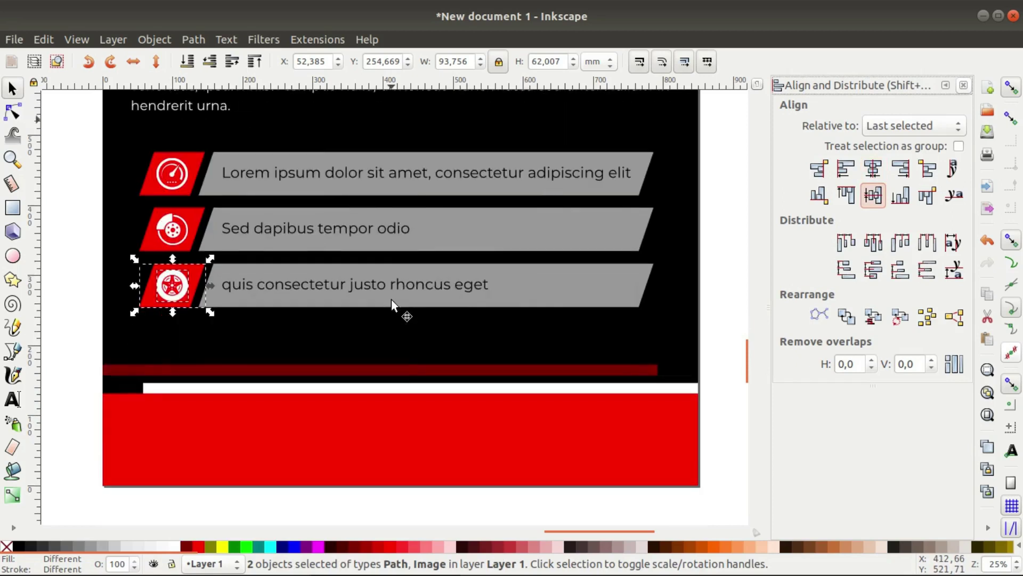
scroll(391, 299, "down", 3)
left_click(252, 456)
key("t")
left_click(199, 374)
type("ww.yourwebsite.com")
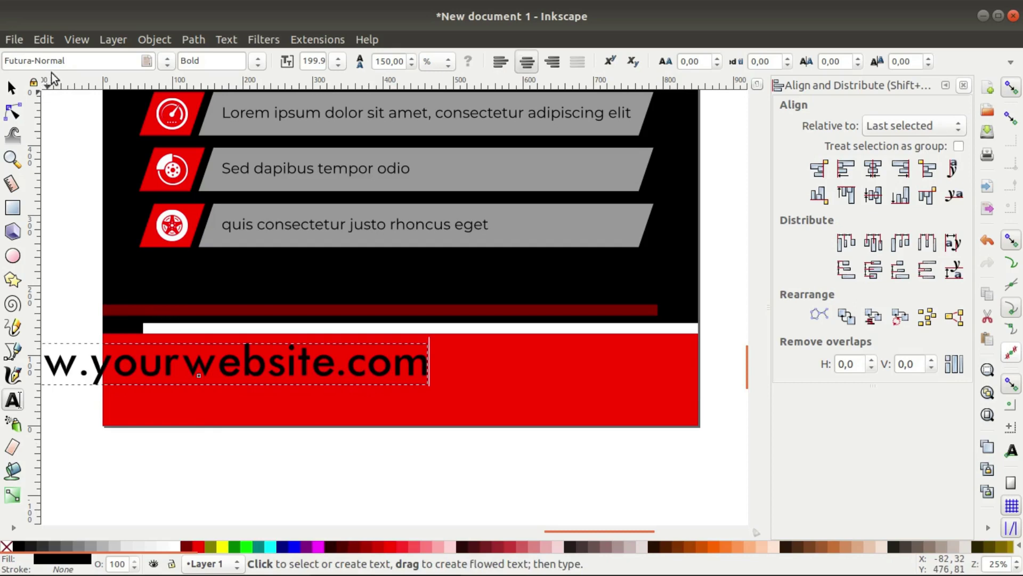
- Set the website text to Montserrat in a lighter weight with white fill
left_click(74, 60)
type("Mon")
key("Return")
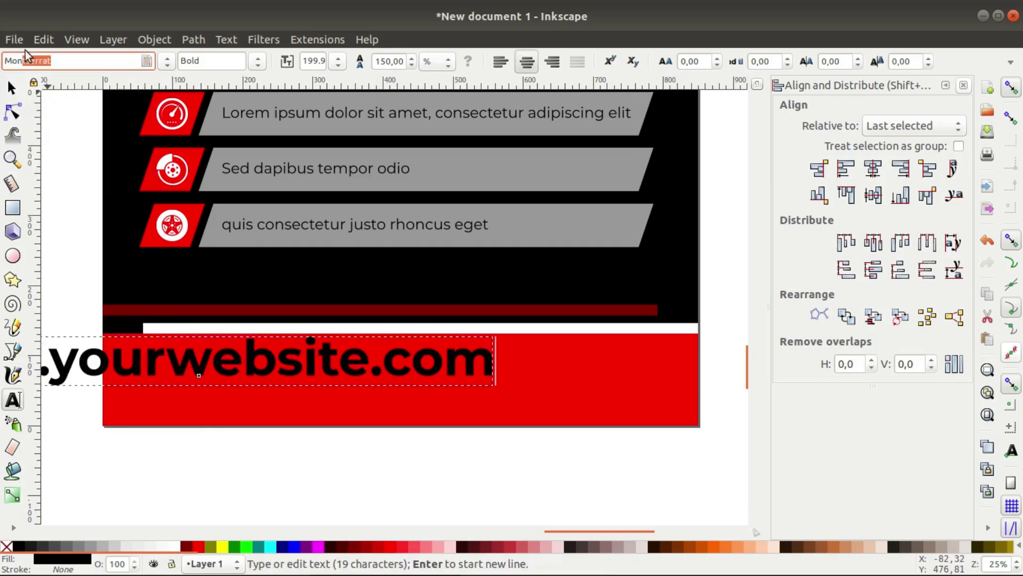
left_click(260, 60)
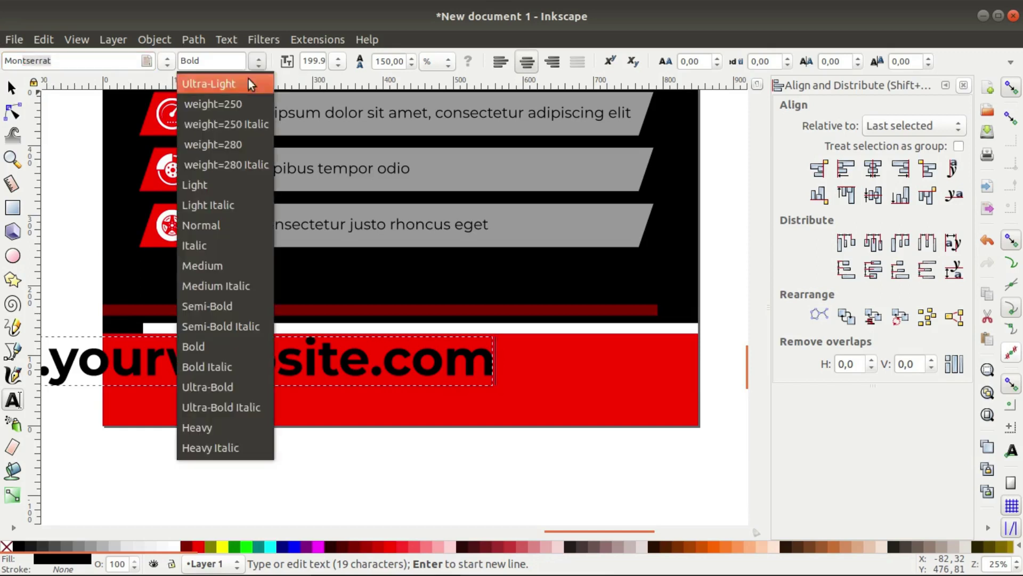
left_click(200, 265)
left_click(12, 87)
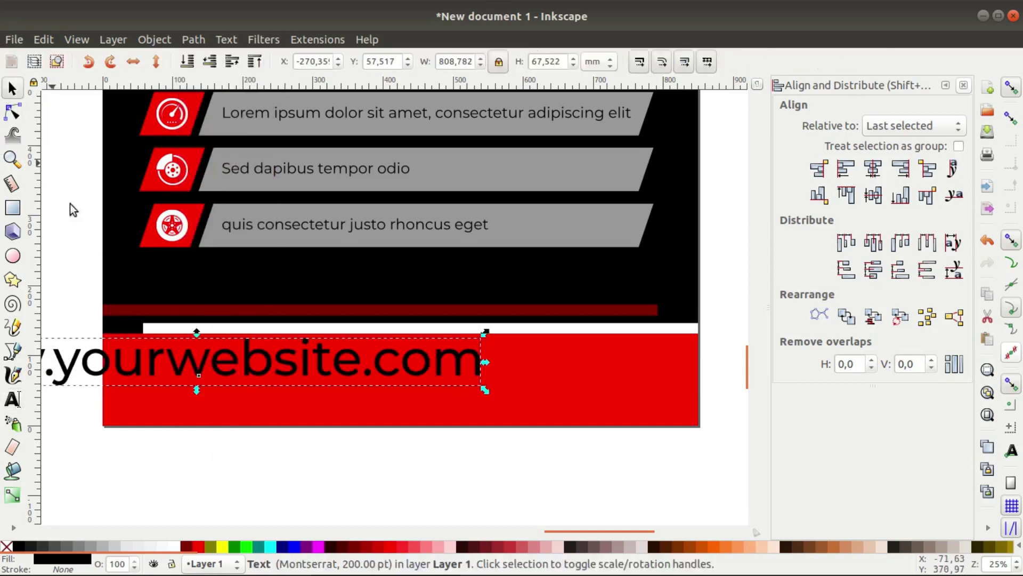
left_click(174, 546)
- Shrink the website text and centre it on the red footer rectangle
left_click_drag(244, 362, 522, 376)
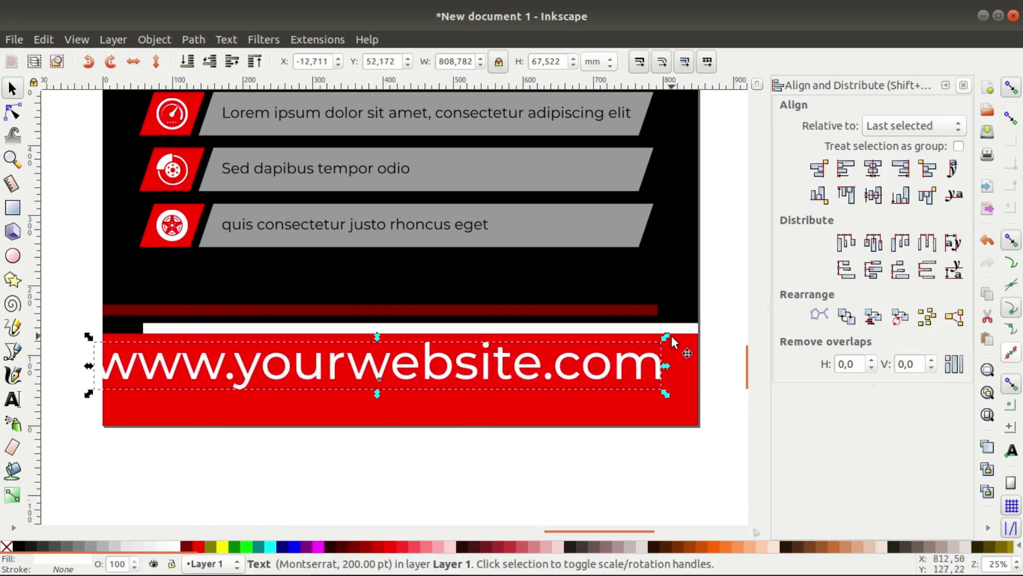
left_click_drag(666, 338, 654, 351)
left_click(640, 376, "shift")
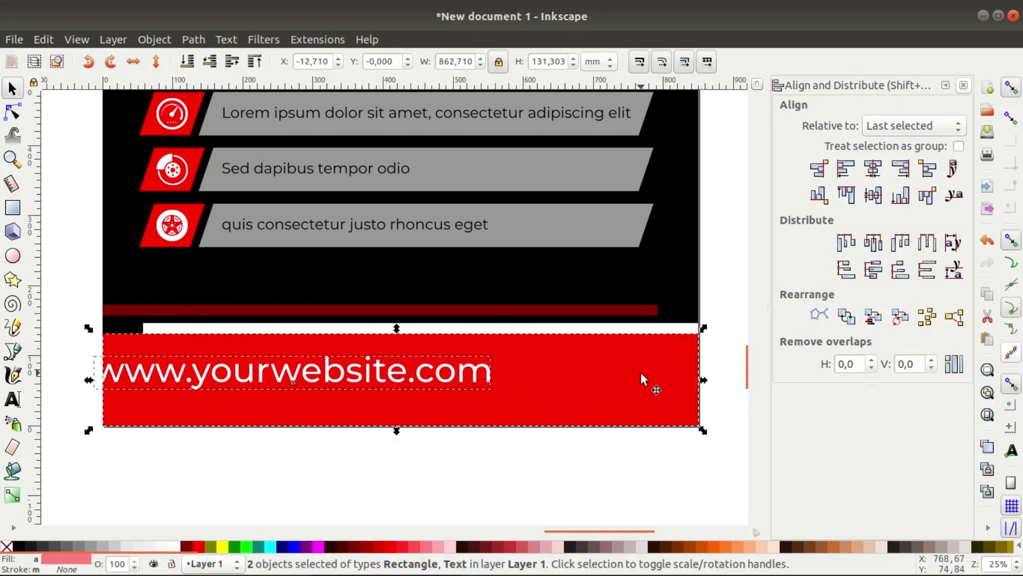
left_click(873, 169)
left_click(873, 194)
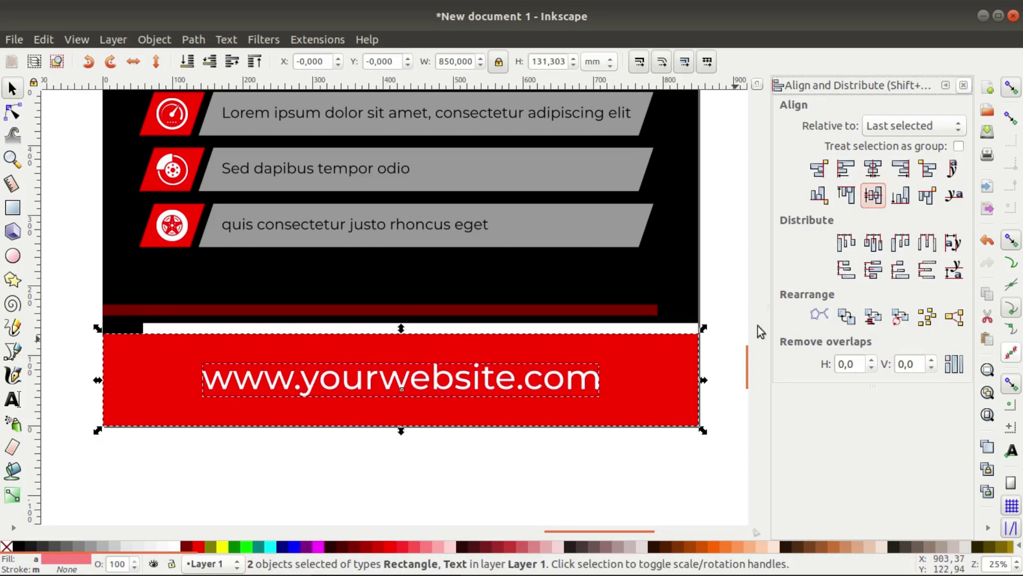
left_click(515, 510)
scroll(500, 465, "down", 1, "ctrl")
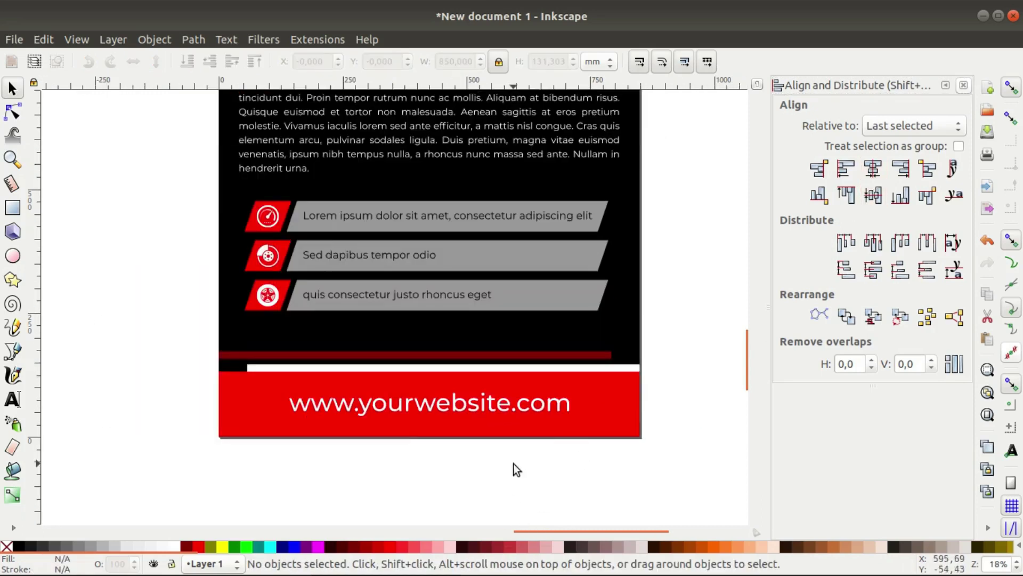
- Nudge the three feature bars with their icons and text slightly lower
scroll(269, 354, "up", 3)
scroll(164, 339, "down", 1, "ctrl")
scroll(155, 416, "up", 2)
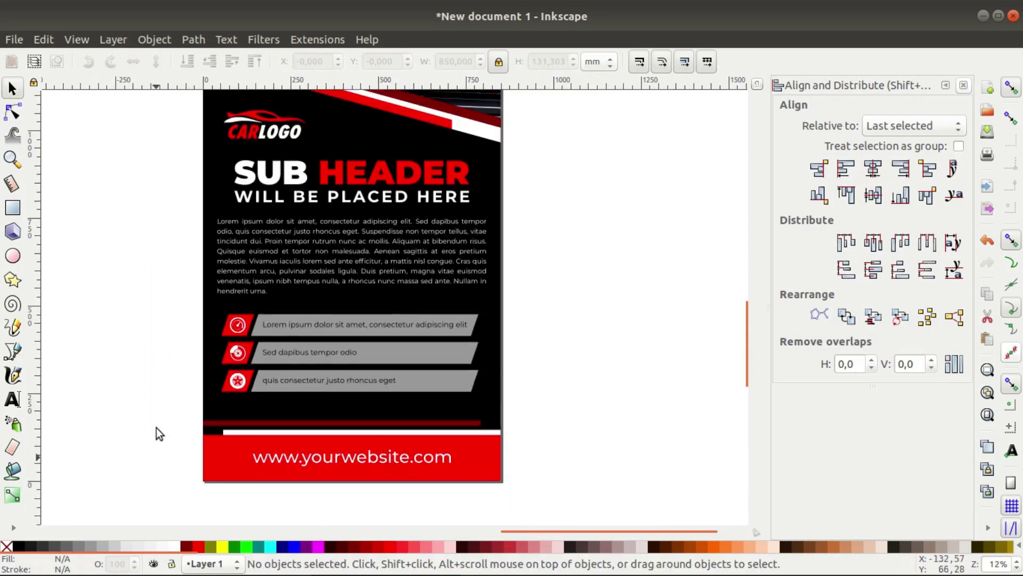
left_click_drag(185, 411, 581, 296)
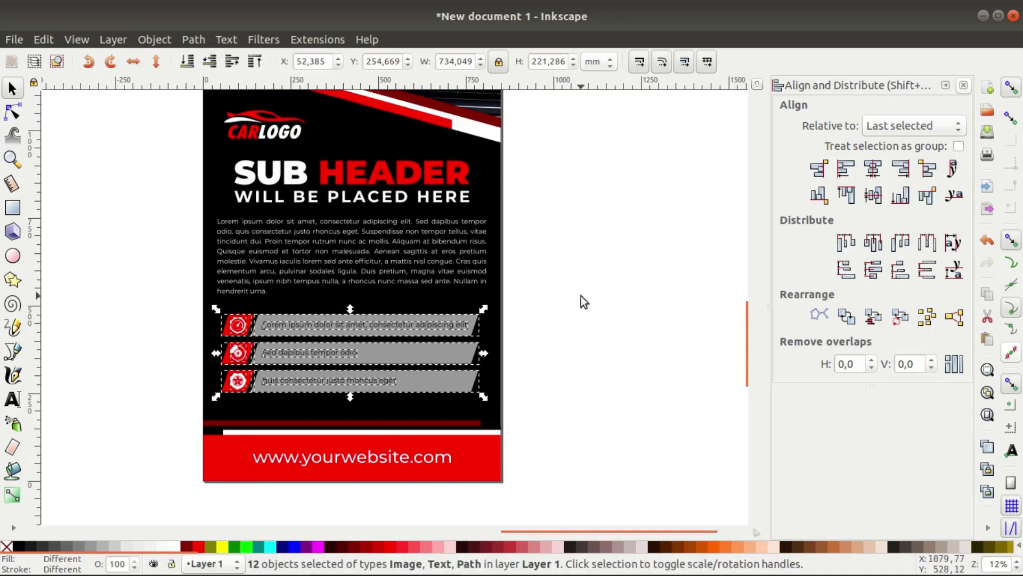
key("shift+Down")
key("shift+Down")
key("shift+Down")
key("shift+Down")
key("shift+Down")
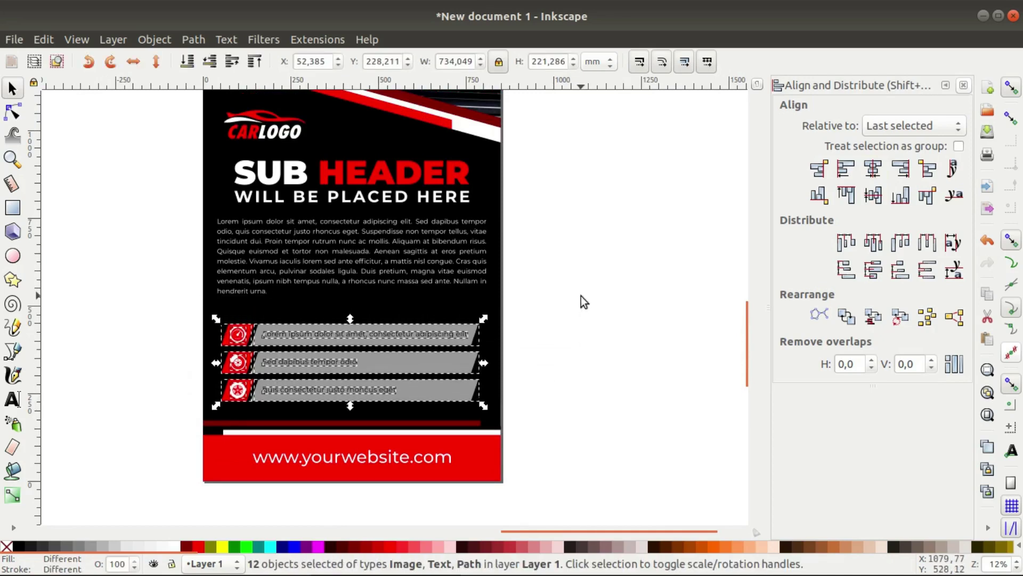
key("shift+Up")
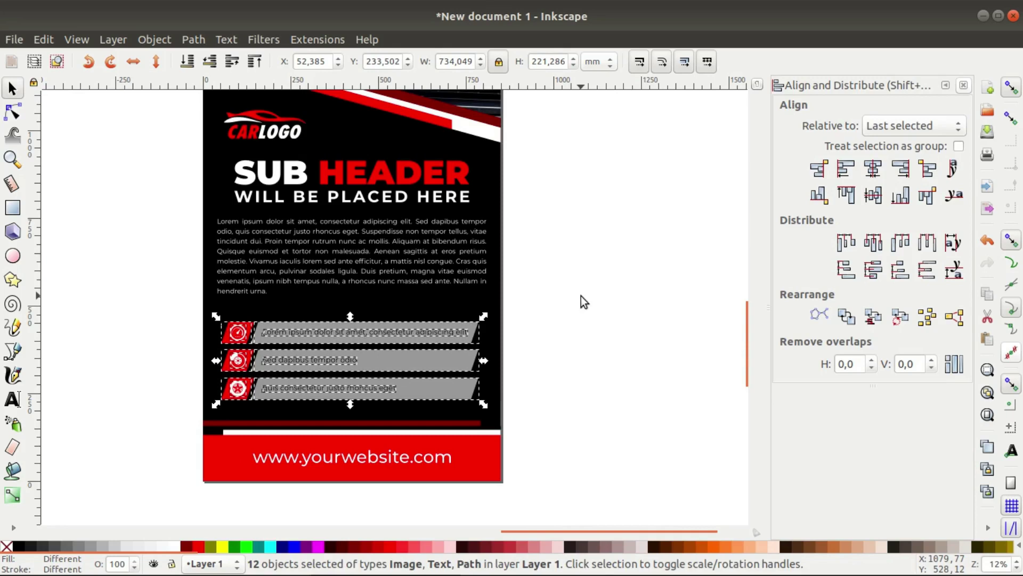
left_click(581, 295)
- Nudge the sub-header, tagline and paragraph block slightly down
scroll(586, 357, "up", 1)
mouse_move(586, 357)
left_mouse_down()
mouse_move(167, 196)
mouse_move(164, 173)
left_mouse_up()
key("shift+Down")
key("shift+Down")
key("Up")
key("Up")
key("Up")
key("Up")
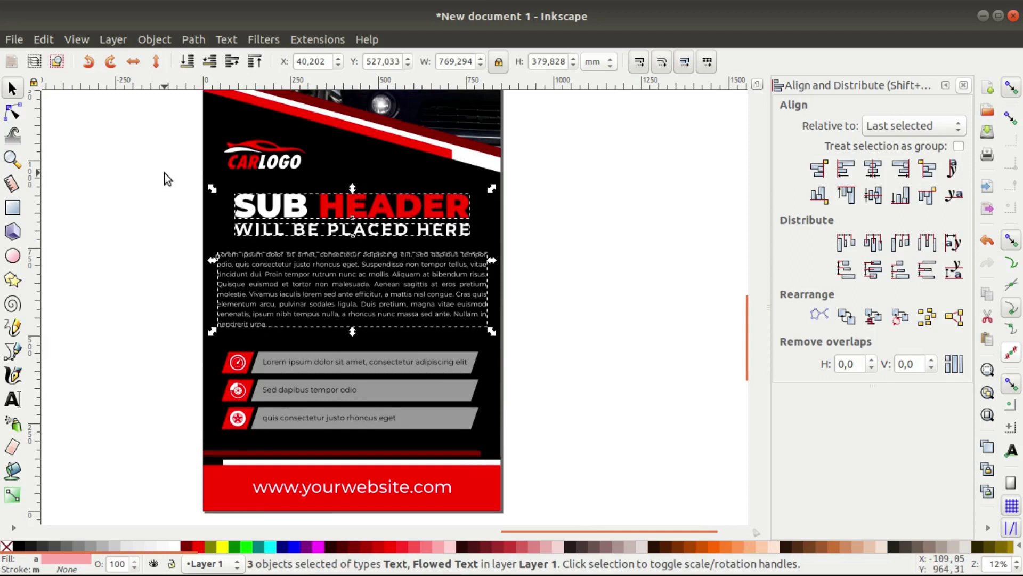
key("Escape")
scroll(245, 233, "up", 2)
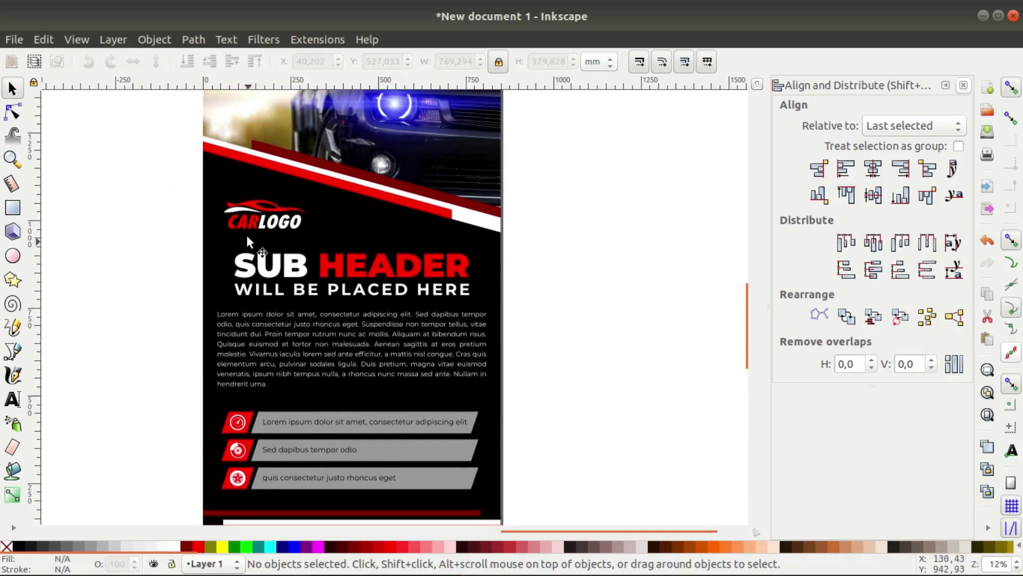
- Scale the car logo to about 123% (roughly 290.7 mm wide) and shift it slightly up-left
left_click(243, 202)
left_click_drag(313, 241, 334, 242)
left_click(126, 254)
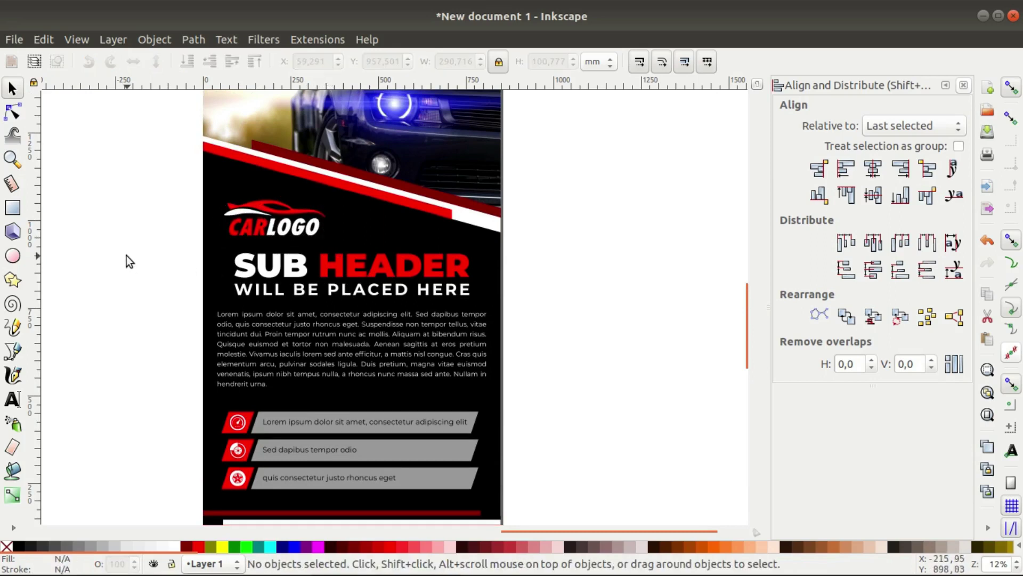
left_click(260, 202, "alt")
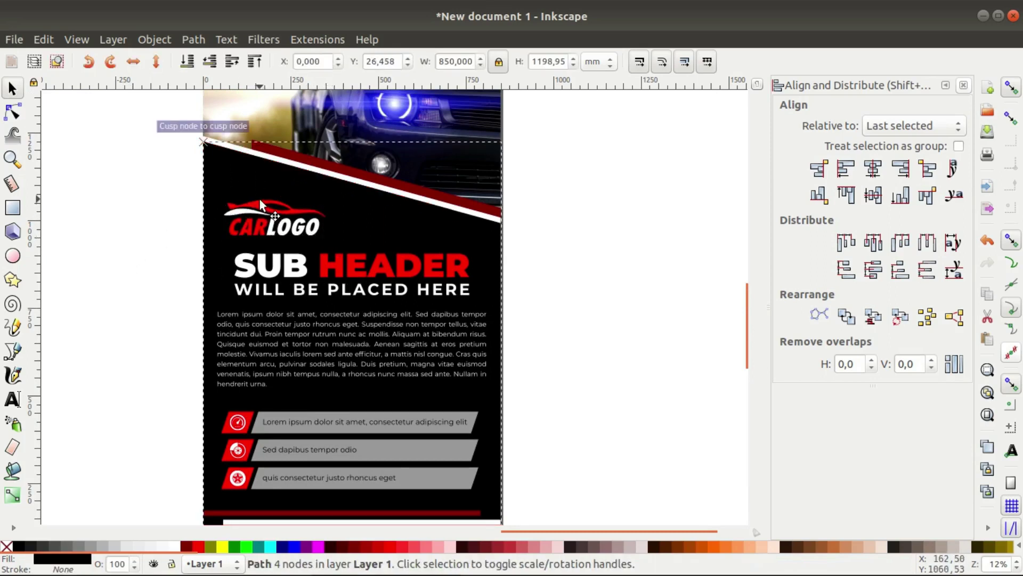
left_click(258, 205, "alt")
left_click_drag(258, 205, 254, 203)
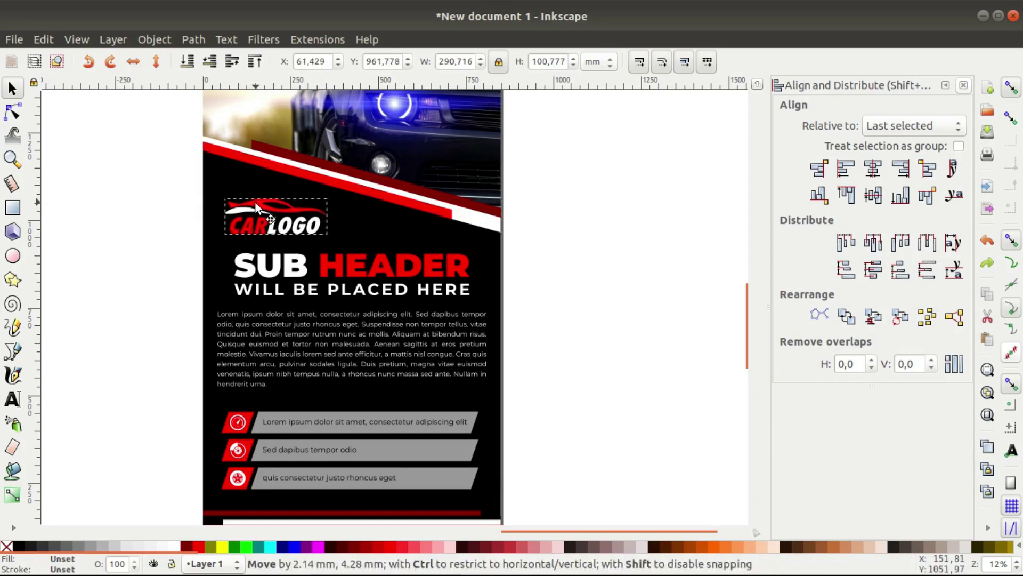
left_click(156, 241)
scroll(155, 241, "down", 1)
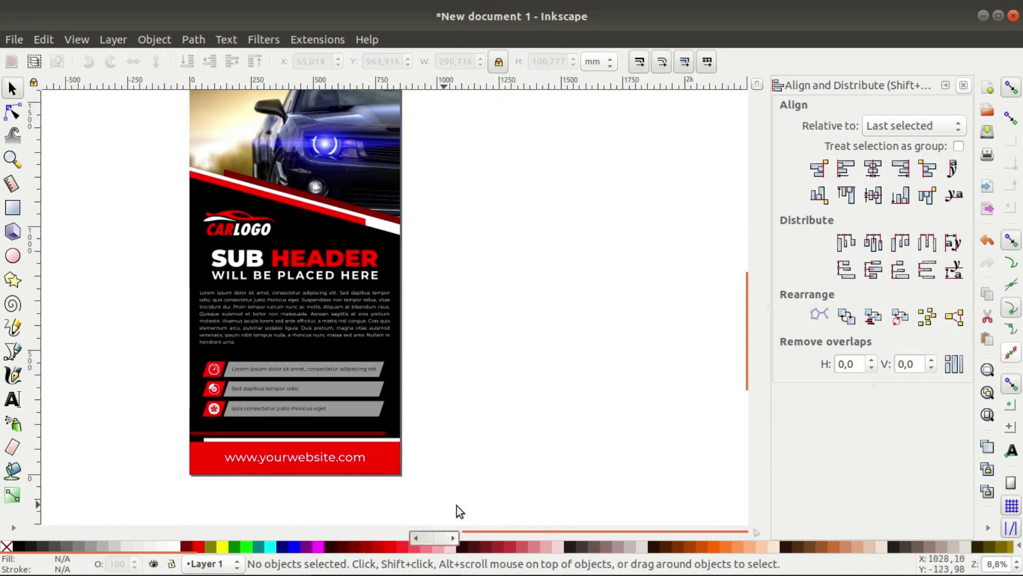
left_click_drag(555, 532, 498, 529)
scroll(604, 377, "down", 1, "ctrl")
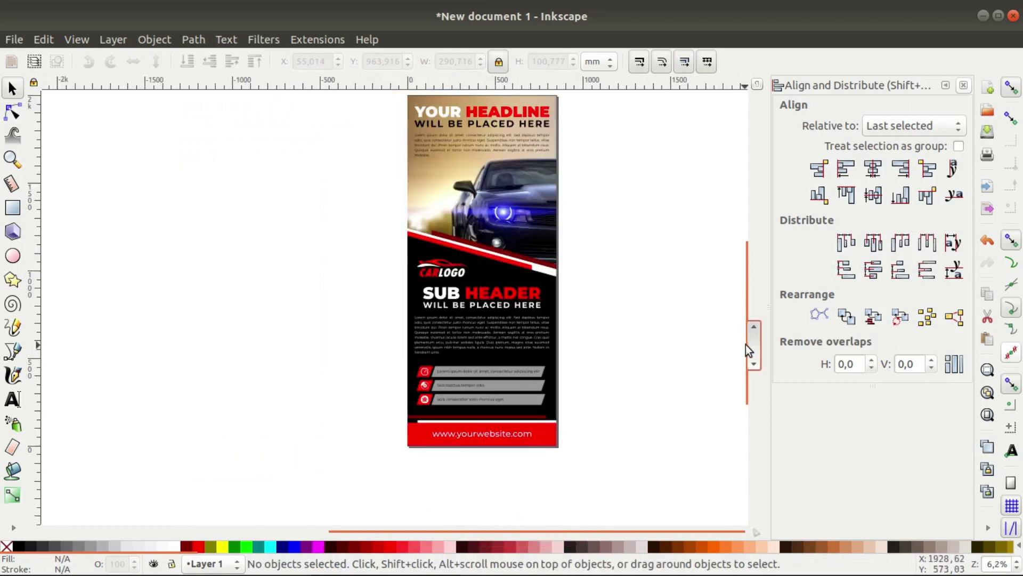
left_click_drag(752, 342, 753, 332)
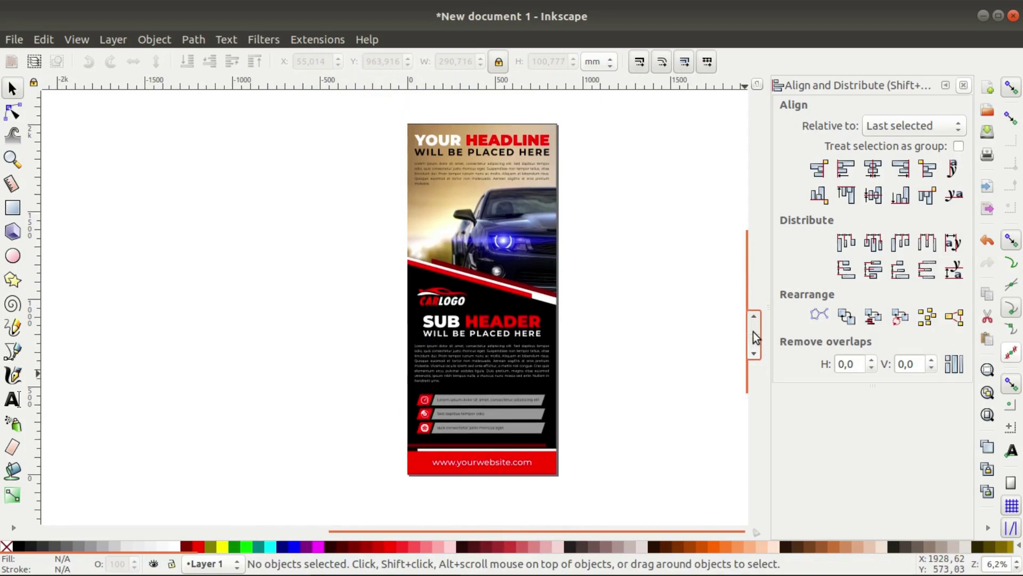